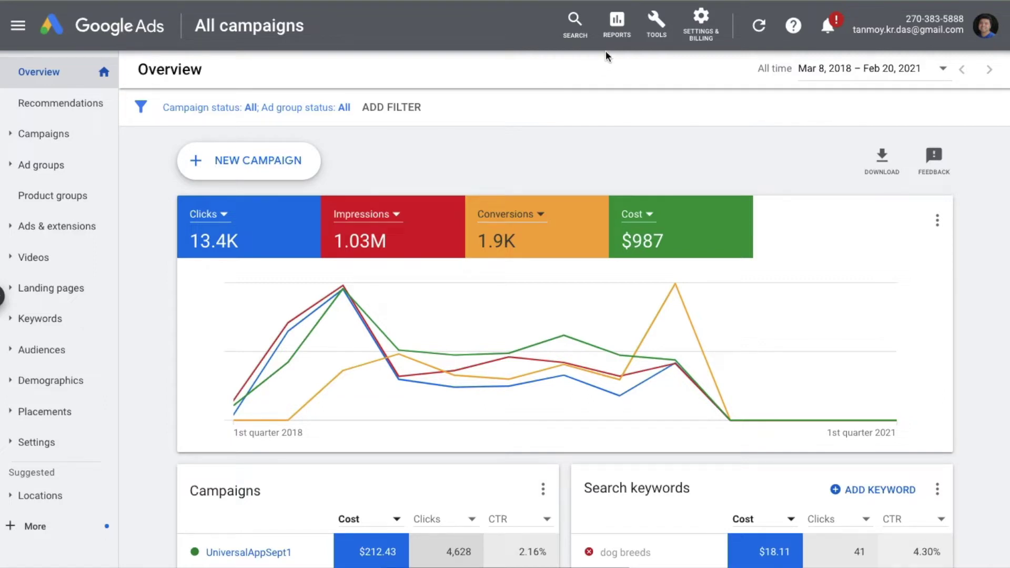
Open the predefined basic Campaign report at full width and view its date range options
{"action": "left_click", "coordinate": [622, 23]}
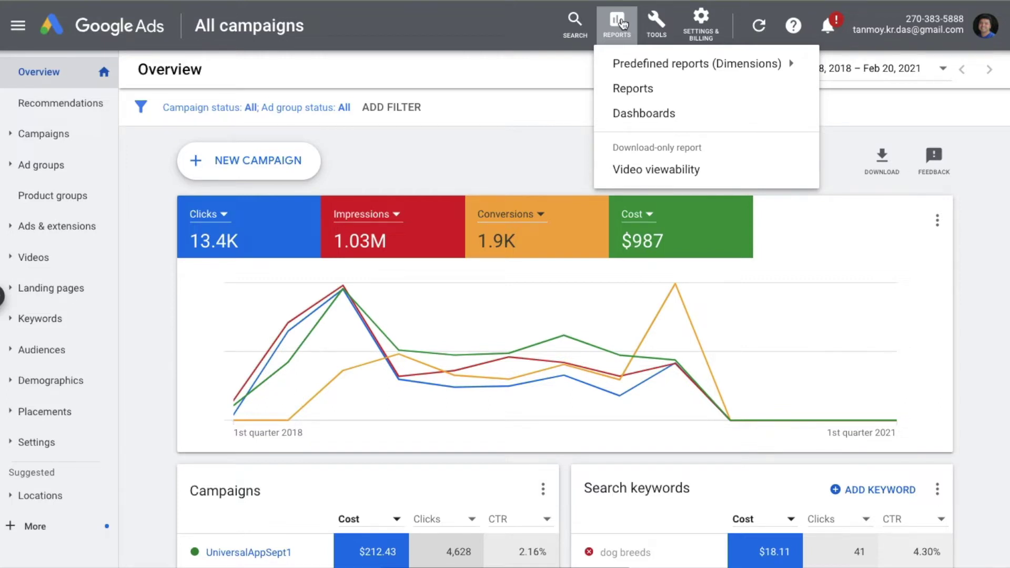
{"action": "mouse_move", "coordinate": [782, 64]}
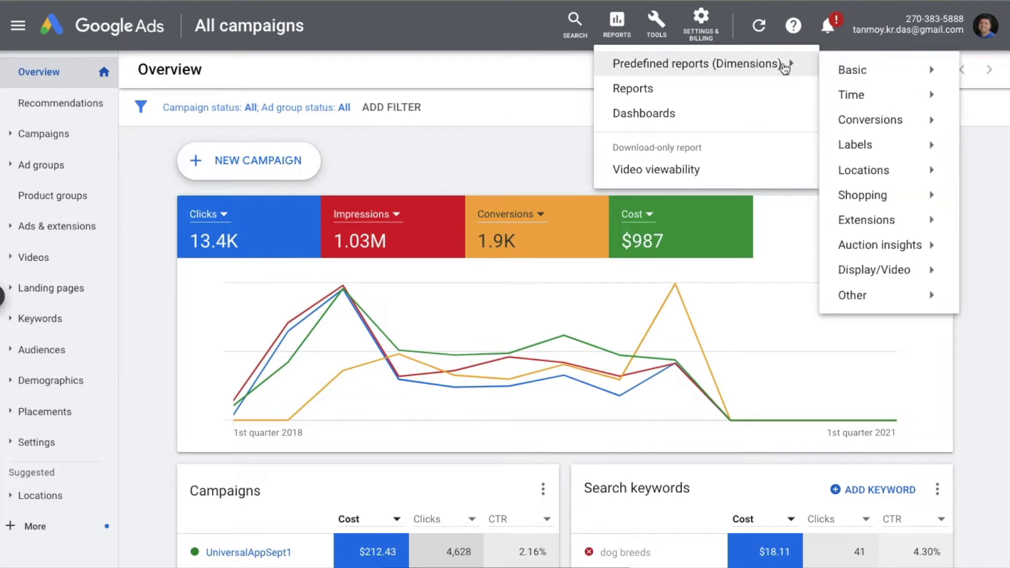
{"action": "mouse_move", "coordinate": [880, 77]}
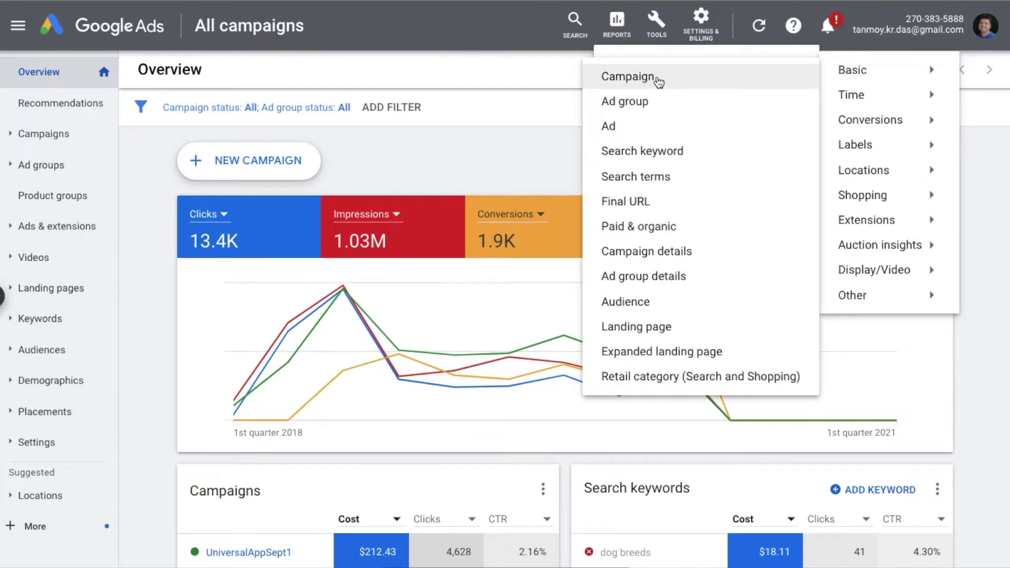
{"action": "left_click", "coordinate": [642, 79]}
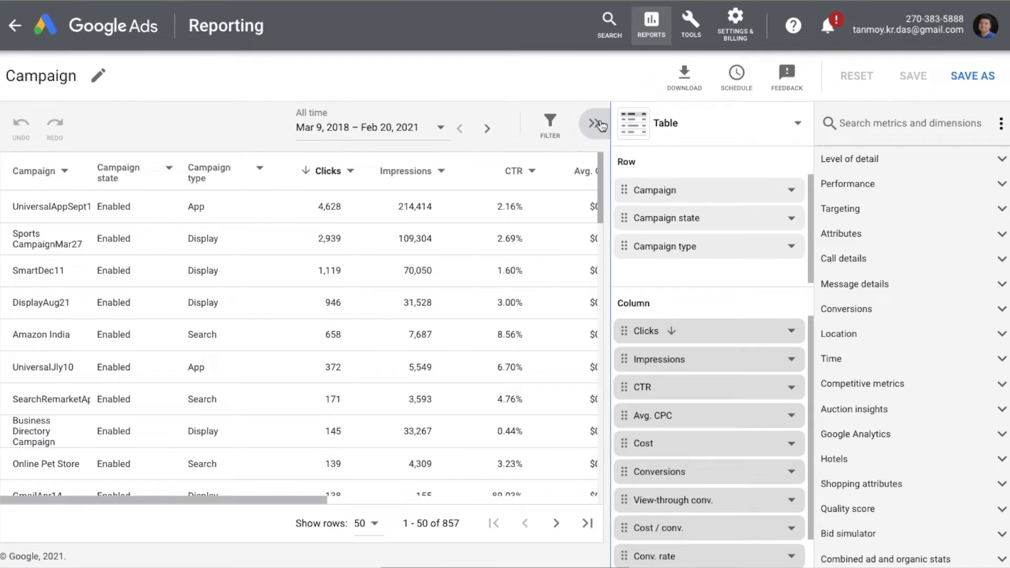
{"action": "left_click", "coordinate": [596, 125]}
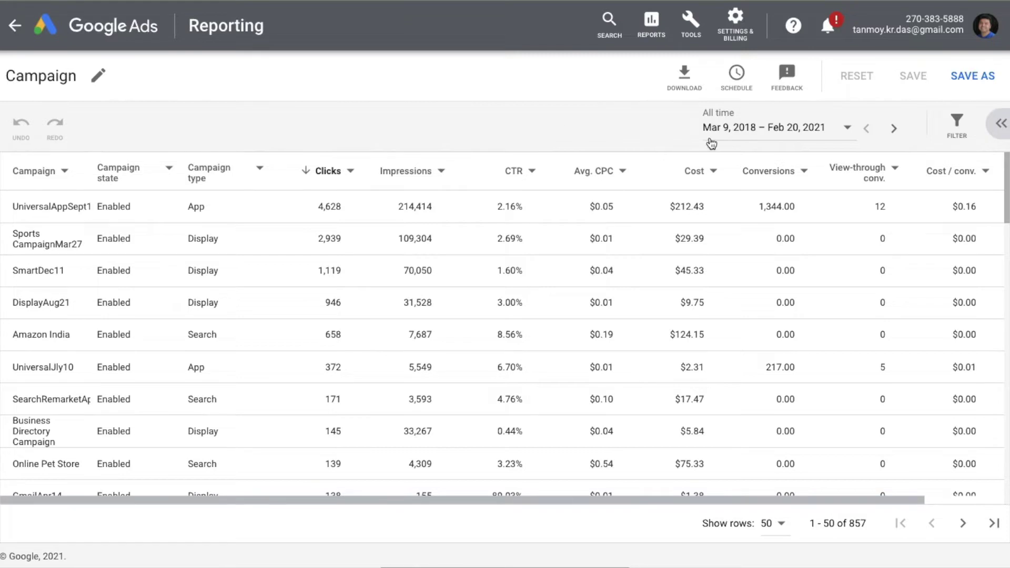
{"action": "left_click", "coordinate": [737, 129]}
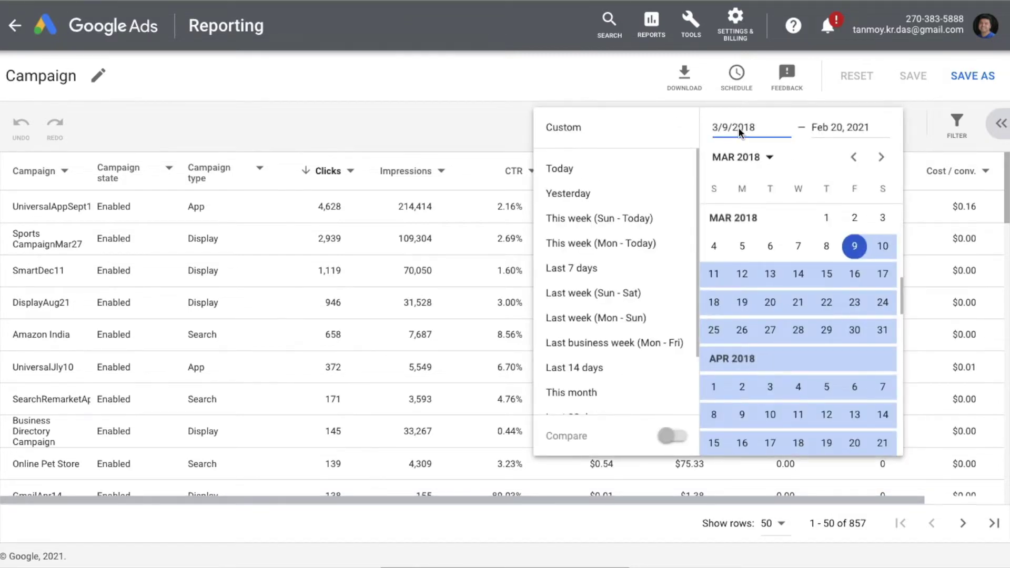
{"action": "left_click", "coordinate": [471, 117]}
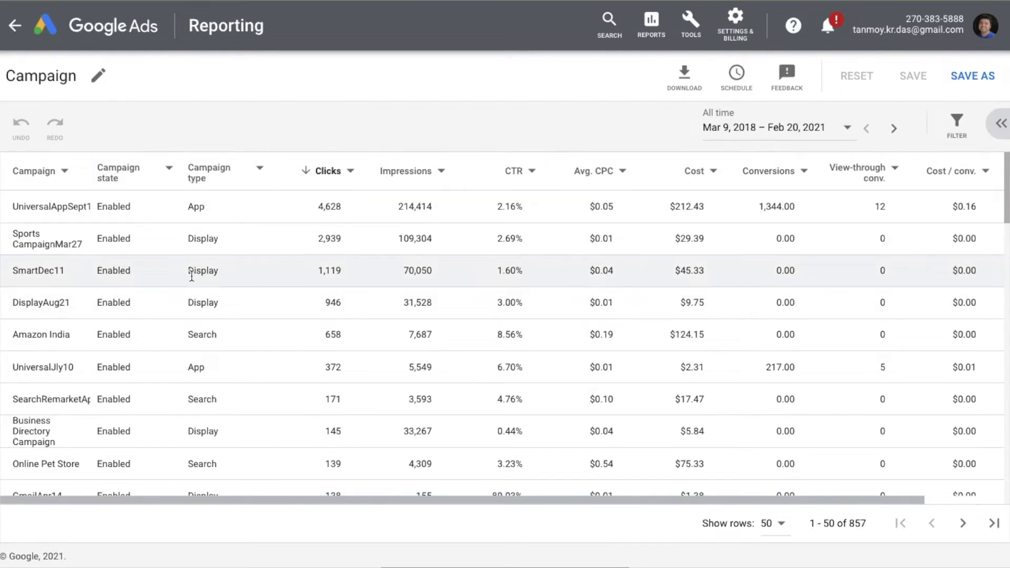
Filter the report to include campaigns LeadsFeb12, Video ConversionsFeb10, Leadsfeb9 and LocalFeb8, and reset the report to its original state
{"action": "left_click", "coordinate": [65, 173]}
{"action": "left_click", "coordinate": [61, 194]}
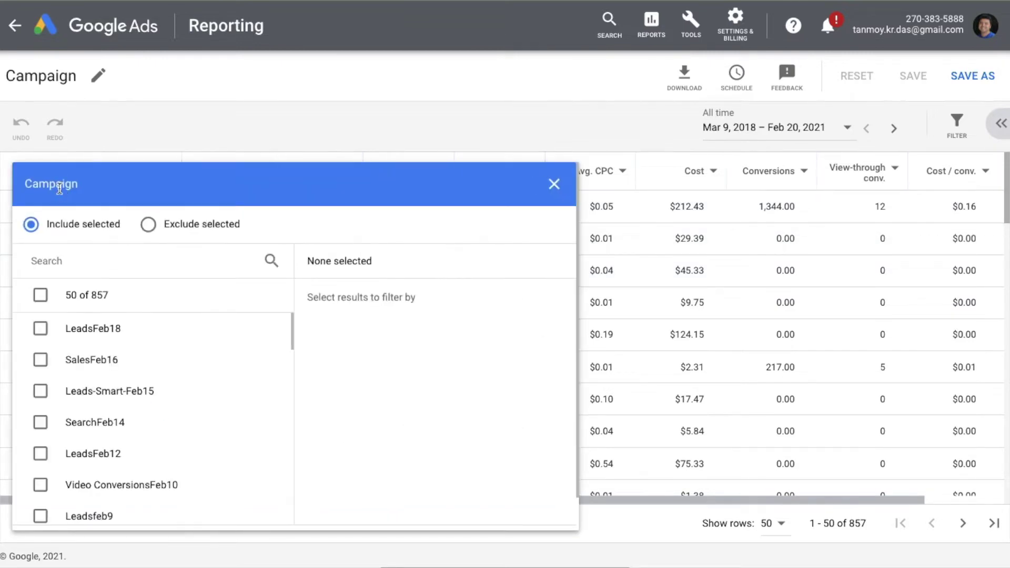
{"action": "scroll", "coordinate": [127, 379], "scroll_direction": "down", "scroll_amount": 1}
{"action": "left_click", "coordinate": [40, 388]}
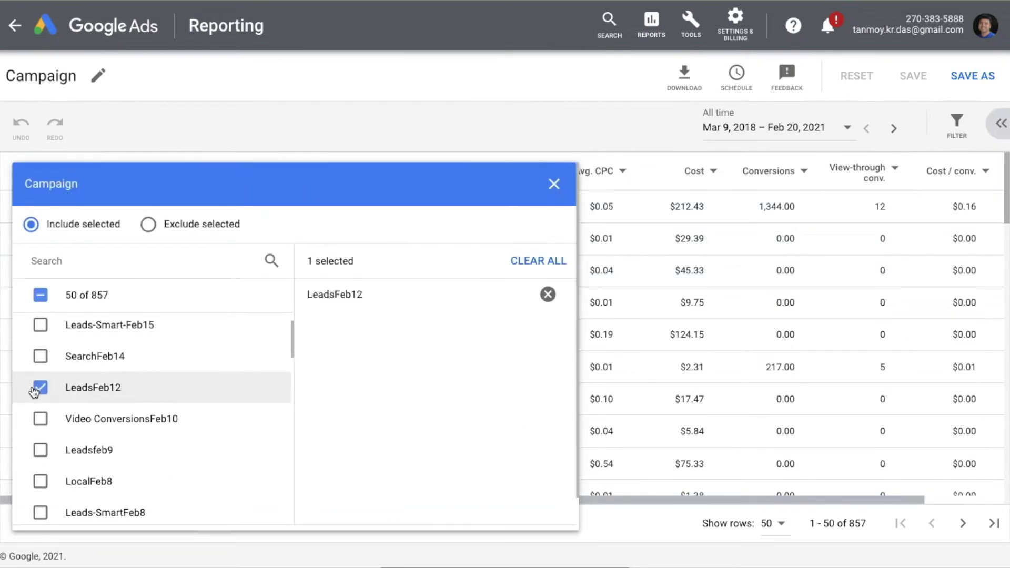
{"action": "left_click", "coordinate": [40, 419]}
{"action": "left_click", "coordinate": [41, 452]}
{"action": "left_click", "coordinate": [41, 481]}
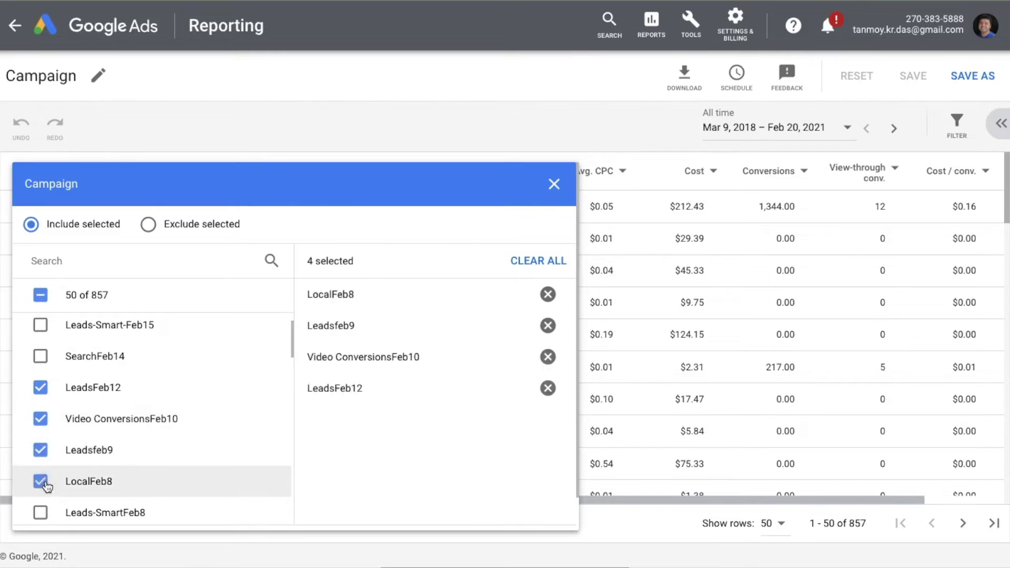
{"action": "scroll", "coordinate": [418, 403], "scroll_direction": "down", "scroll_amount": 1}
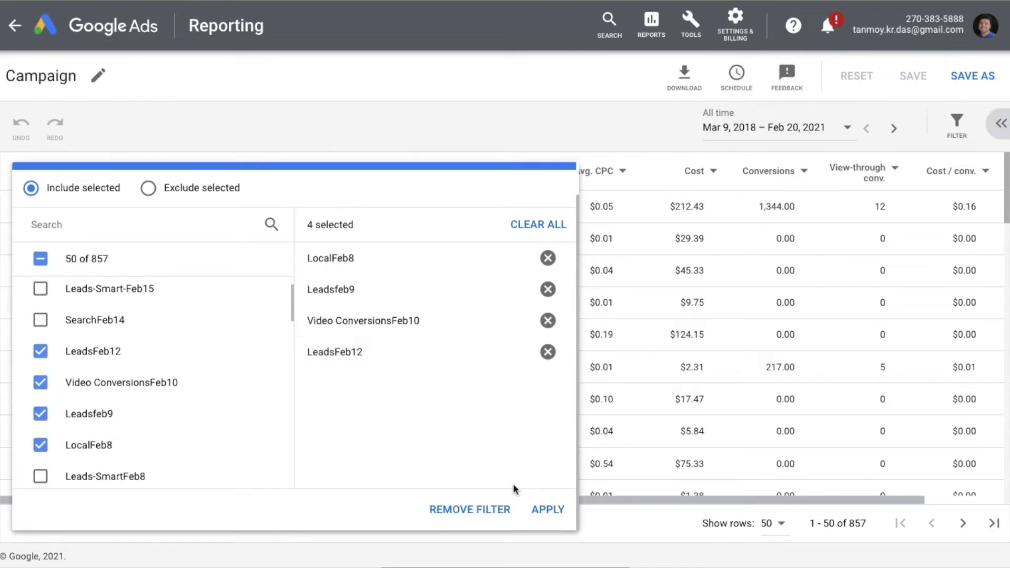
{"action": "left_click", "coordinate": [542, 509]}
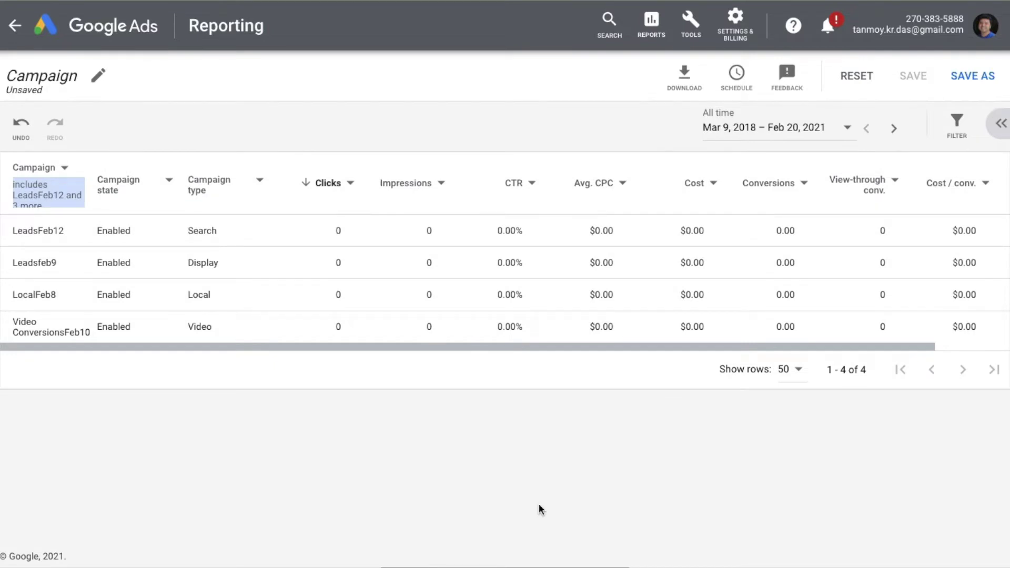
{"action": "left_click", "coordinate": [857, 79]}
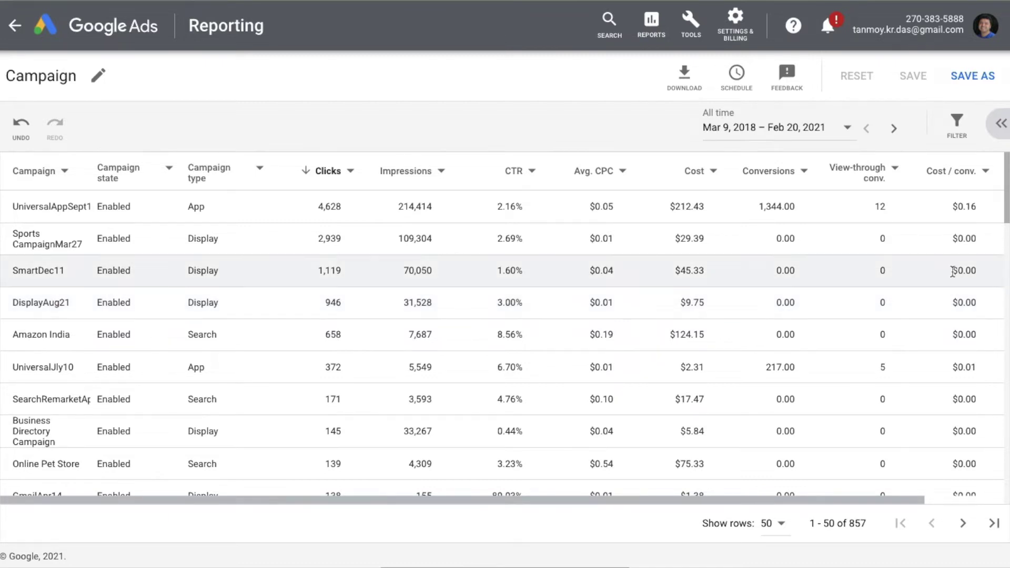
Delete the View-through conv. column from the Campaign report
{"action": "left_click", "coordinate": [1002, 123]}
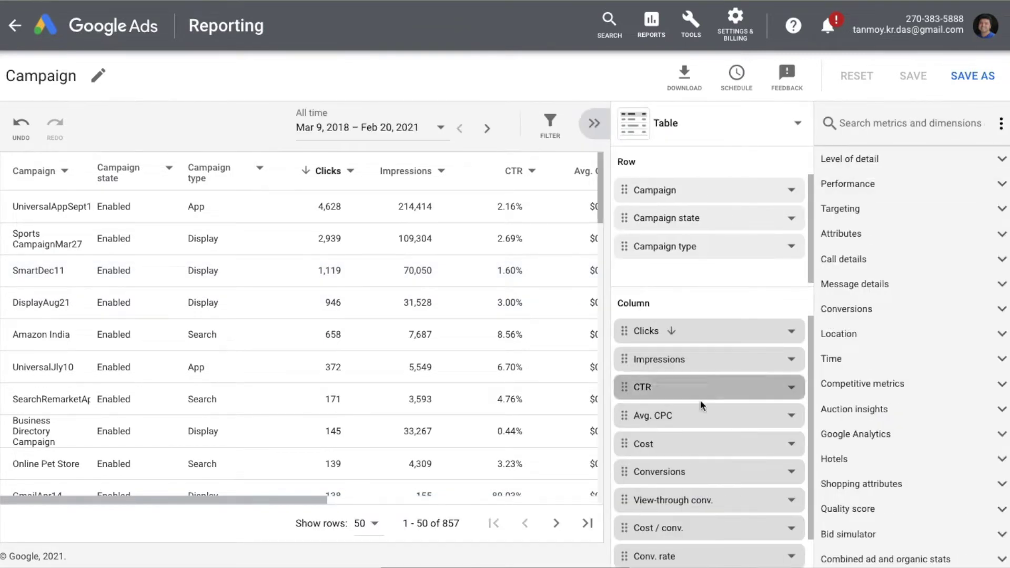
{"action": "scroll", "coordinate": [706, 432], "scroll_direction": "down", "scroll_amount": 1}
{"action": "scroll", "coordinate": [705, 433], "scroll_direction": "up", "scroll_amount": 1}
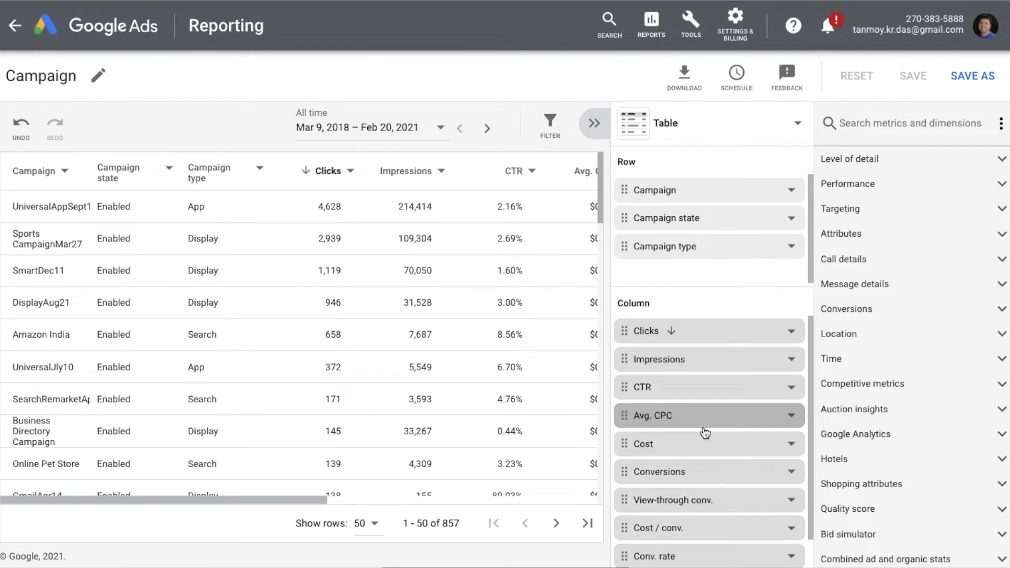
{"action": "scroll", "coordinate": [706, 432], "scroll_direction": "down", "scroll_amount": 1}
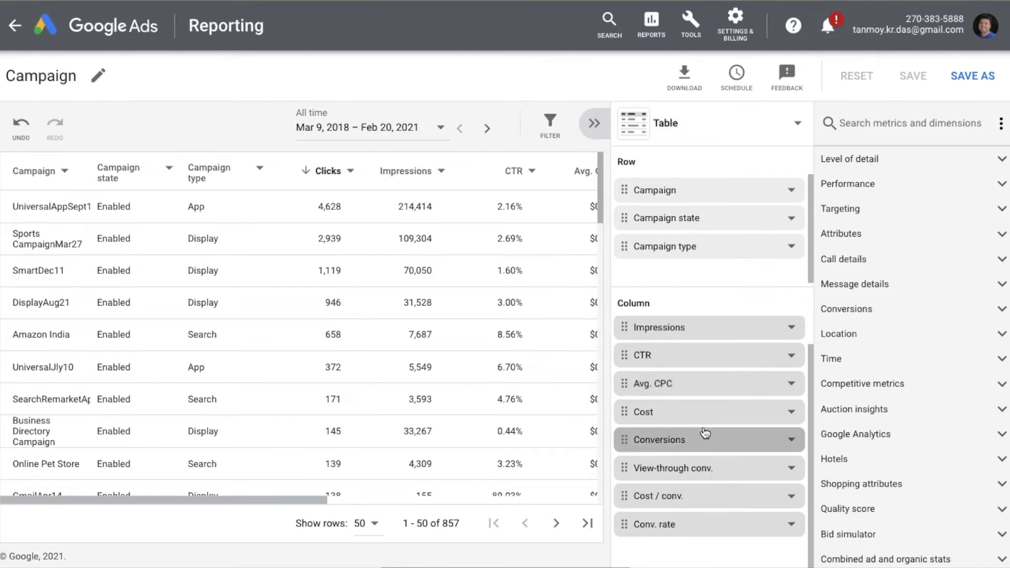
{"action": "left_click", "coordinate": [791, 470]}
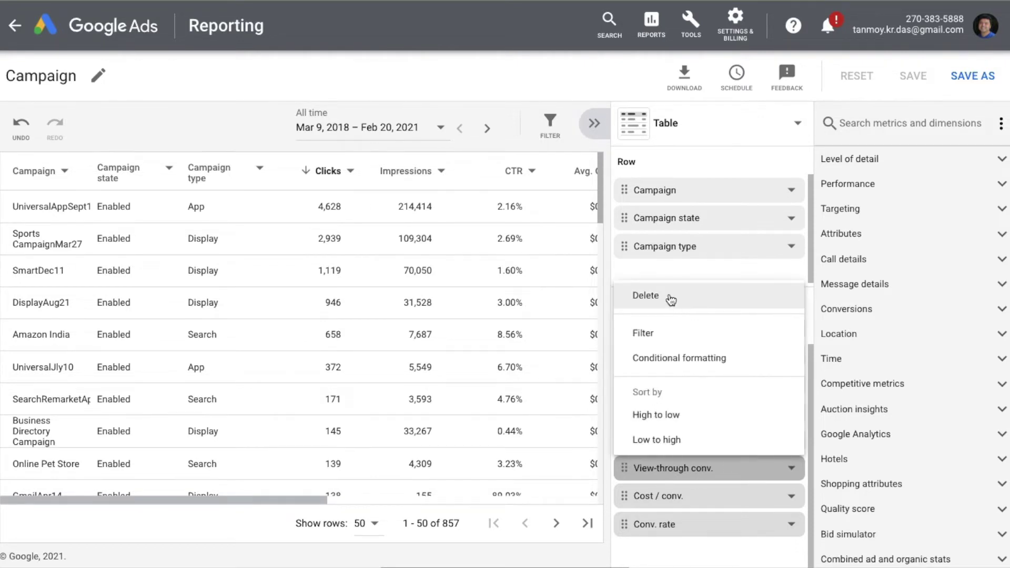
{"action": "left_click", "coordinate": [671, 300]}
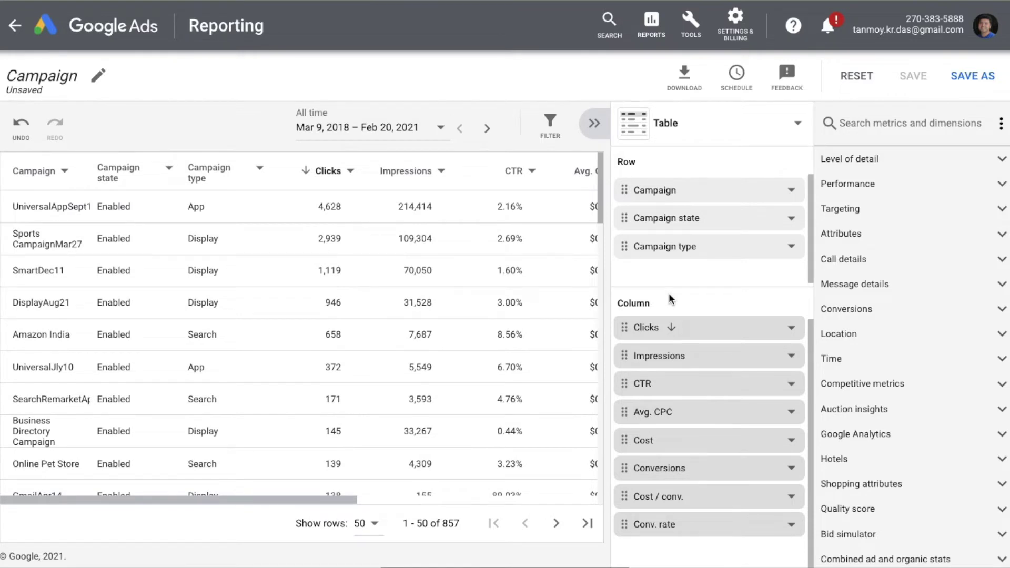
Find the All conv. metric by searching "all" and add it as a column between Conversions and Cost / conv
{"action": "left_click", "coordinate": [880, 126]}
{"action": "type", "text": "all"}
{"action": "left_click", "coordinate": [909, 161]}
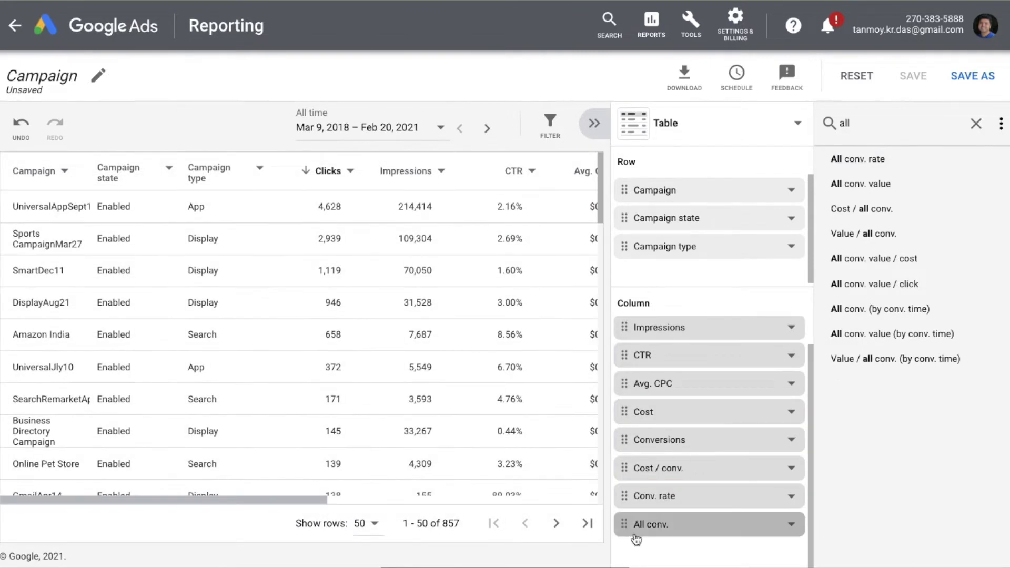
{"action": "left_click_drag", "start_coordinate": [623, 527], "coordinate": [627, 467]}
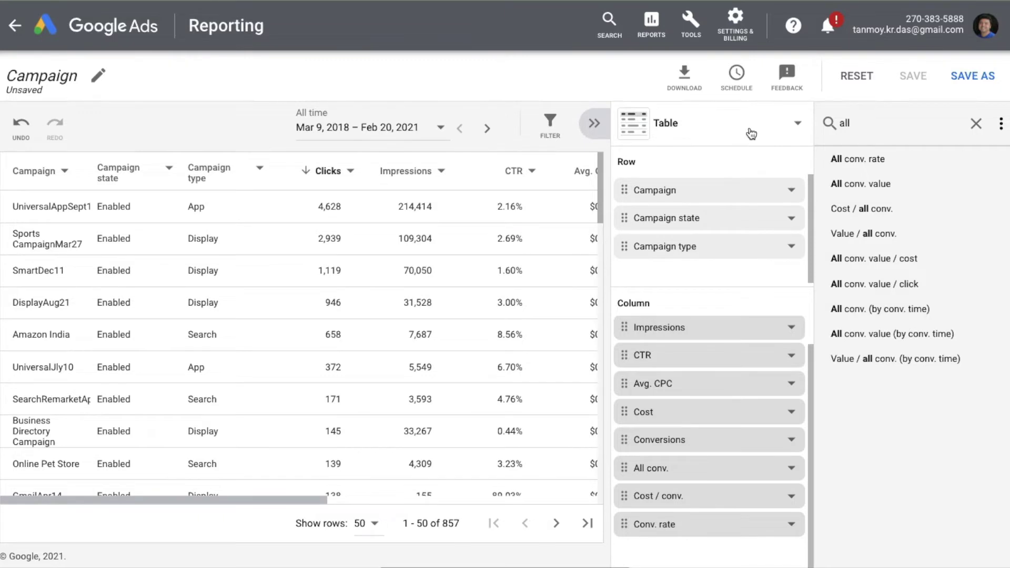
{"action": "left_click", "coordinate": [976, 124]}
Show the edited report table at full width and view the available download file formats
{"action": "left_click", "coordinate": [602, 126]}
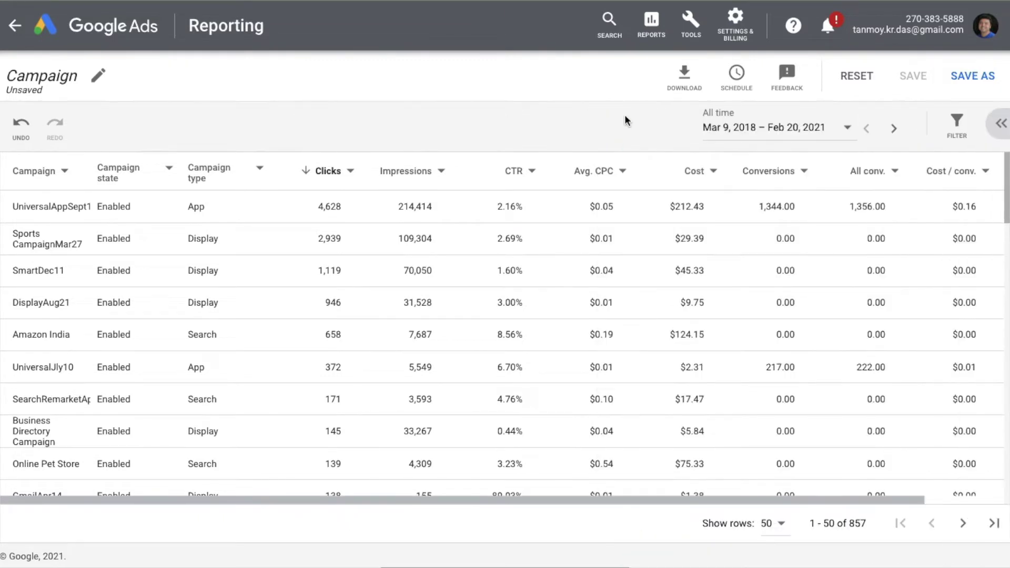
{"action": "left_click", "coordinate": [691, 81]}
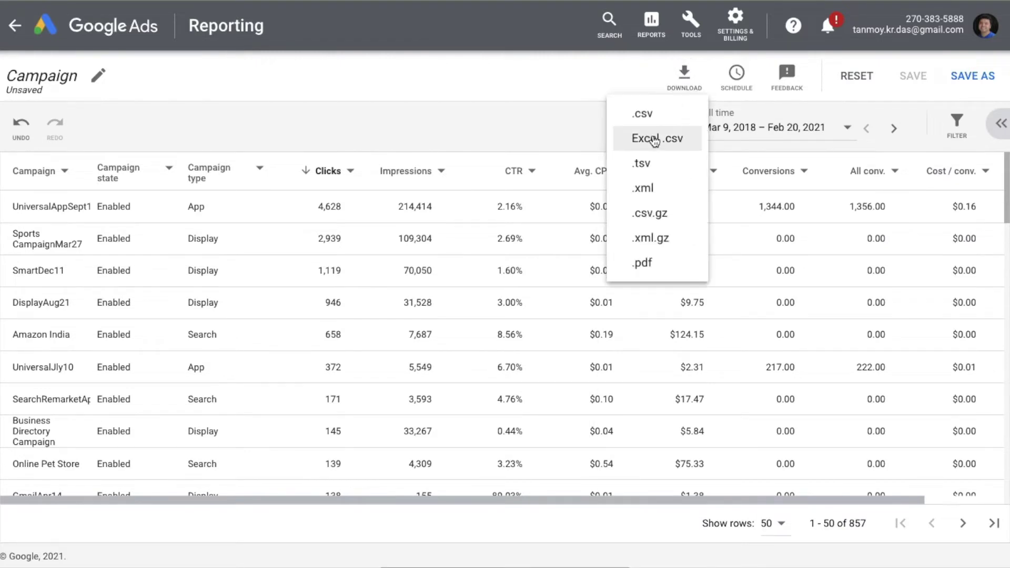
{"action": "left_click", "coordinate": [575, 123]}
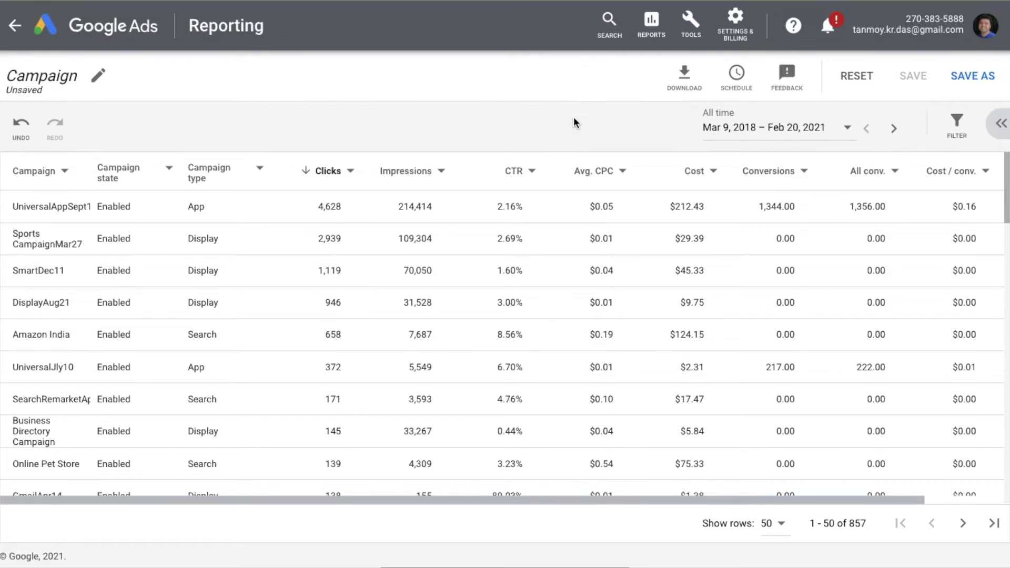
Convert the report table to a bar chart using the Campaign dimension and the Impressions metric
{"action": "left_click", "coordinate": [993, 129]}
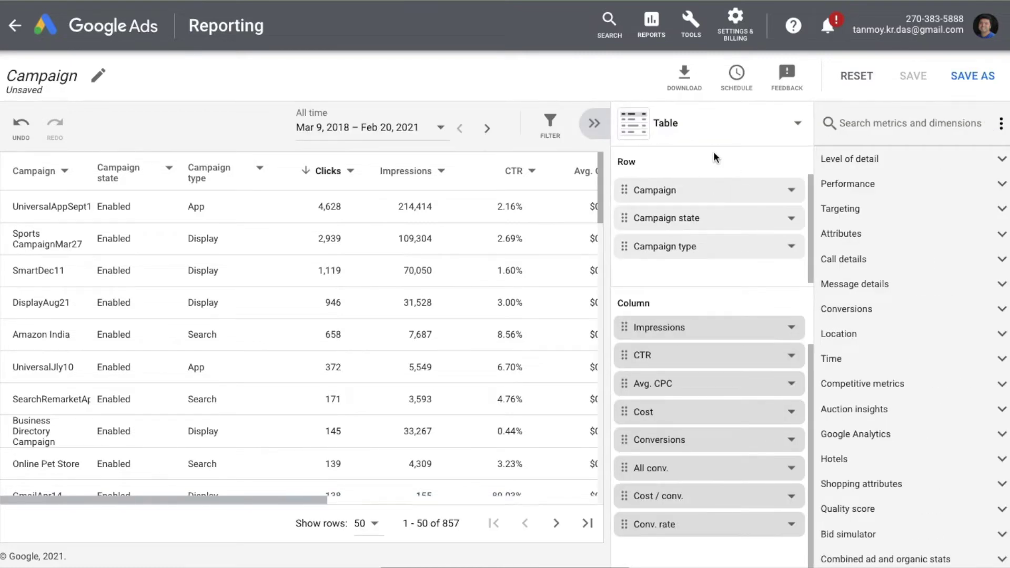
{"action": "left_click", "coordinate": [749, 133]}
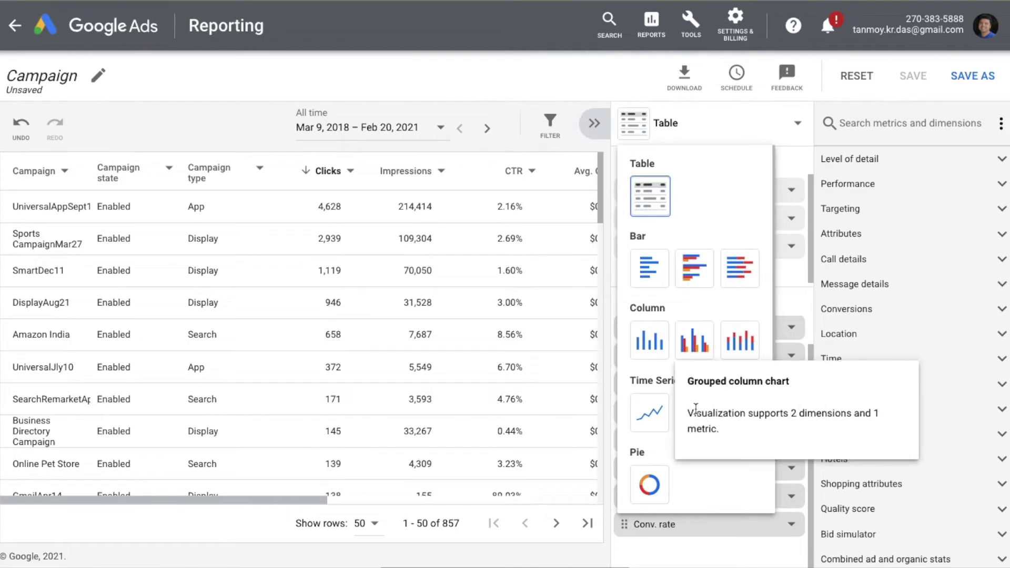
{"action": "left_click", "coordinate": [651, 275]}
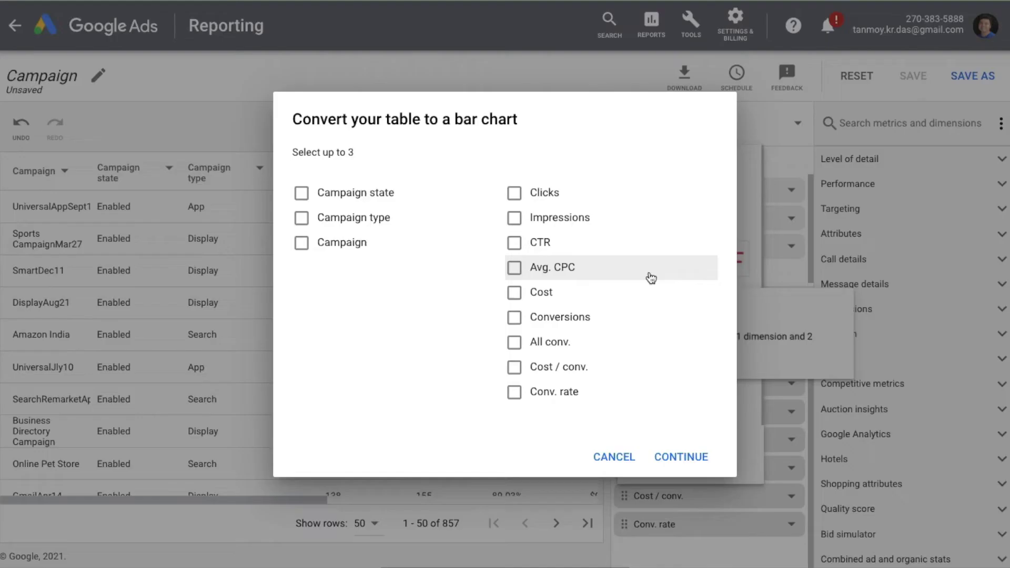
{"action": "left_click", "coordinate": [345, 241]}
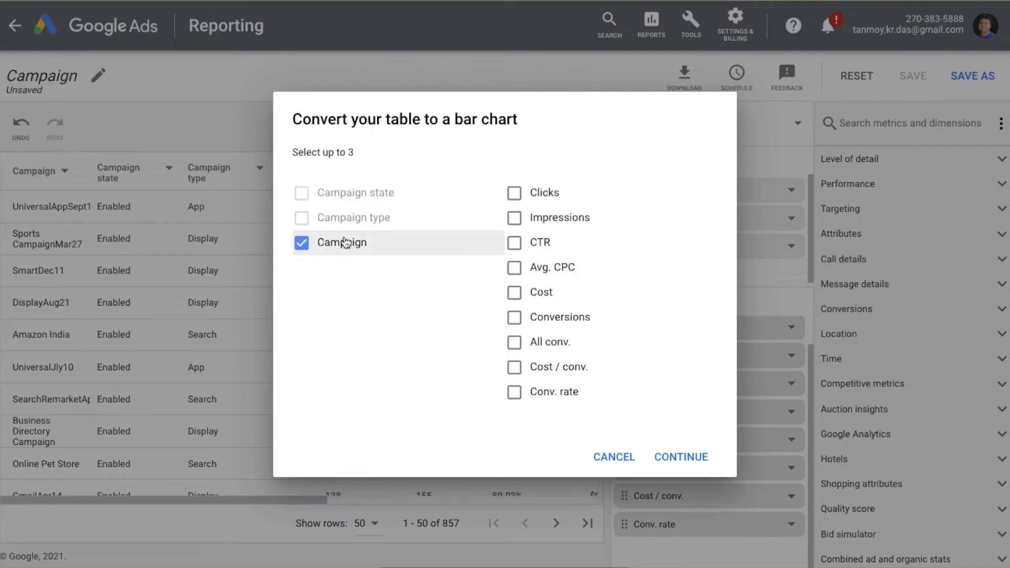
{"action": "left_click", "coordinate": [543, 224]}
{"action": "left_click", "coordinate": [680, 462]}
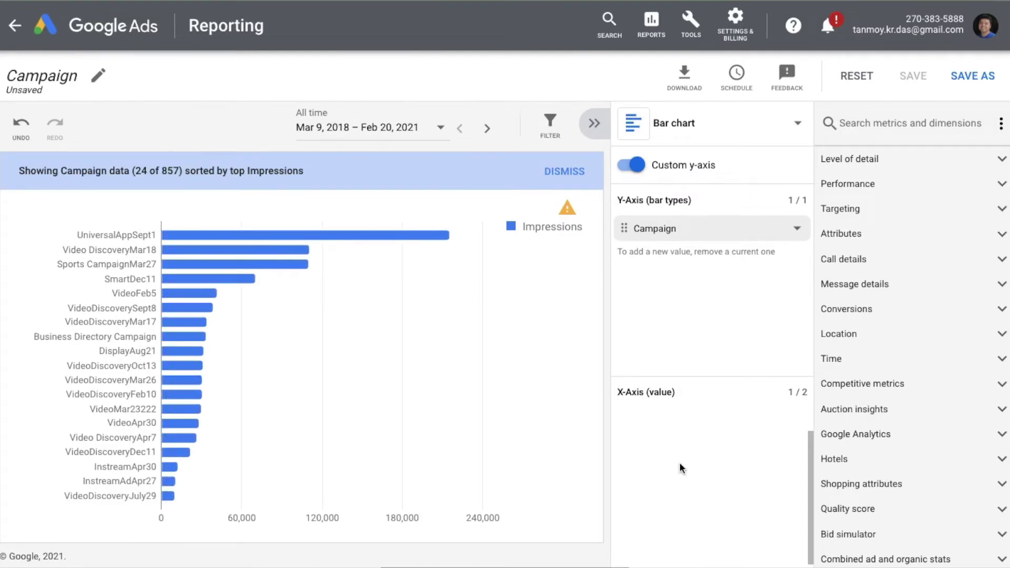
Change the visualization to a stacked bar chart and add Clicks as a second X-axis value
{"action": "left_click", "coordinate": [772, 127]}
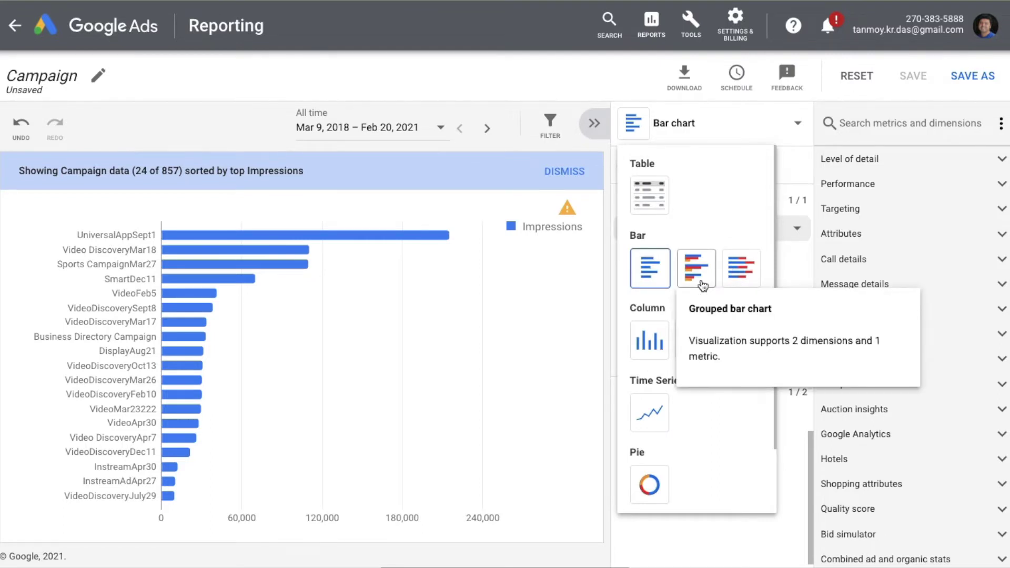
{"action": "left_click", "coordinate": [744, 273]}
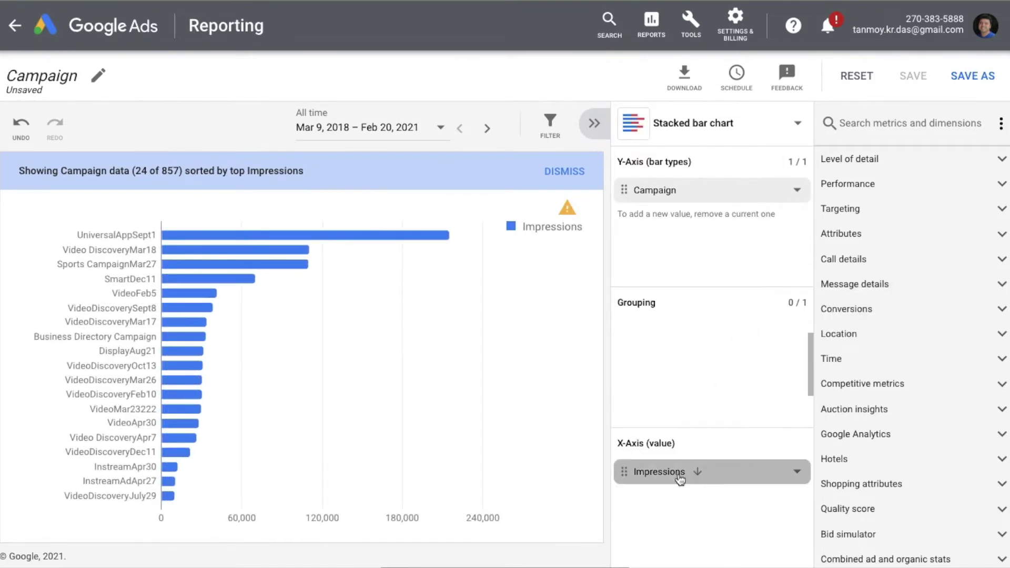
{"action": "left_click", "coordinate": [841, 123]}
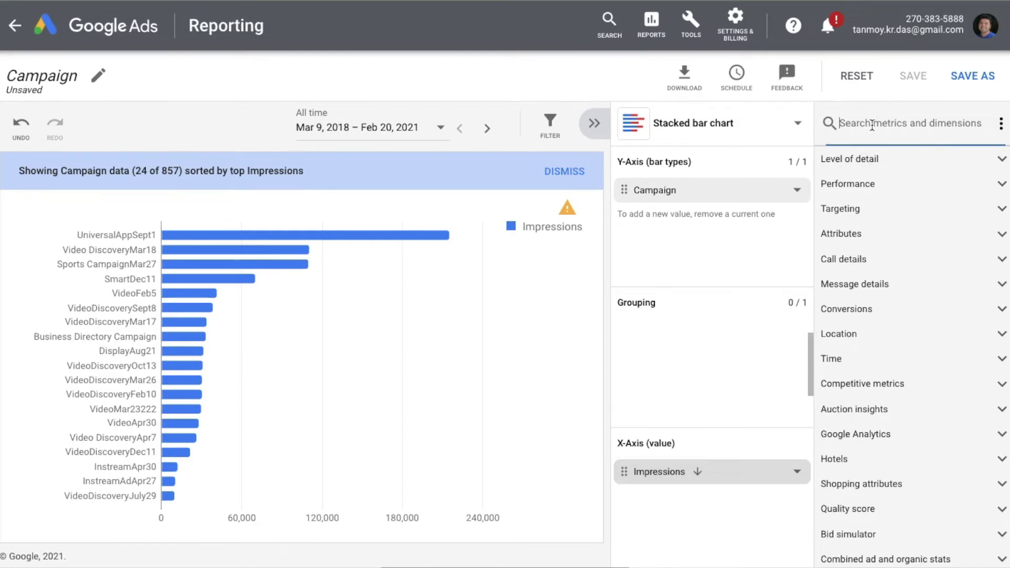
{"action": "type", "text": "click"}
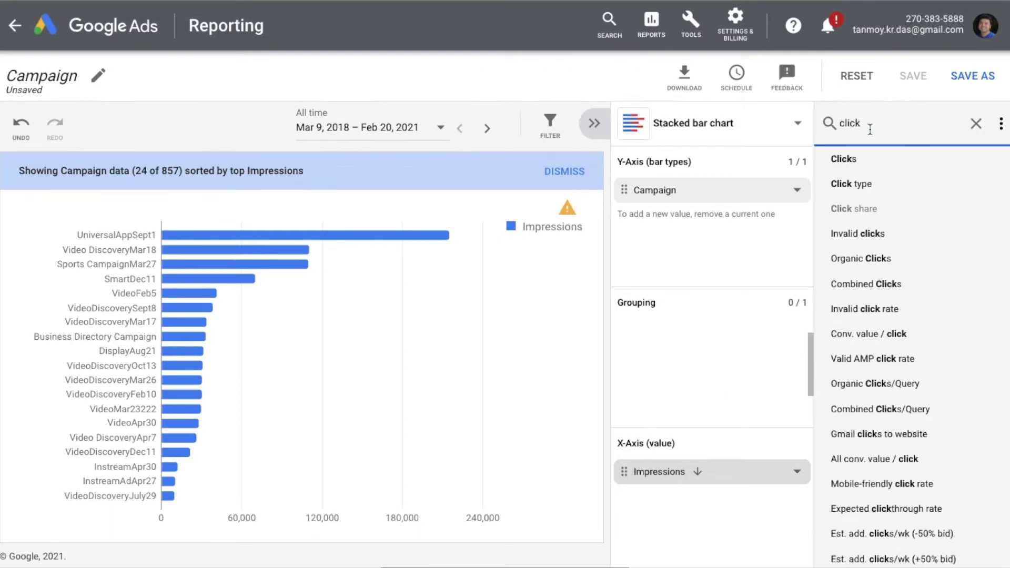
{"action": "left_click", "coordinate": [866, 159]}
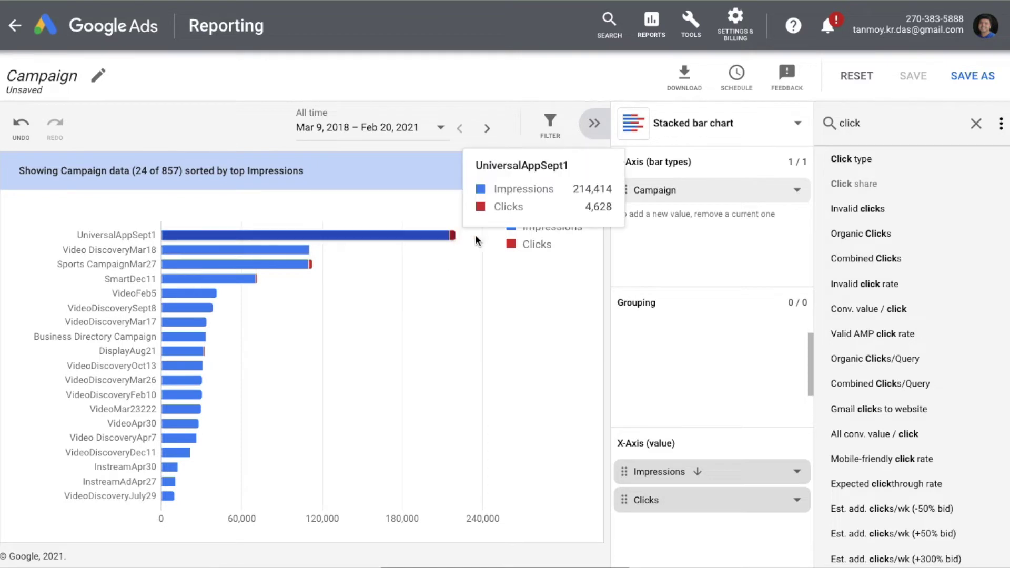
Switch the campaign visualization to a plain column chart
{"action": "left_click", "coordinate": [778, 118]}
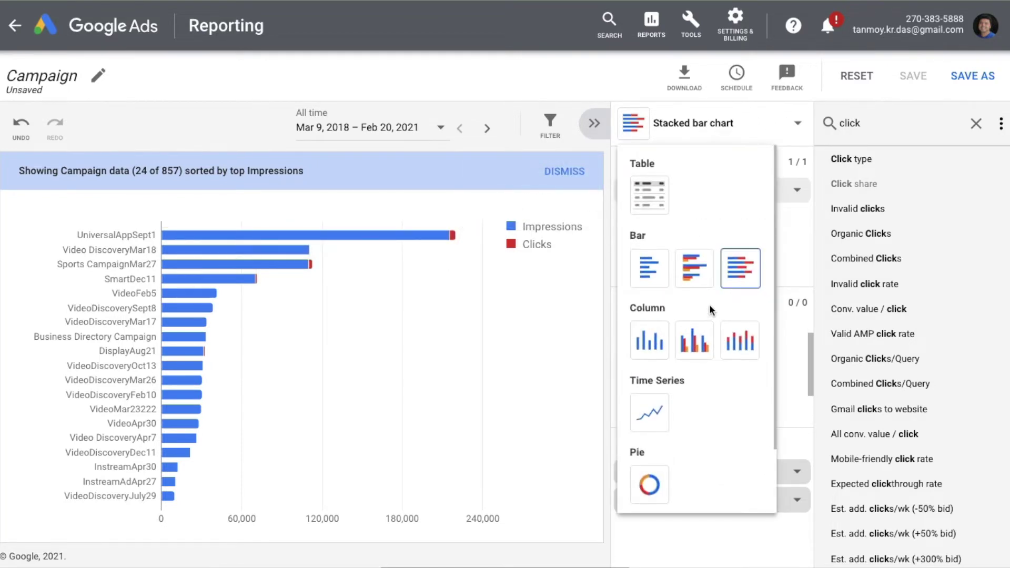
{"action": "left_click", "coordinate": [659, 345]}
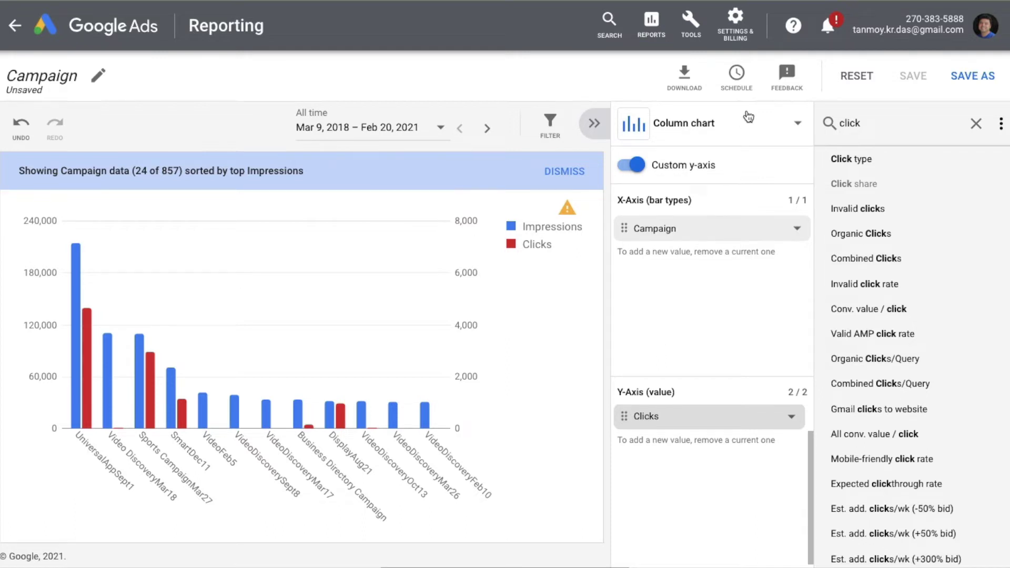
Change the campaign visualization to a stacked column chart of Impressions and Clicks
{"action": "left_click", "coordinate": [741, 126]}
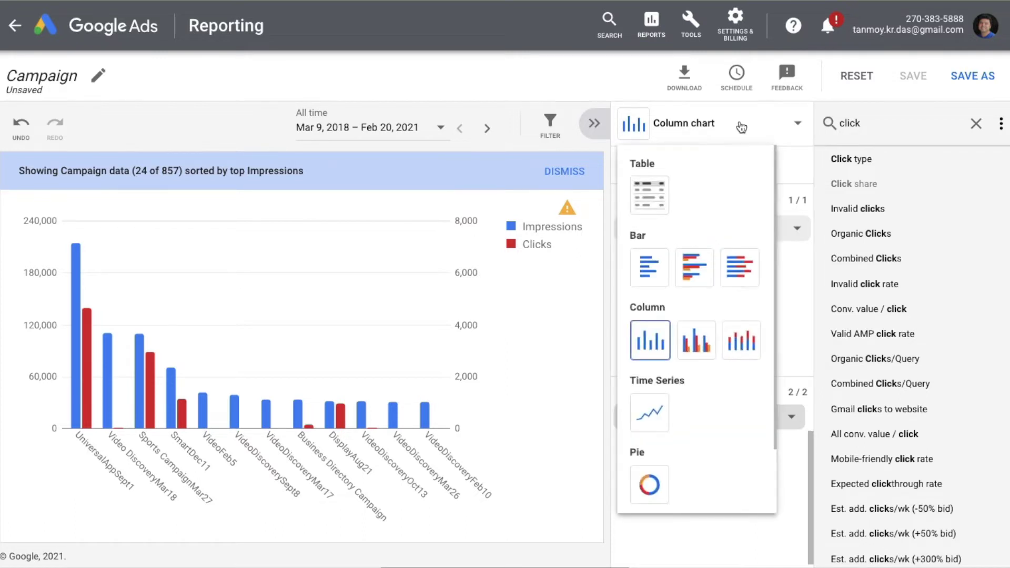
{"action": "left_click", "coordinate": [742, 347]}
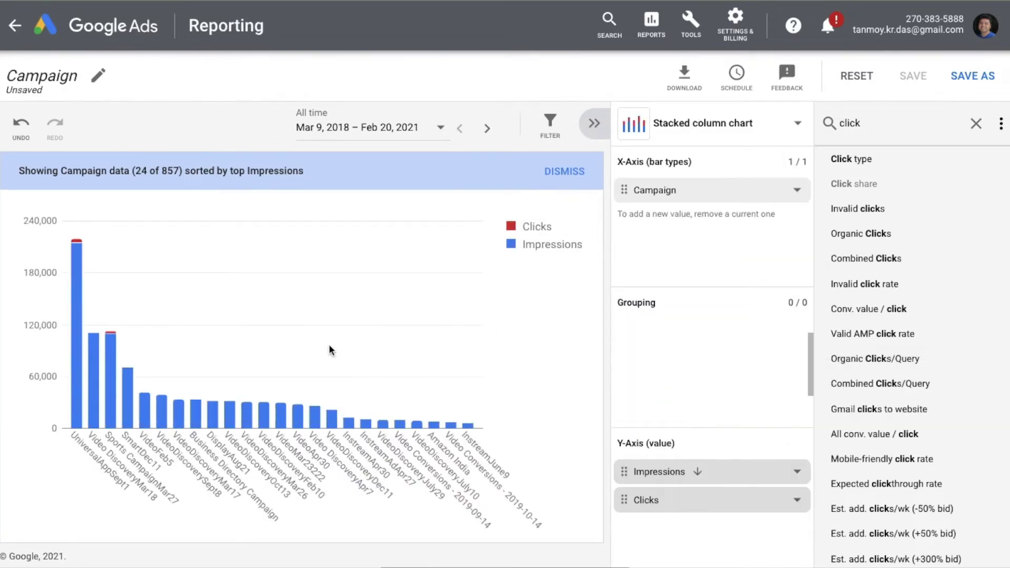
{"action": "mouse_move", "coordinate": [173, 342]}
Convert the stacked column chart to a grouped column chart using Campaign and Impressions
{"action": "left_click", "coordinate": [766, 127]}
{"action": "left_click", "coordinate": [690, 336]}
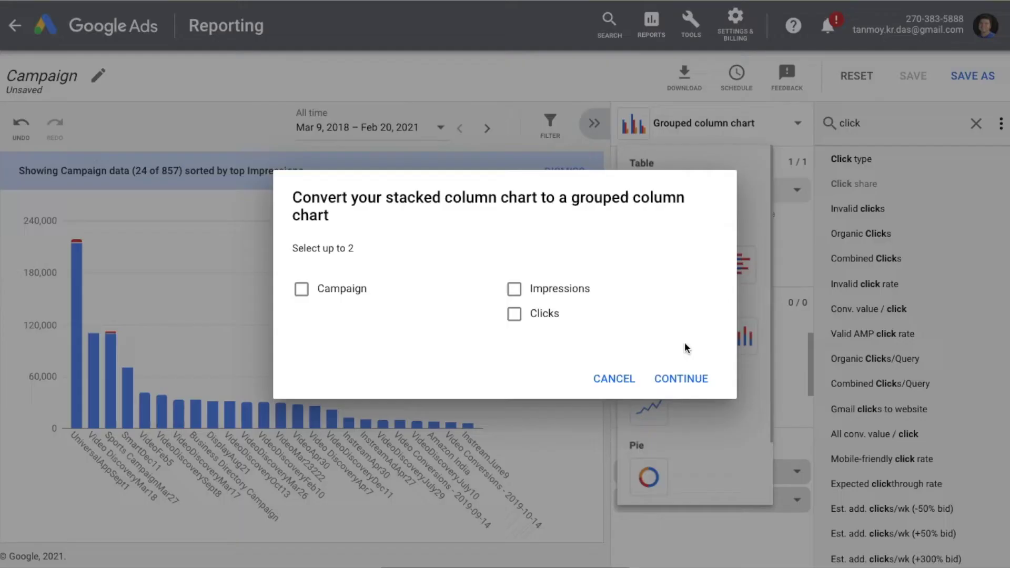
{"action": "left_click", "coordinate": [362, 300]}
{"action": "left_click", "coordinate": [518, 293]}
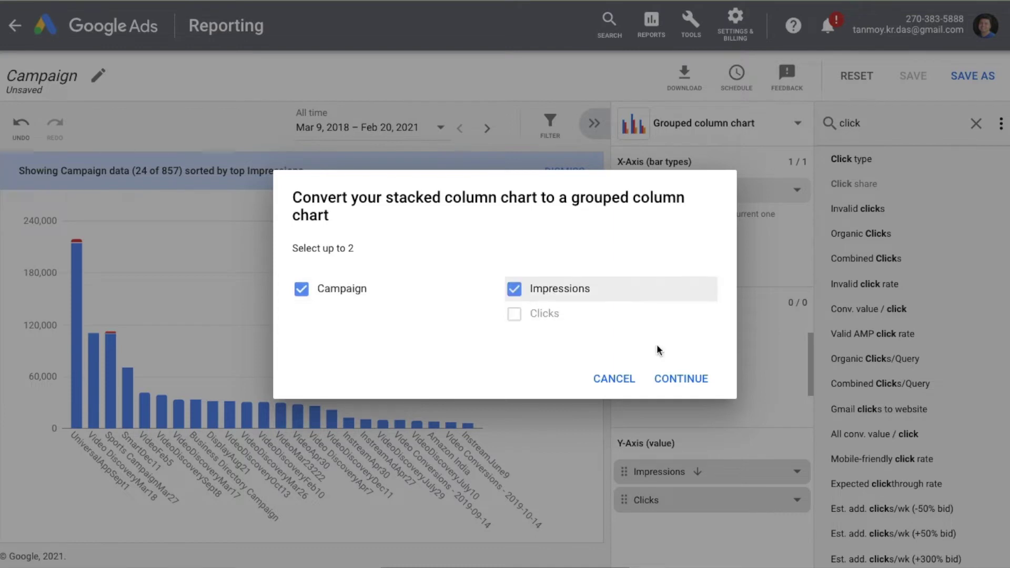
{"action": "left_click", "coordinate": [687, 381]}
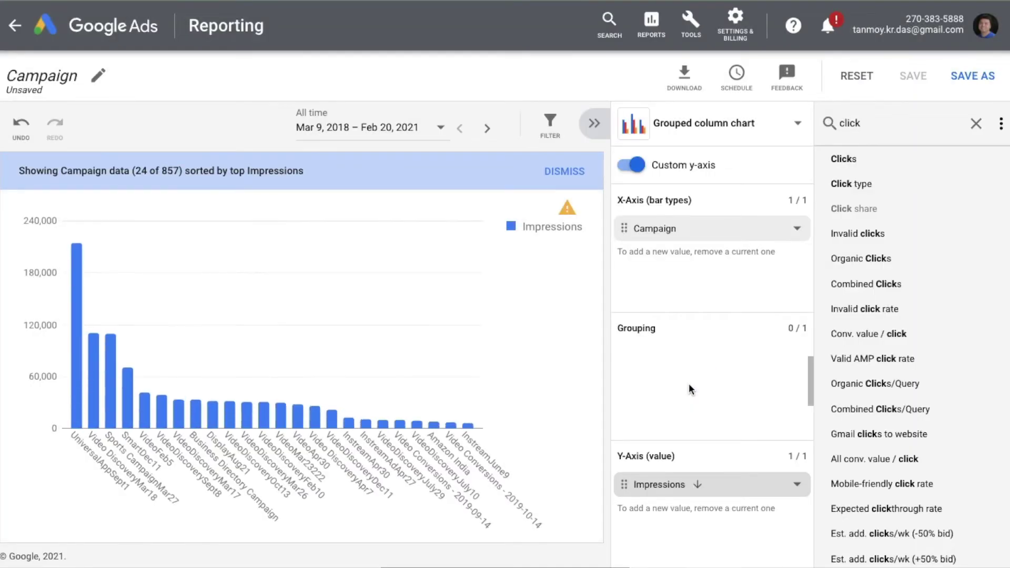
Switch the visualization to a pie chart of Impressions by Campaign and inspect its individual segments
{"action": "left_click", "coordinate": [743, 126]}
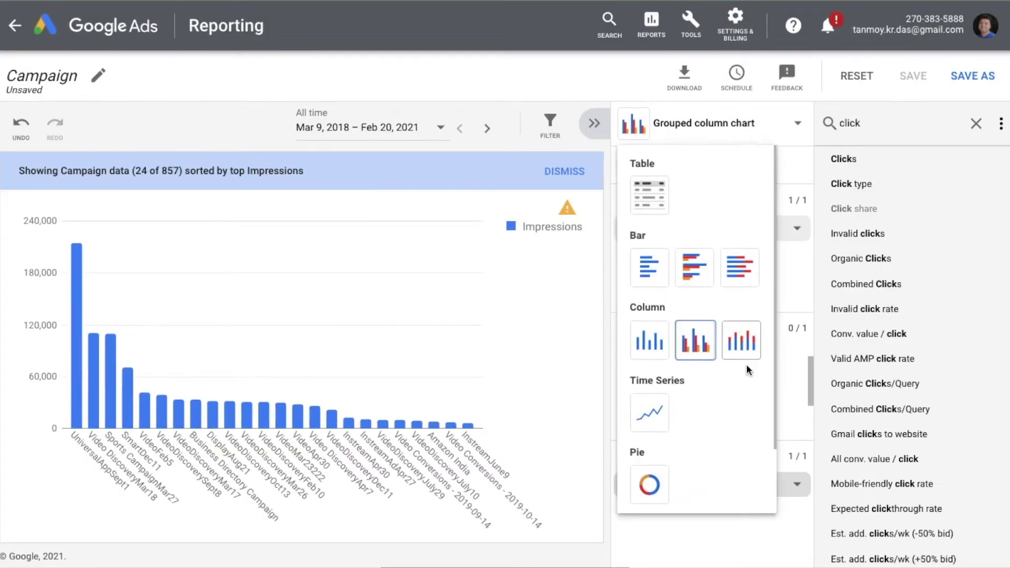
{"action": "scroll", "coordinate": [713, 416], "scroll_direction": "down", "scroll_amount": 2}
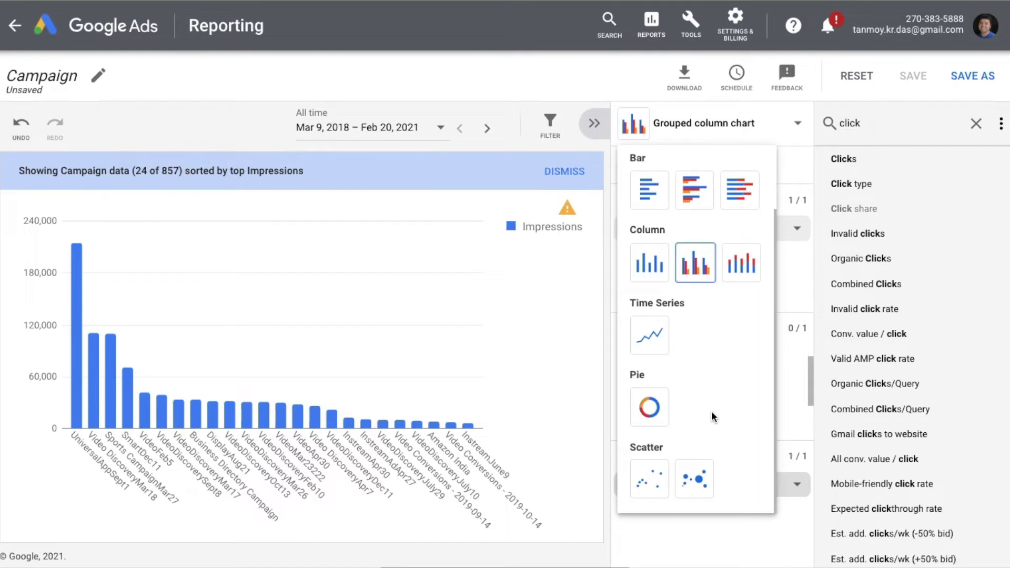
{"action": "left_click", "coordinate": [649, 407]}
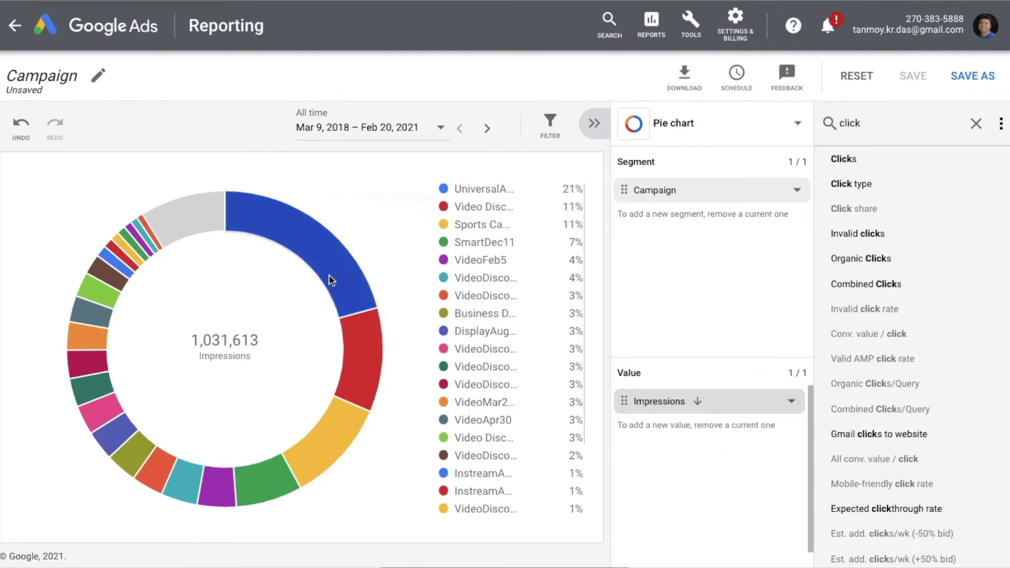
{"action": "mouse_move", "coordinate": [357, 352]}
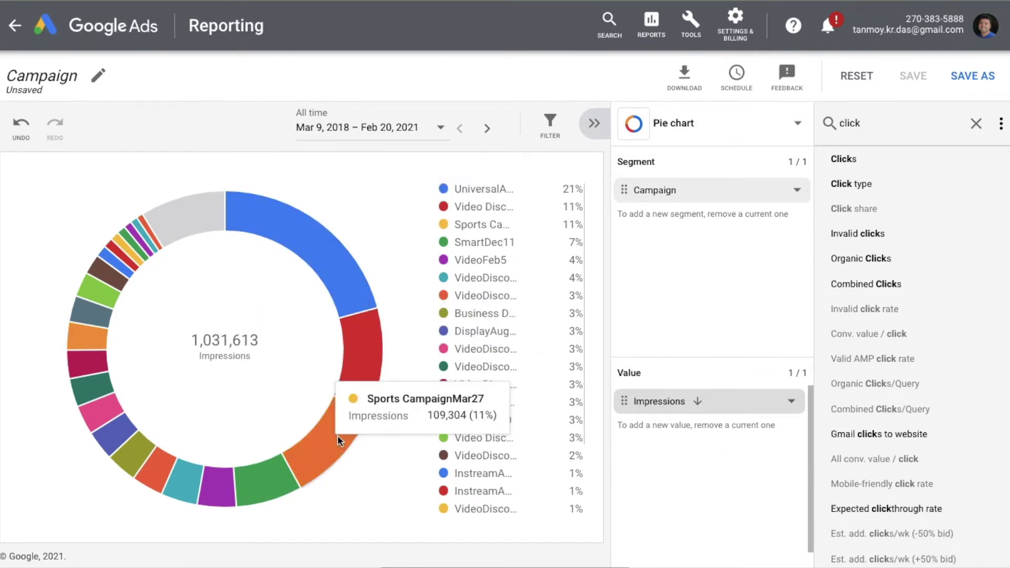
{"action": "mouse_move", "coordinate": [276, 477]}
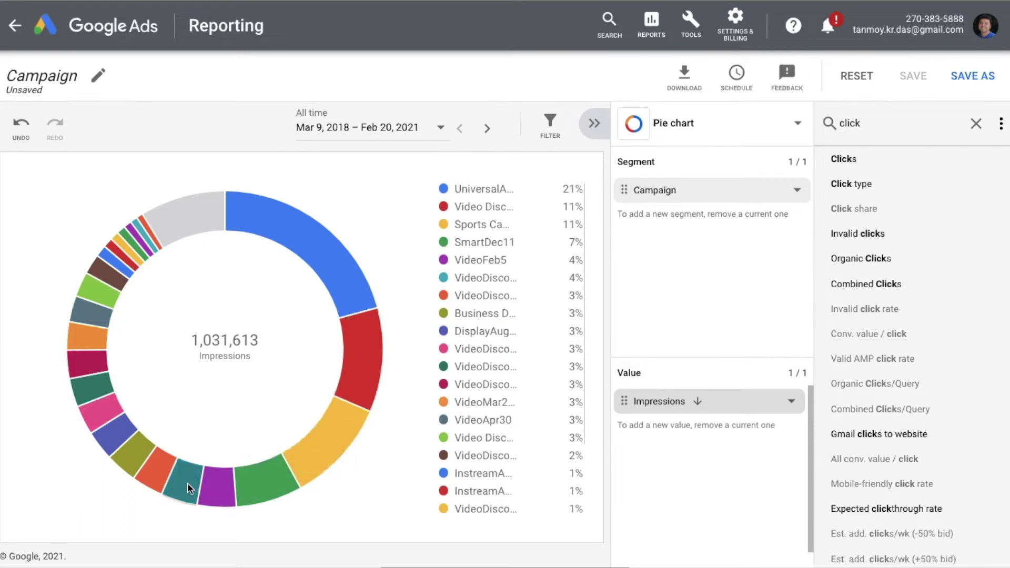
{"action": "mouse_move", "coordinate": [129, 439]}
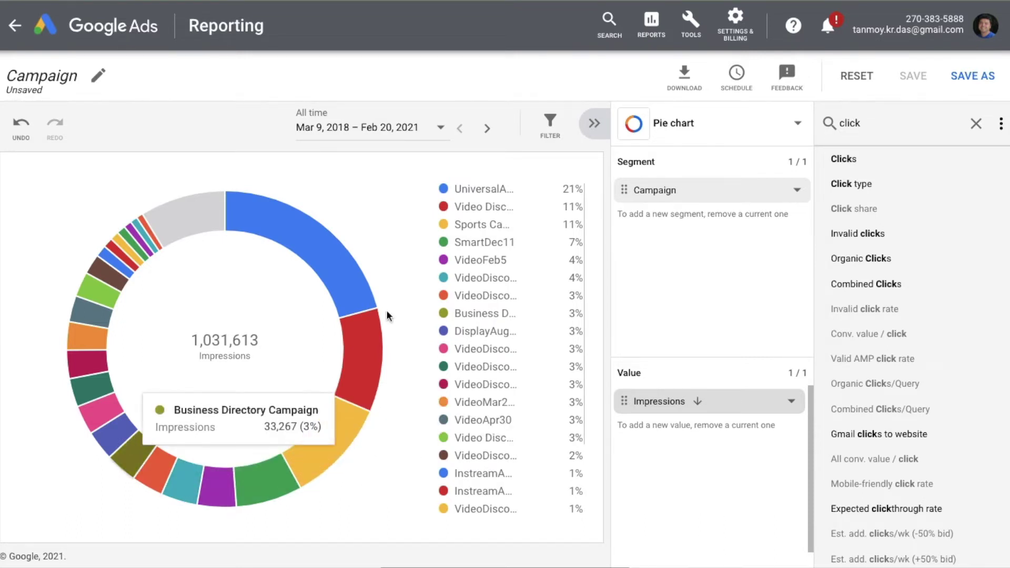
Try the scatter chart types for the campaign impressions, and return to the pie chart
{"action": "left_click", "coordinate": [723, 131]}
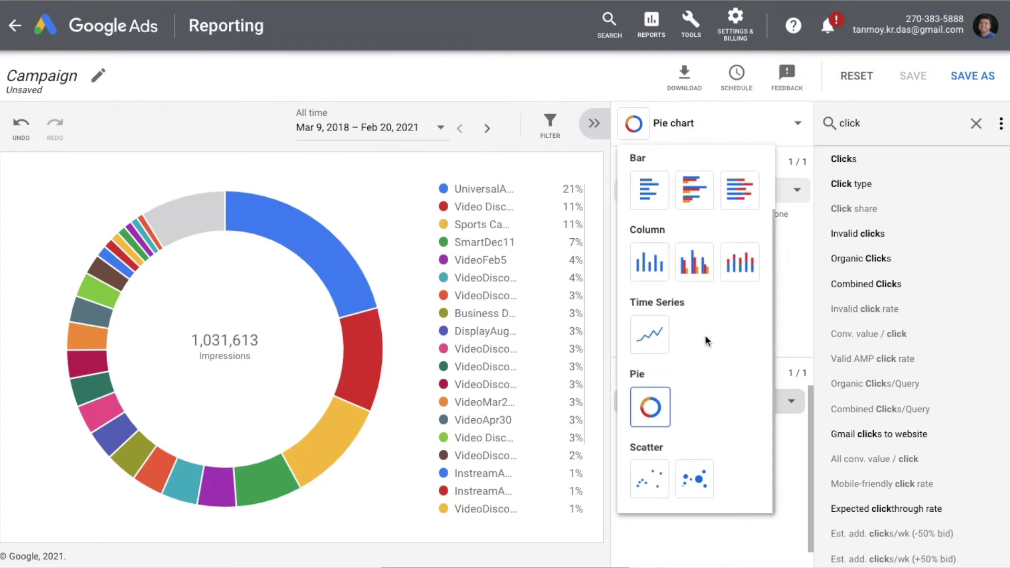
{"action": "left_click", "coordinate": [654, 474]}
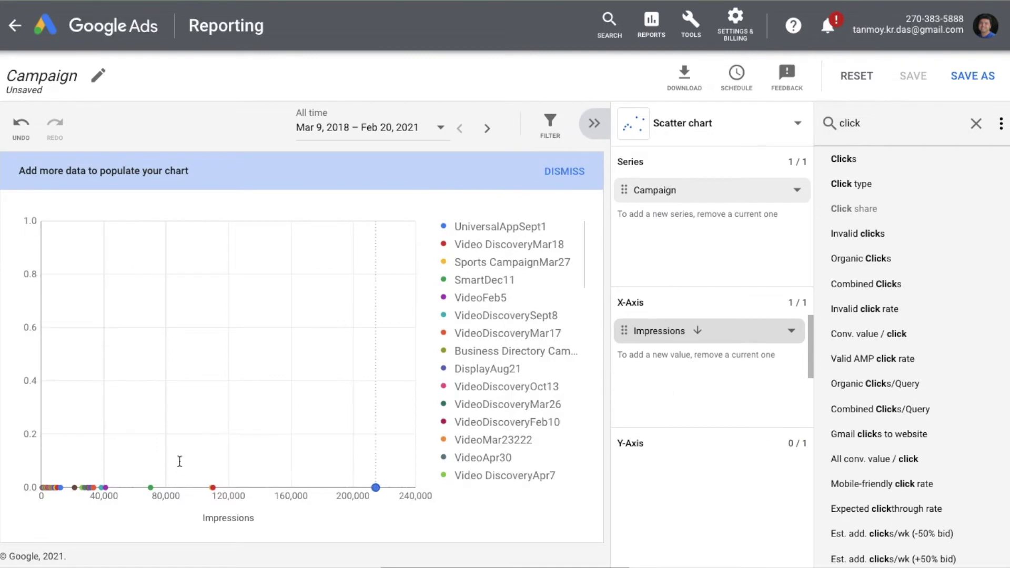
{"action": "mouse_move", "coordinate": [47, 486]}
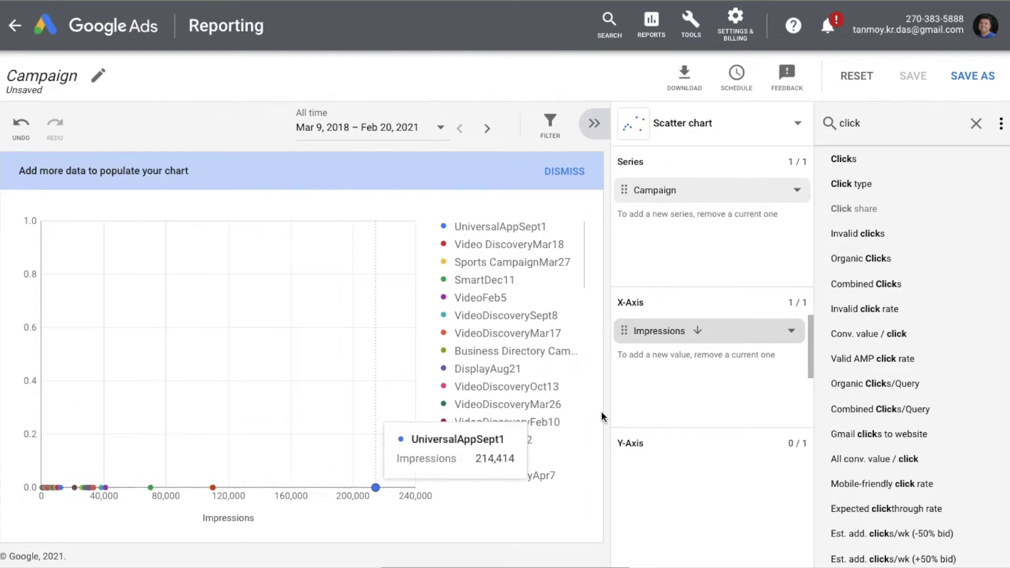
{"action": "left_click", "coordinate": [738, 131]}
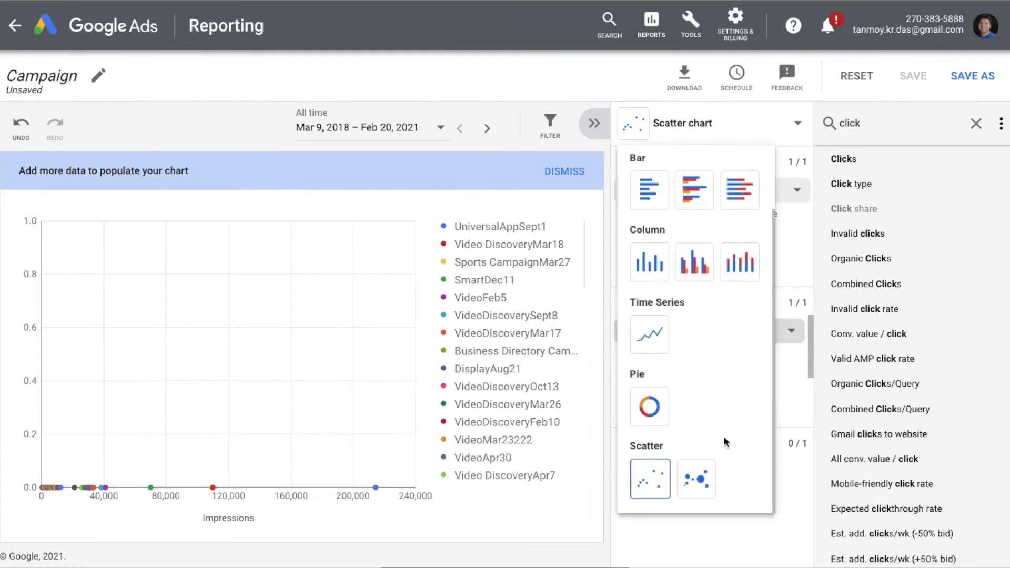
{"action": "left_click", "coordinate": [702, 493]}
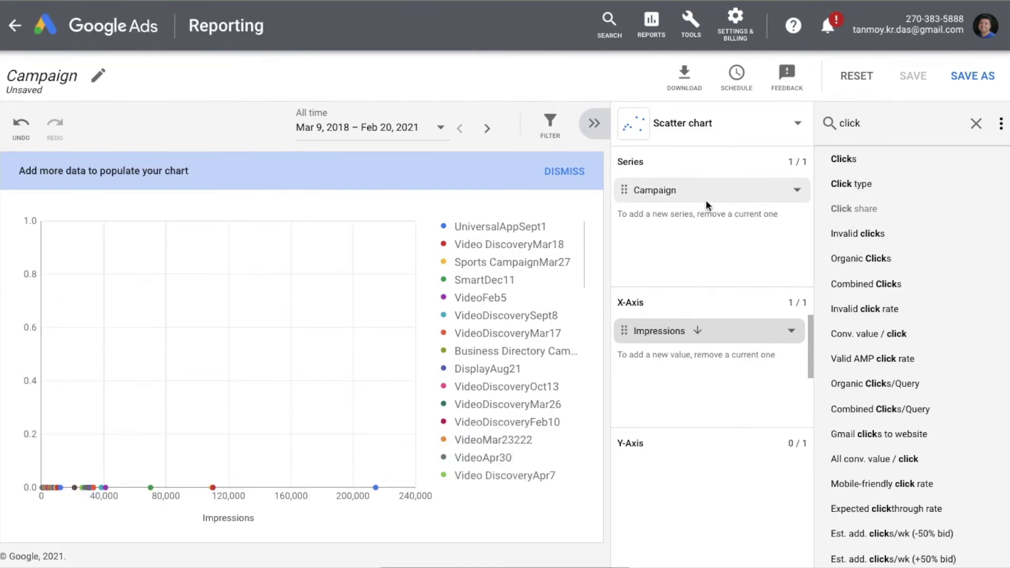
{"action": "left_click", "coordinate": [739, 136]}
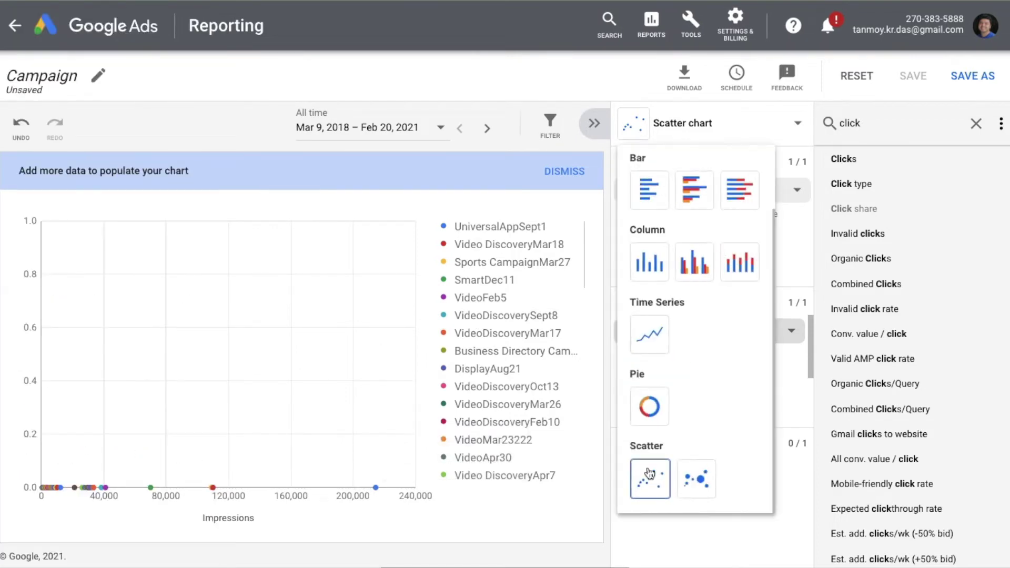
{"action": "left_click", "coordinate": [650, 406]}
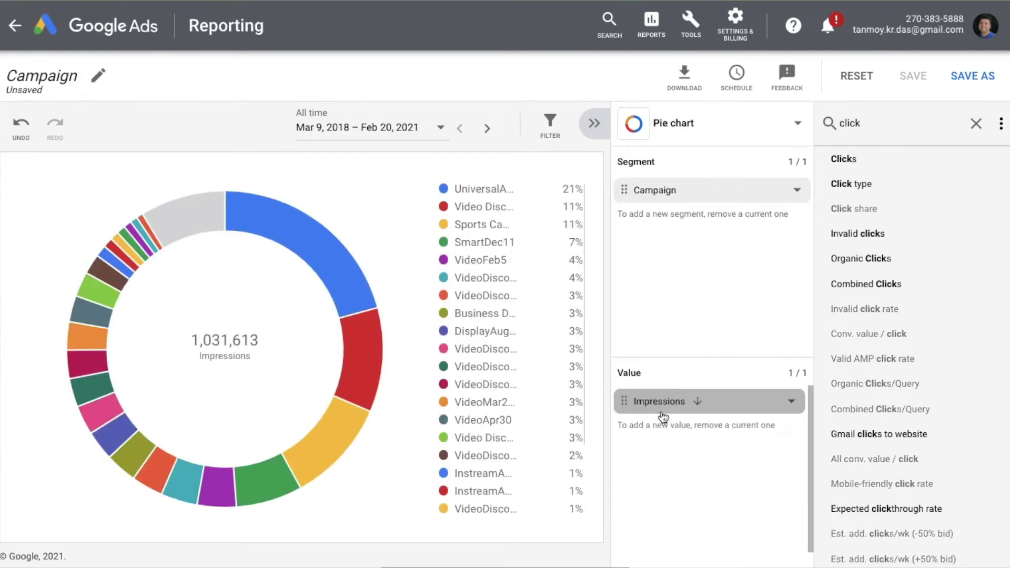
Clear the metrics and dimensions search and show the pie chart at full width
{"action": "left_click", "coordinate": [976, 126]}
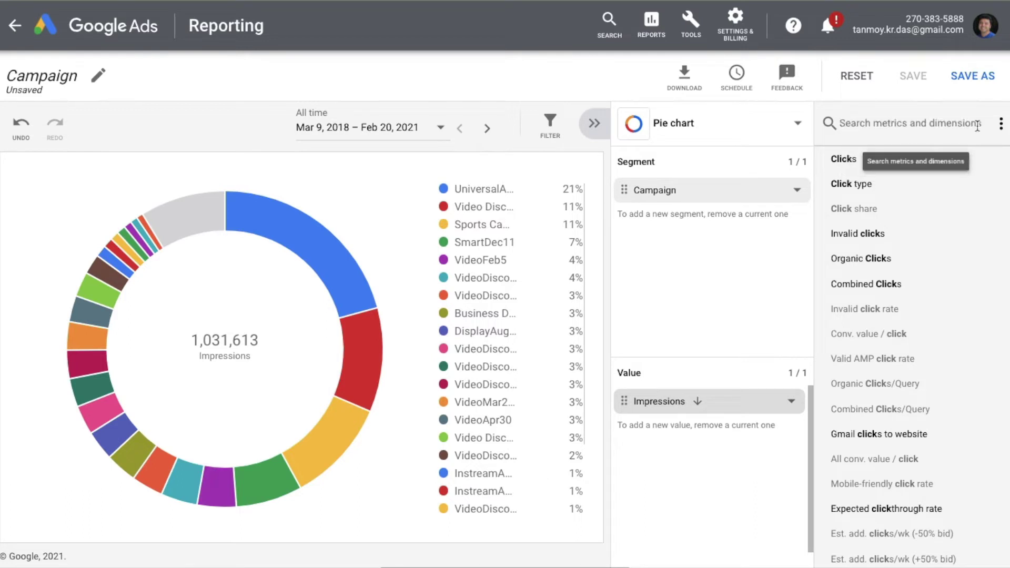
{"action": "left_click", "coordinate": [594, 123]}
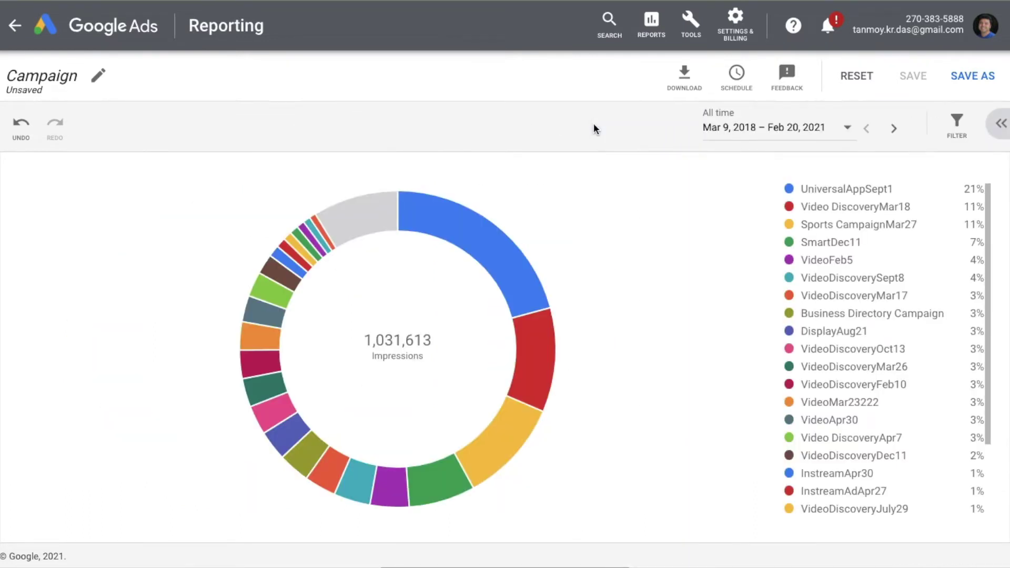
Save the pie chart report under the name ImpressionsFeb21
{"action": "left_click", "coordinate": [973, 75]}
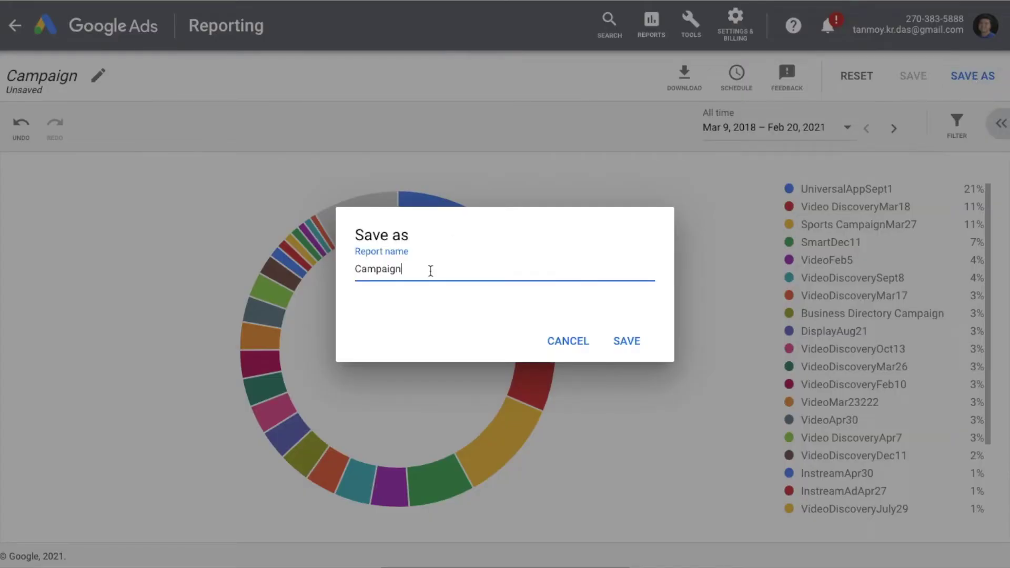
{"action": "key", "text": "BackSpace"}
{"action": "key", "text": "BackSpace"}
{"action": "key", "text": "BackSpace"}
{"action": "key", "text": "BackSpace"}
{"action": "key", "text": "BackSpace"}
{"action": "key", "text": "BackSpace"}
{"action": "key", "text": "BackSpace"}
{"action": "key", "text": "BackSpace"}
{"action": "type", "text": "ImpressionsFeb21"}
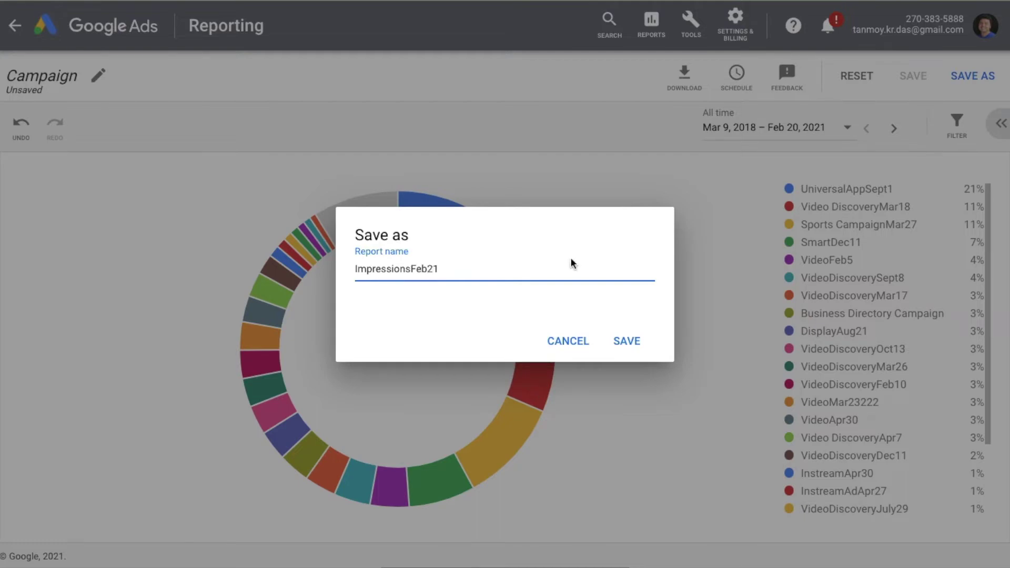
{"action": "left_click", "coordinate": [630, 341]}
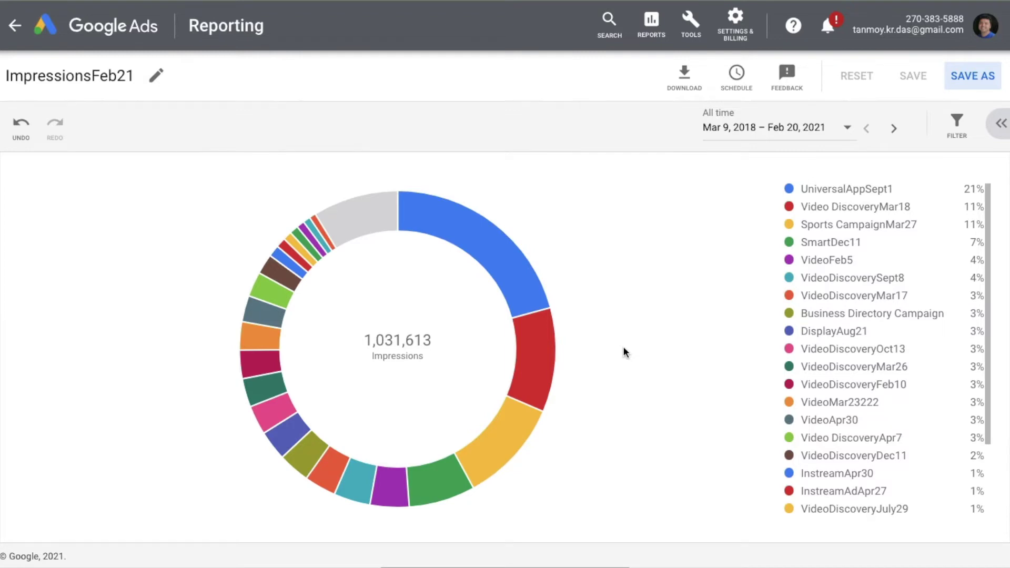
{"action": "left_click", "coordinate": [660, 36]}
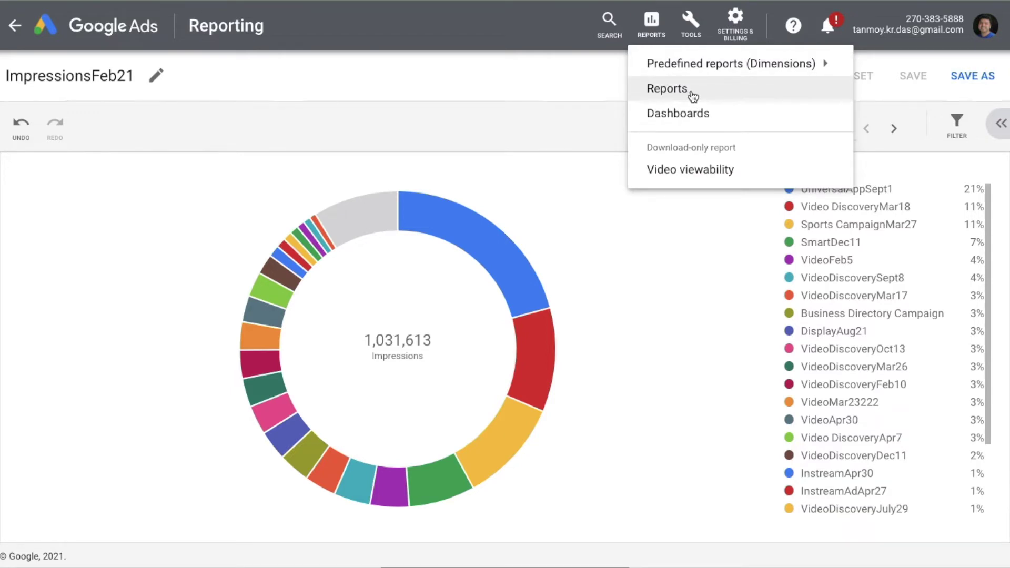
{"action": "left_click", "coordinate": [546, 92]}
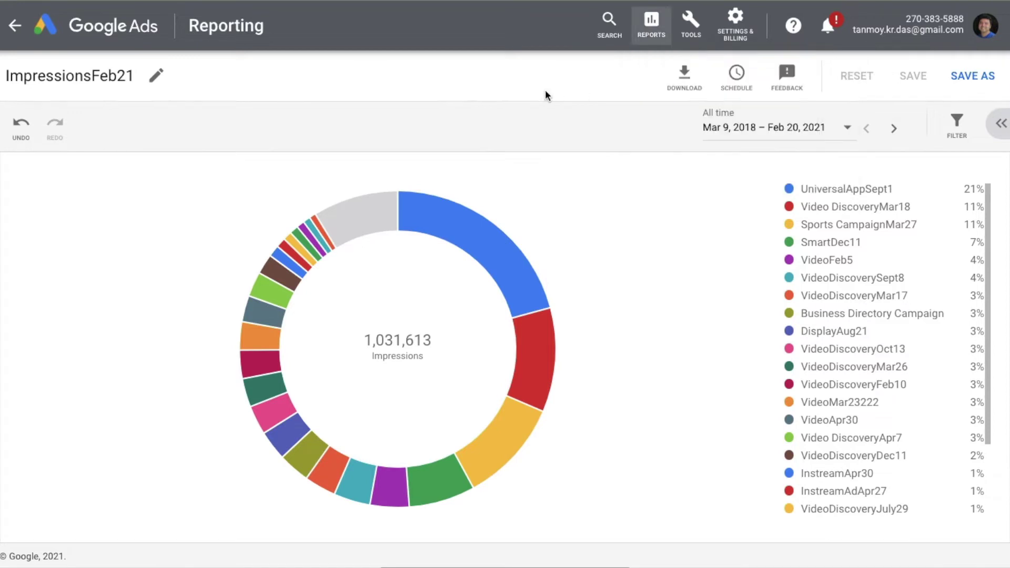
View the report's email scheduling options, try the Monthly frequency, and cancel without saving a schedule
{"action": "left_click", "coordinate": [736, 78]}
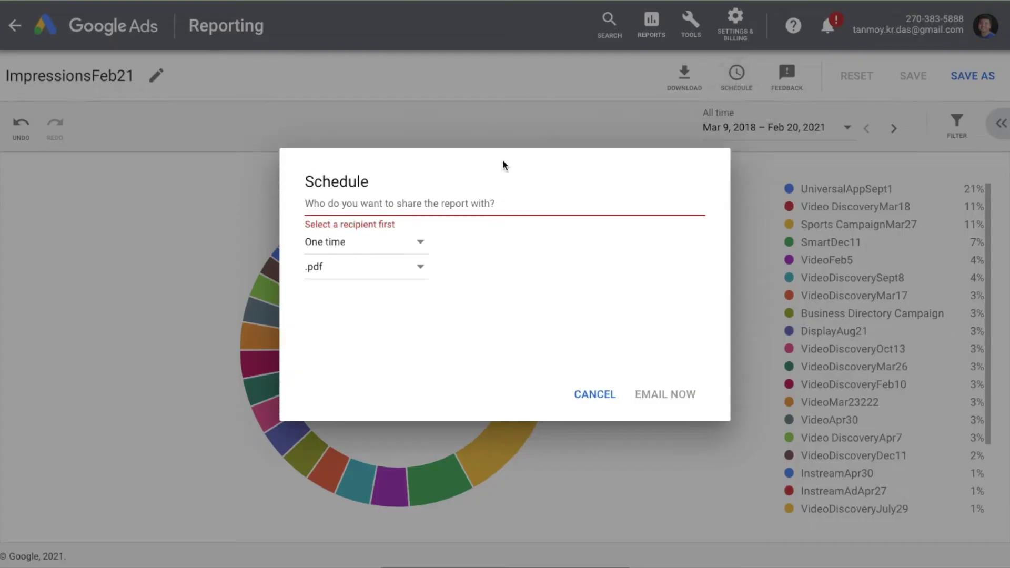
{"action": "left_click", "coordinate": [383, 246]}
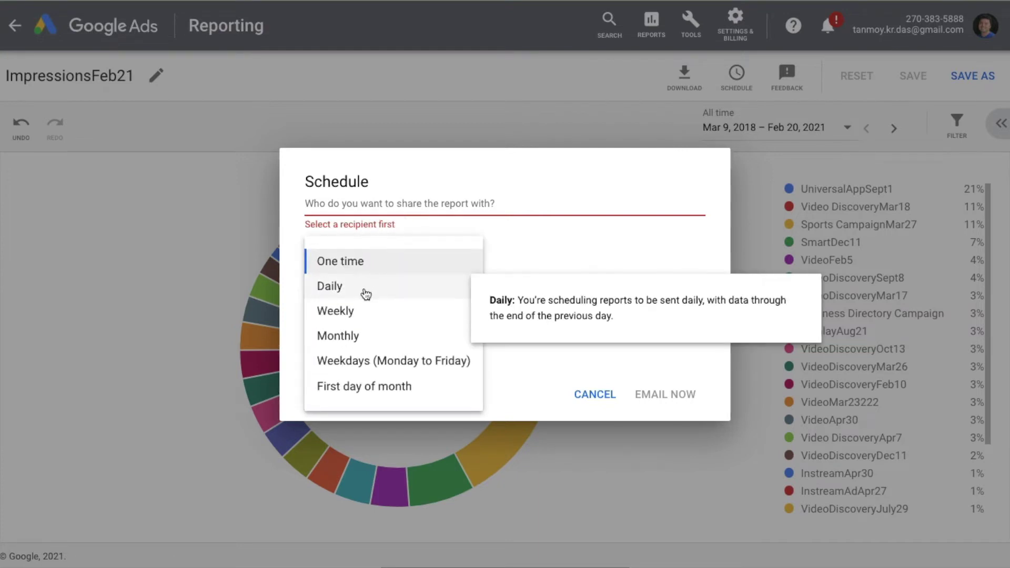
{"action": "left_click", "coordinate": [364, 337]}
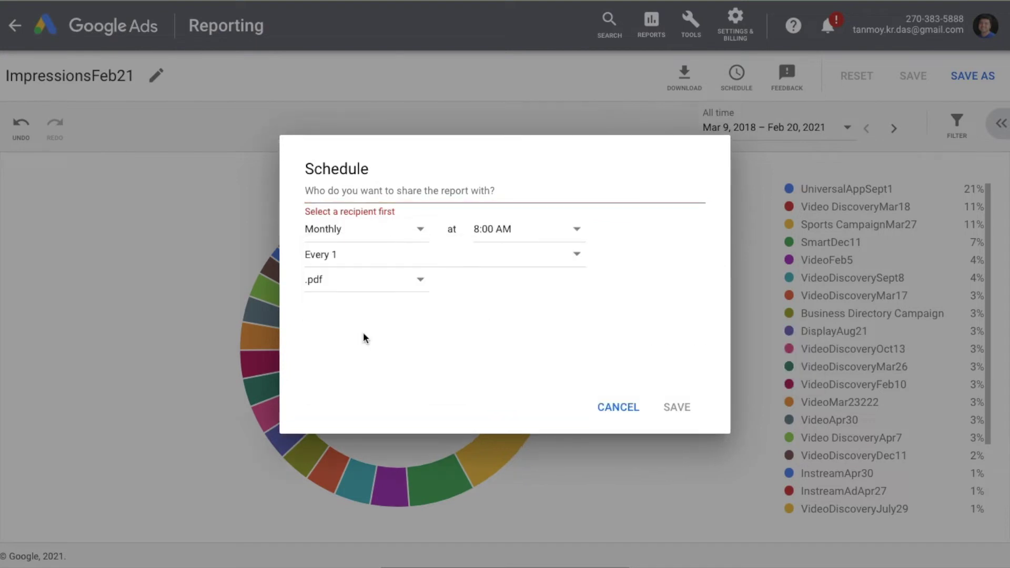
{"action": "left_click", "coordinate": [616, 409]}
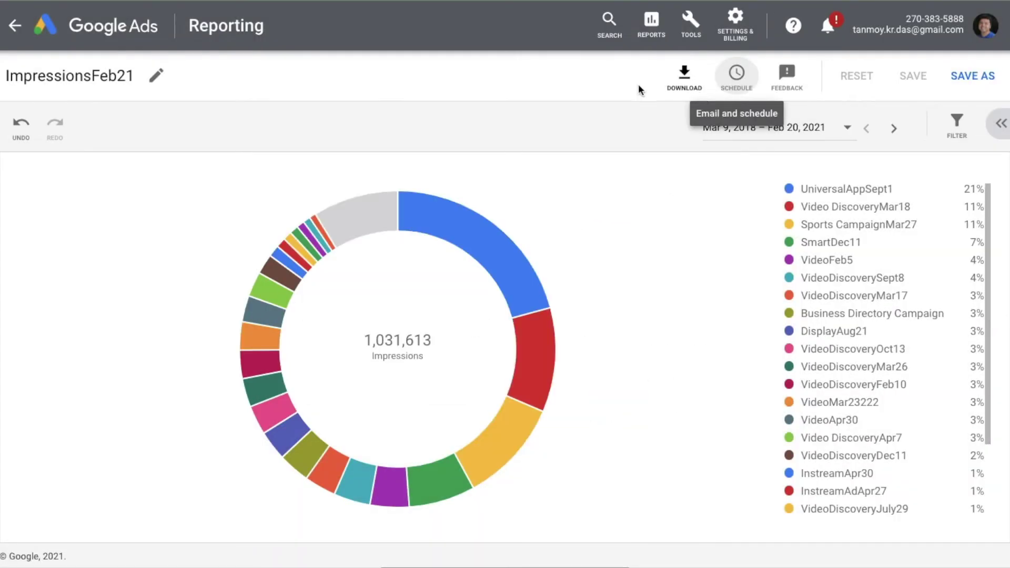
Open the overview of all reports and examine the saved reports and the list's additional display options
{"action": "left_click", "coordinate": [651, 35]}
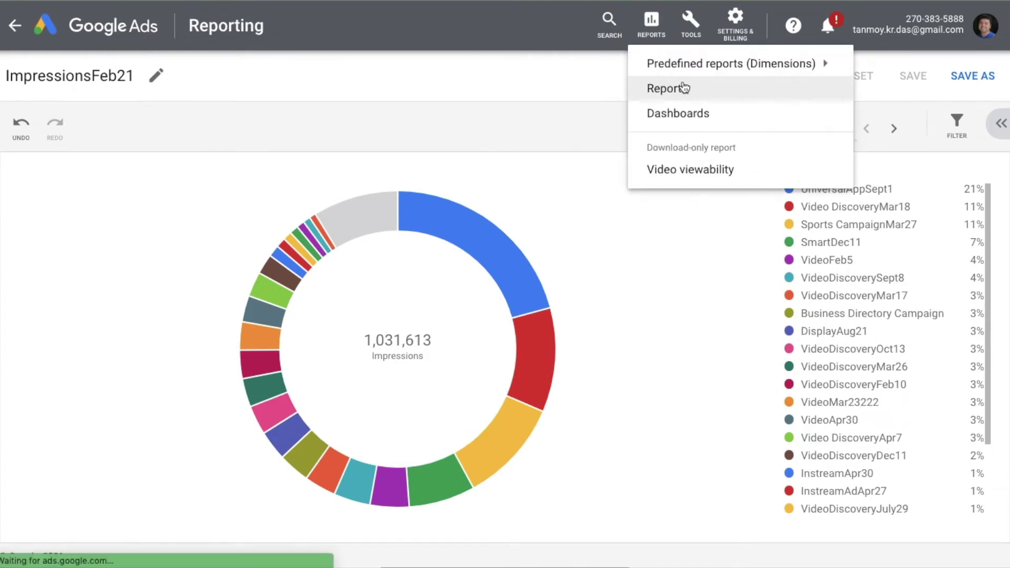
{"action": "left_click", "coordinate": [682, 86]}
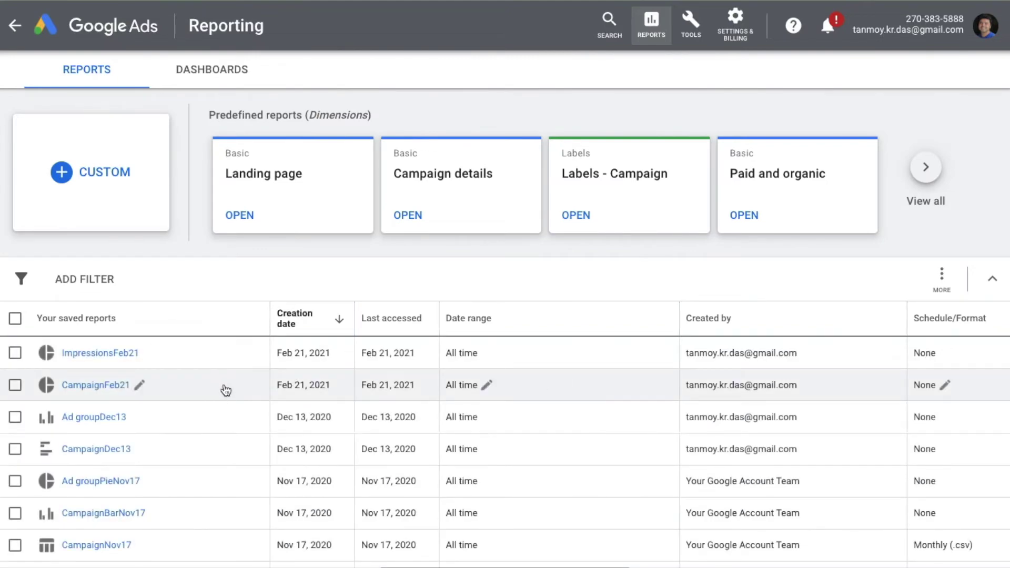
{"action": "scroll", "coordinate": [207, 497], "scroll_direction": "down", "scroll_amount": 4}
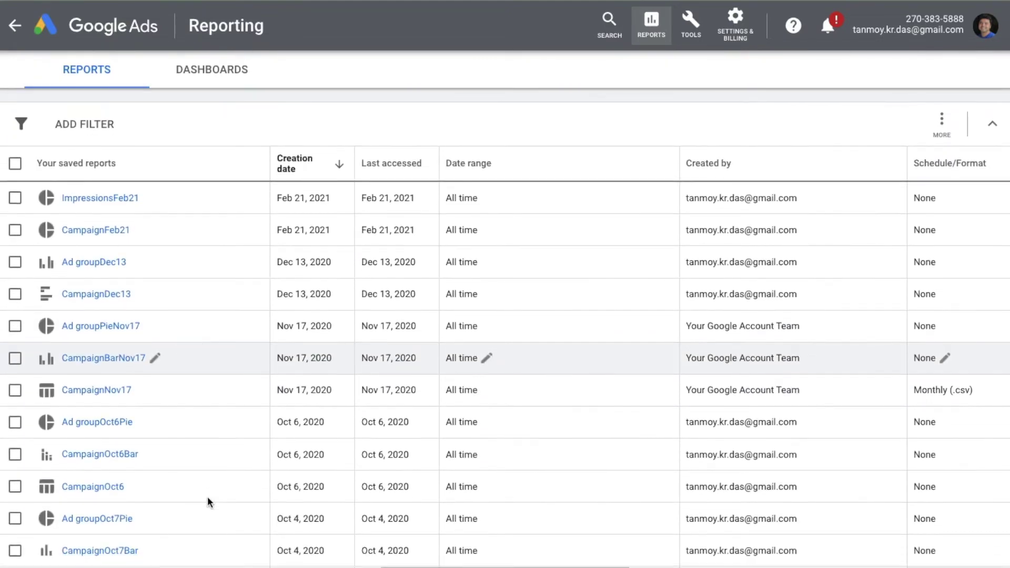
{"action": "scroll", "coordinate": [208, 497], "scroll_direction": "down", "scroll_amount": 2}
{"action": "scroll", "coordinate": [207, 497], "scroll_direction": "up", "scroll_amount": 5}
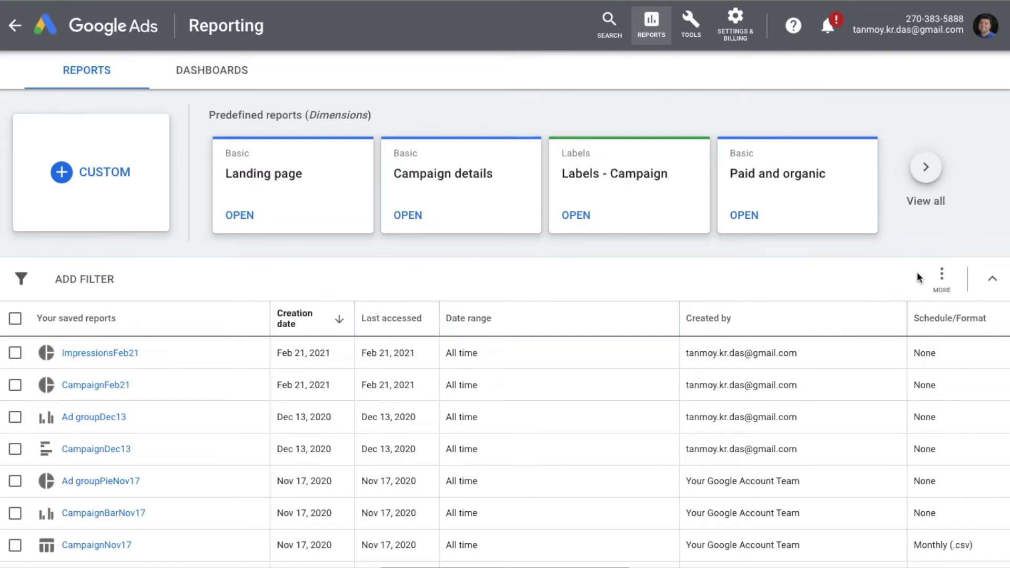
{"action": "left_click", "coordinate": [942, 276]}
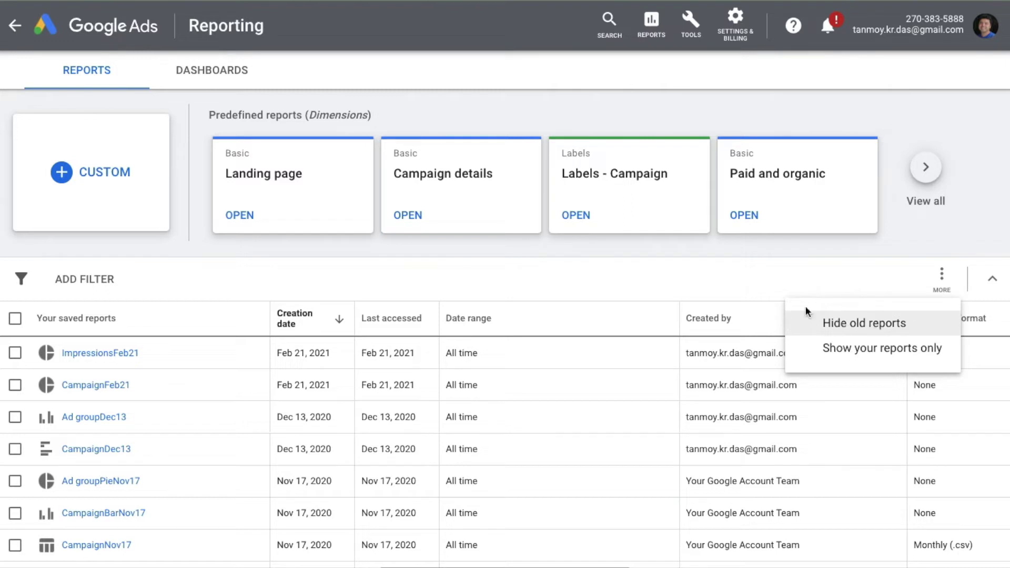
{"action": "left_click", "coordinate": [829, 279]}
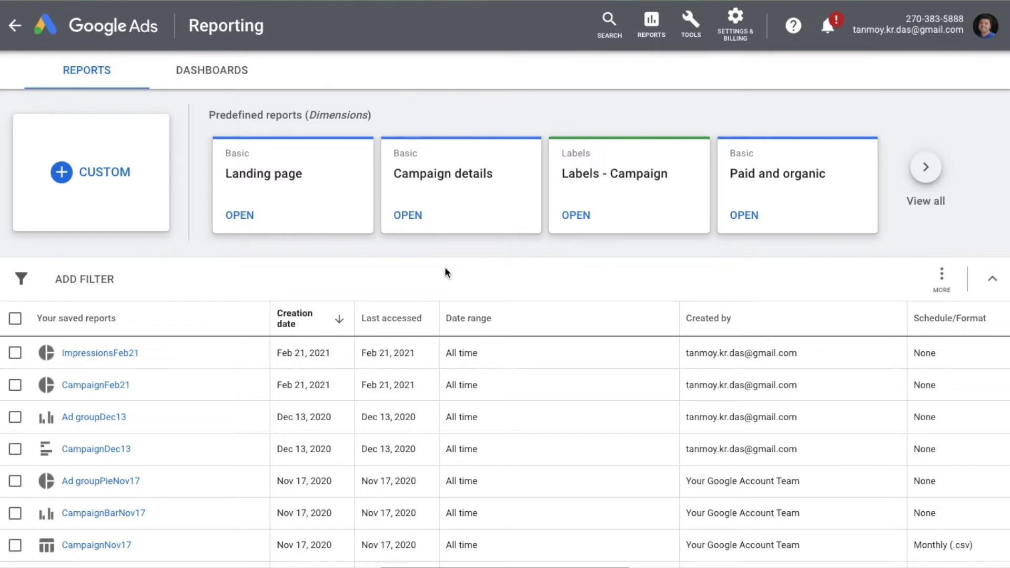
View the chart types offered for custom reports, open a blank custom table report, and return to the reports overview
{"action": "left_click", "coordinate": [117, 200]}
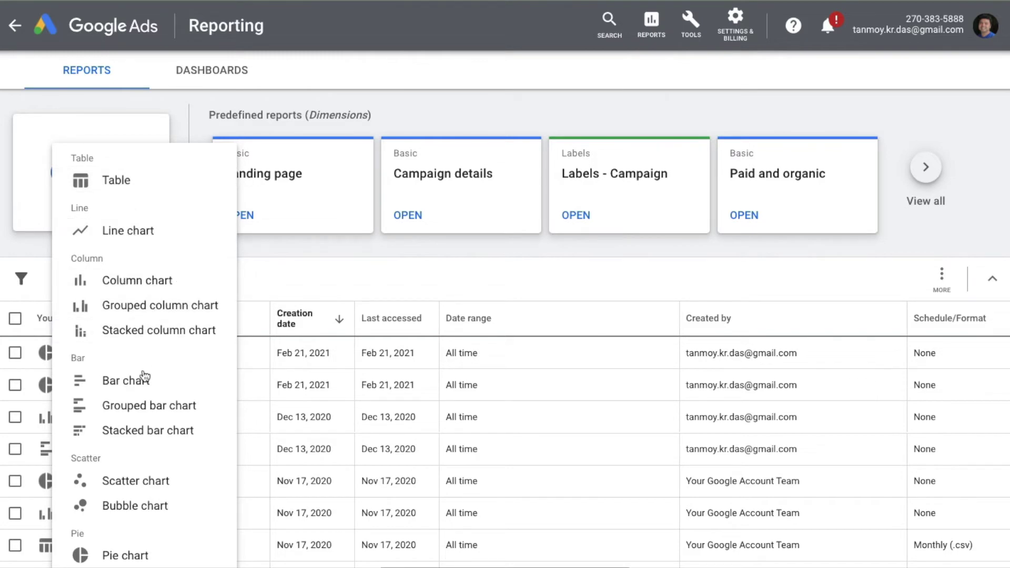
{"action": "left_click", "coordinate": [120, 190]}
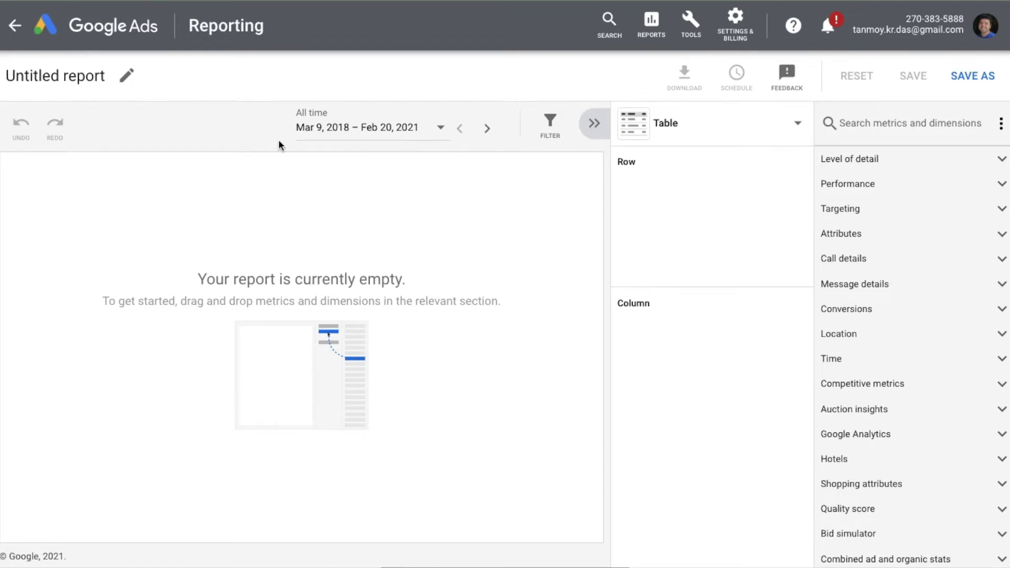
{"action": "left_click", "coordinate": [15, 28]}
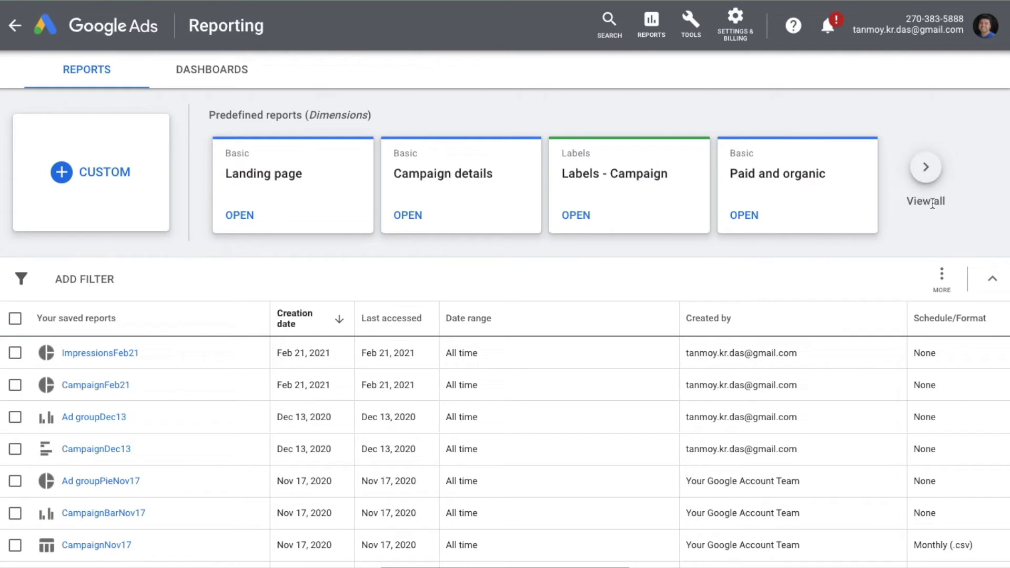
Open the predefined Campaign details report from the full list, view its table at full width, and return to the reports overview
{"action": "left_click", "coordinate": [926, 168]}
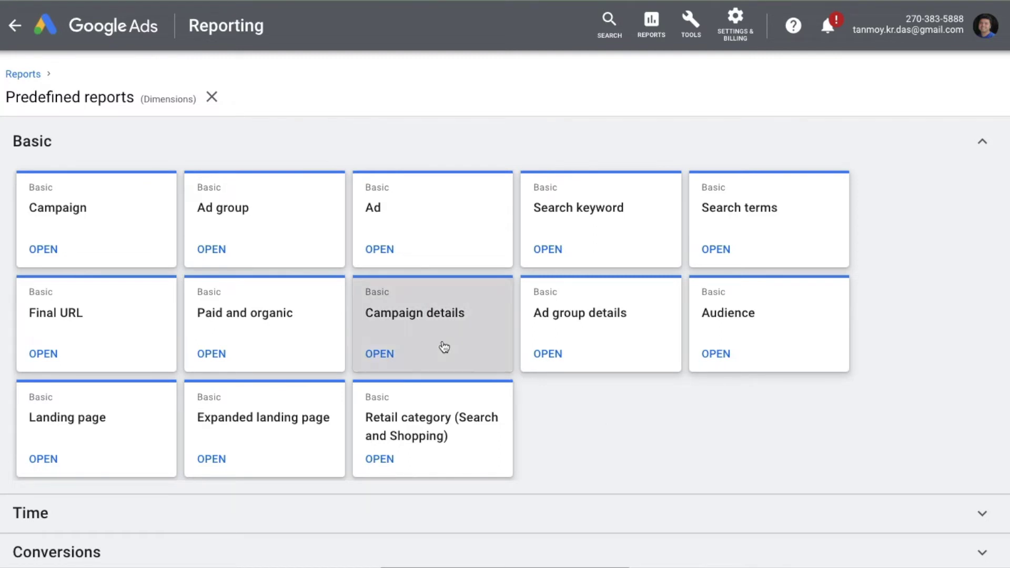
{"action": "left_click", "coordinate": [391, 355]}
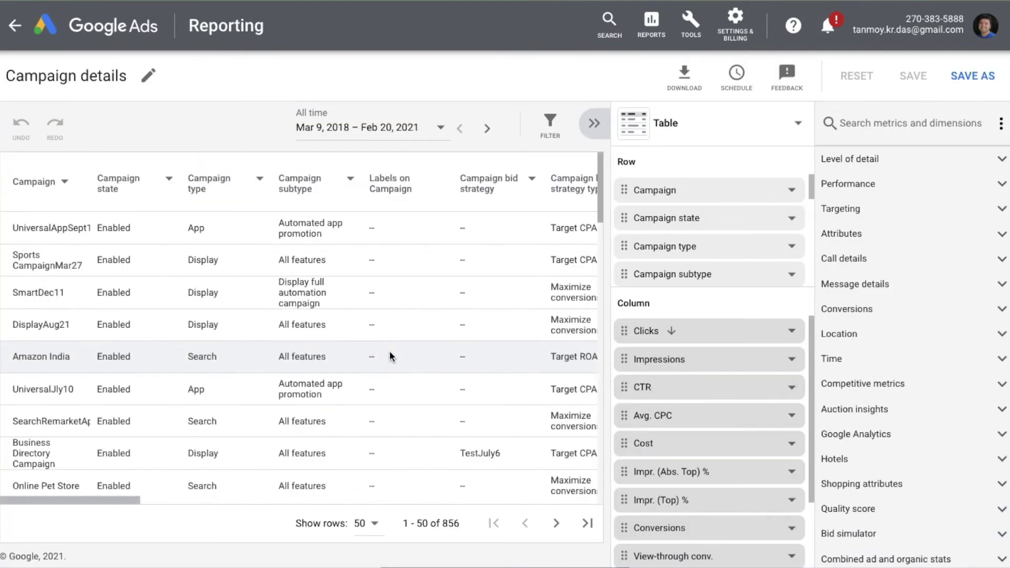
{"action": "left_click", "coordinate": [594, 123]}
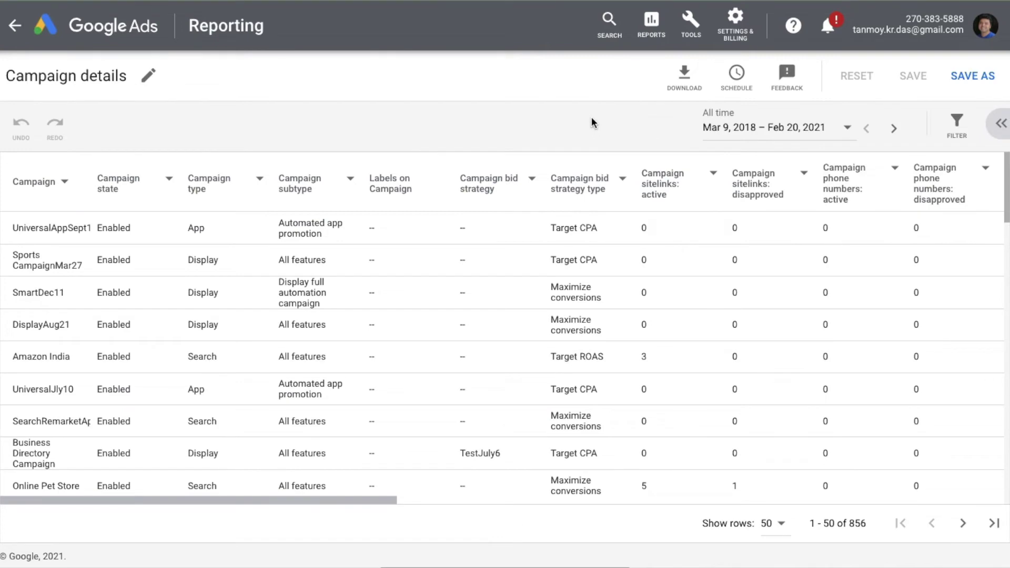
{"action": "left_click", "coordinate": [15, 27]}
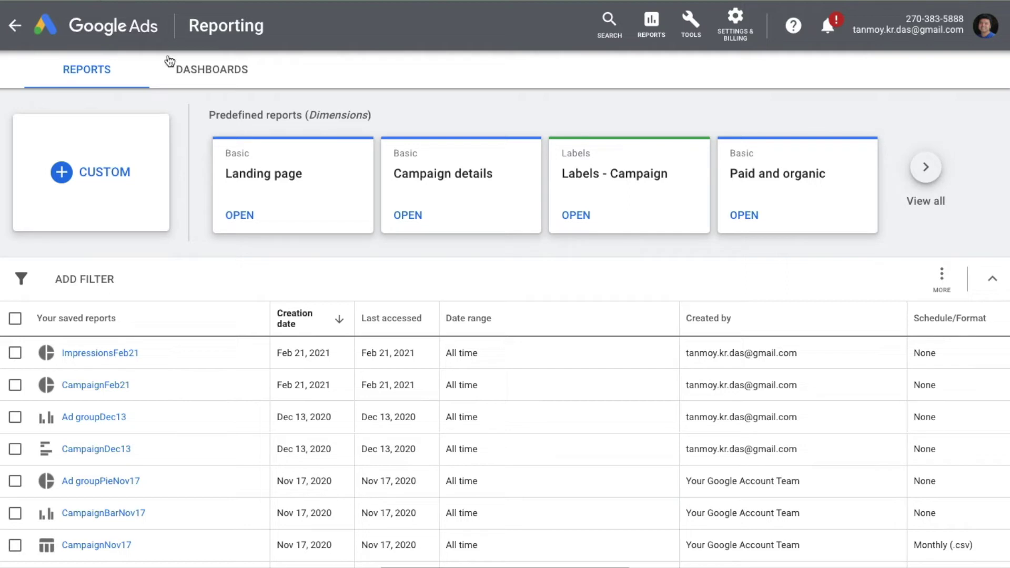
Create a new dashboard and add the saved table CampaignJuly9 to its first slot, keeping the suggested card title
{"action": "left_click", "coordinate": [221, 73]}
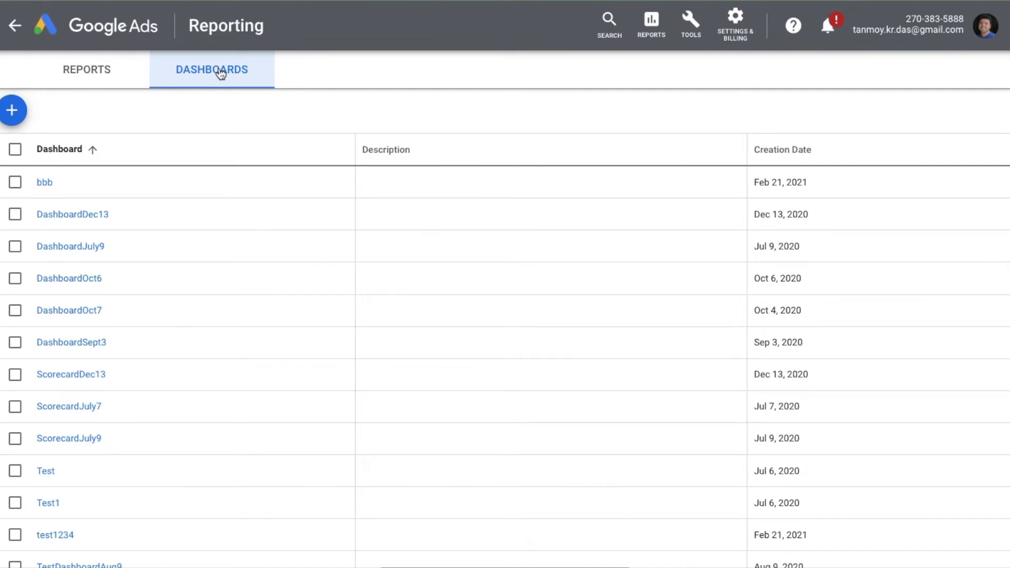
{"action": "left_click", "coordinate": [18, 119]}
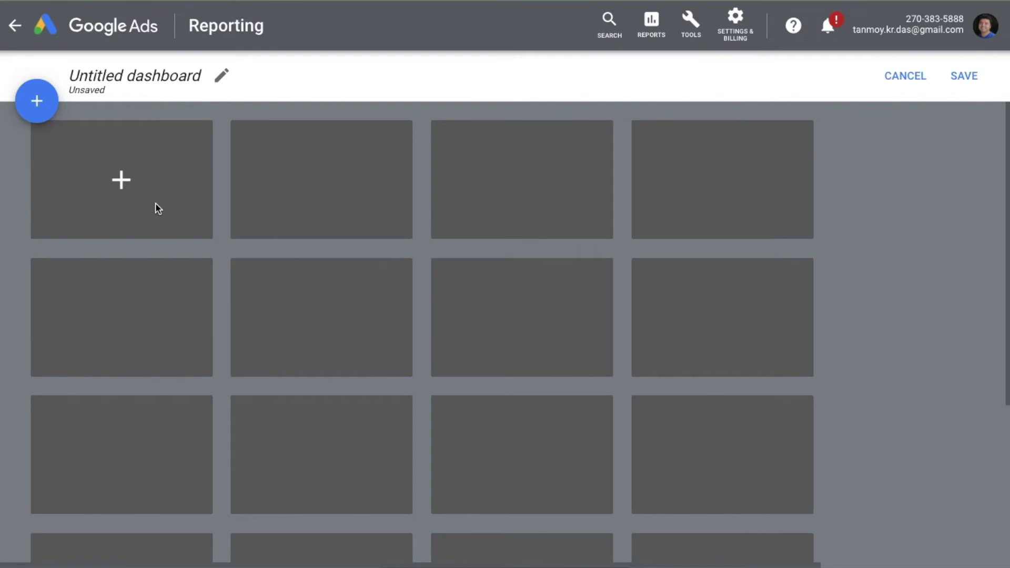
{"action": "left_click", "coordinate": [123, 180]}
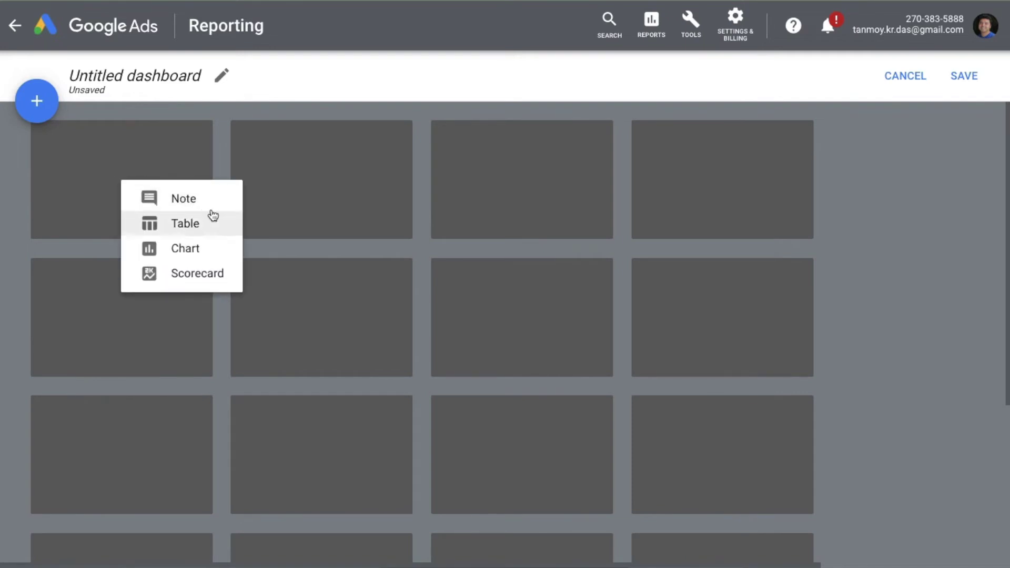
{"action": "left_click", "coordinate": [185, 224]}
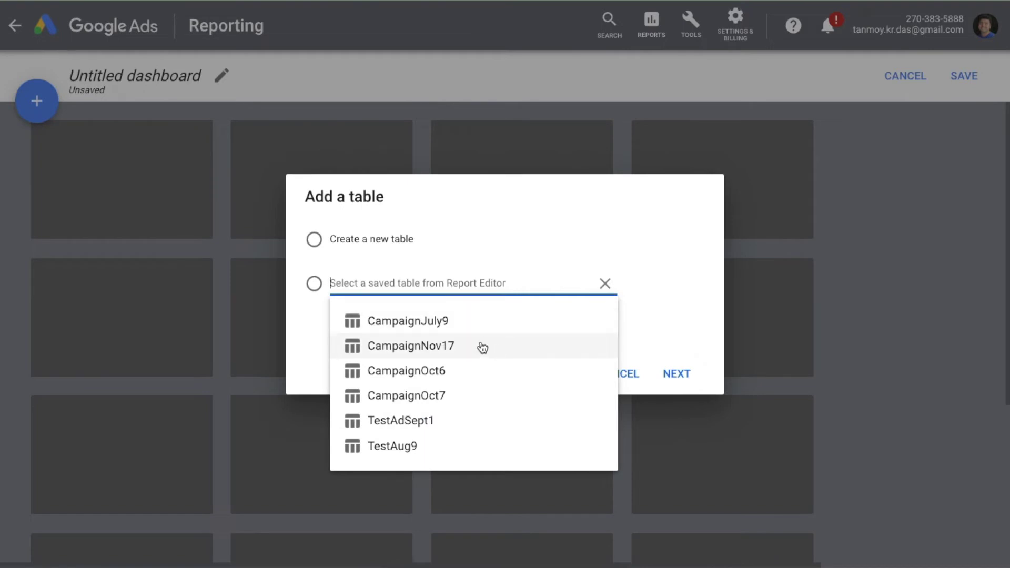
{"action": "left_click", "coordinate": [446, 327]}
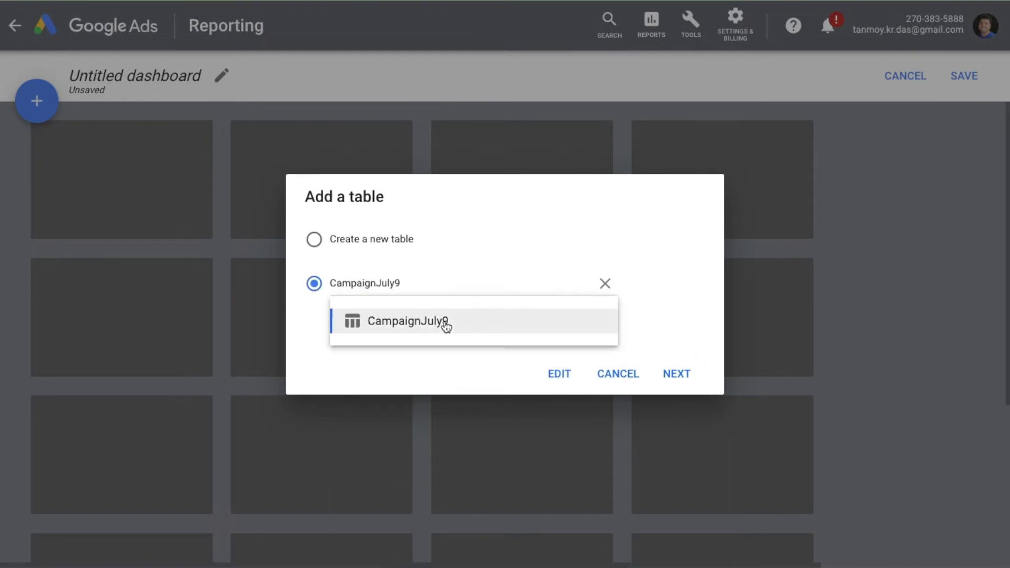
{"action": "left_click", "coordinate": [675, 374]}
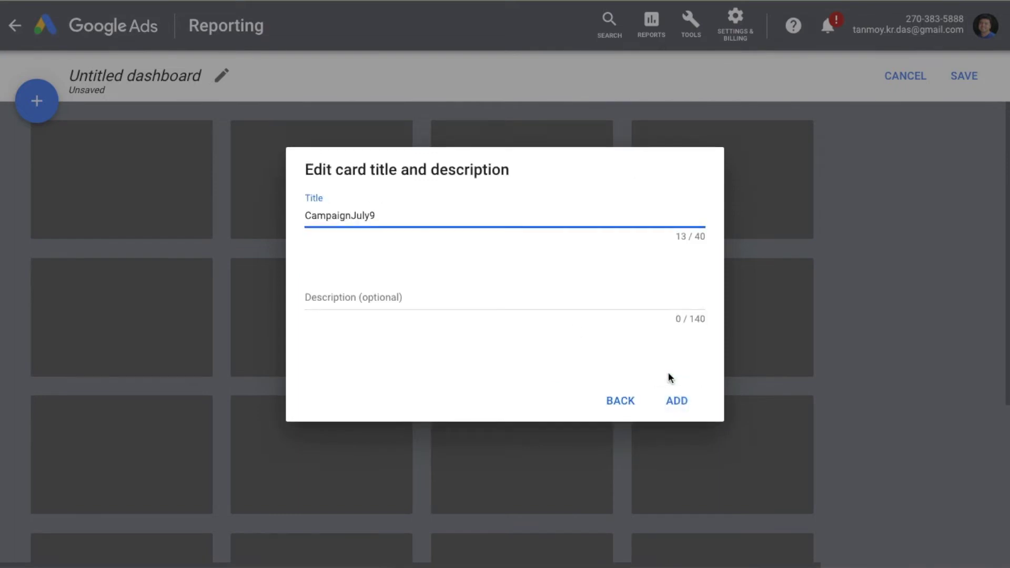
{"action": "left_click", "coordinate": [677, 401]}
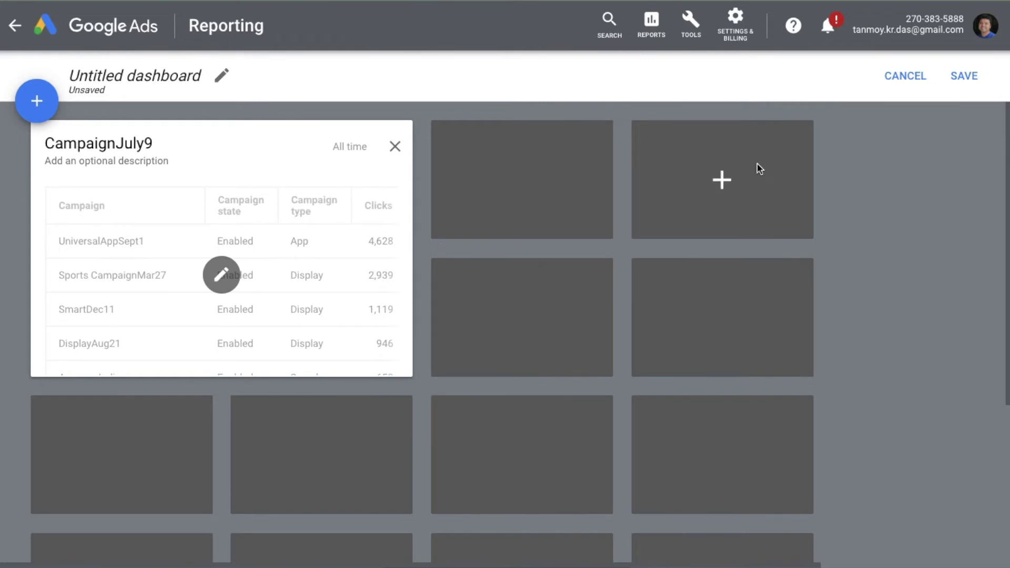
Save the dashboard under the name DashboardFeb21
{"action": "left_click", "coordinate": [961, 81]}
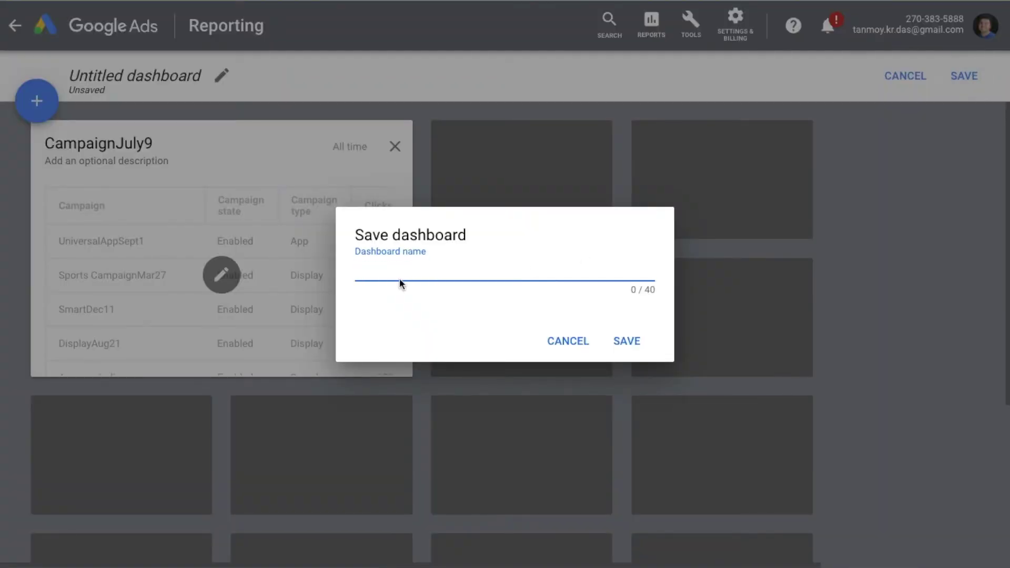
{"action": "type", "text": "DashboardFeb21"}
{"action": "left_click", "coordinate": [628, 345]}
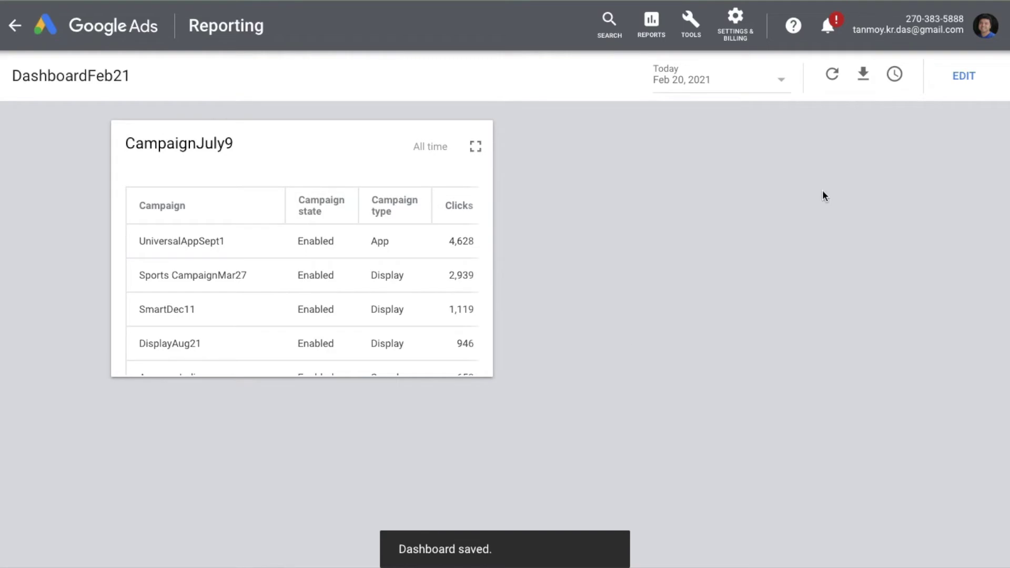
Expand the CampaignJuly9 card to examine its full campaign table, and return to the dashboard
{"action": "left_click", "coordinate": [476, 148]}
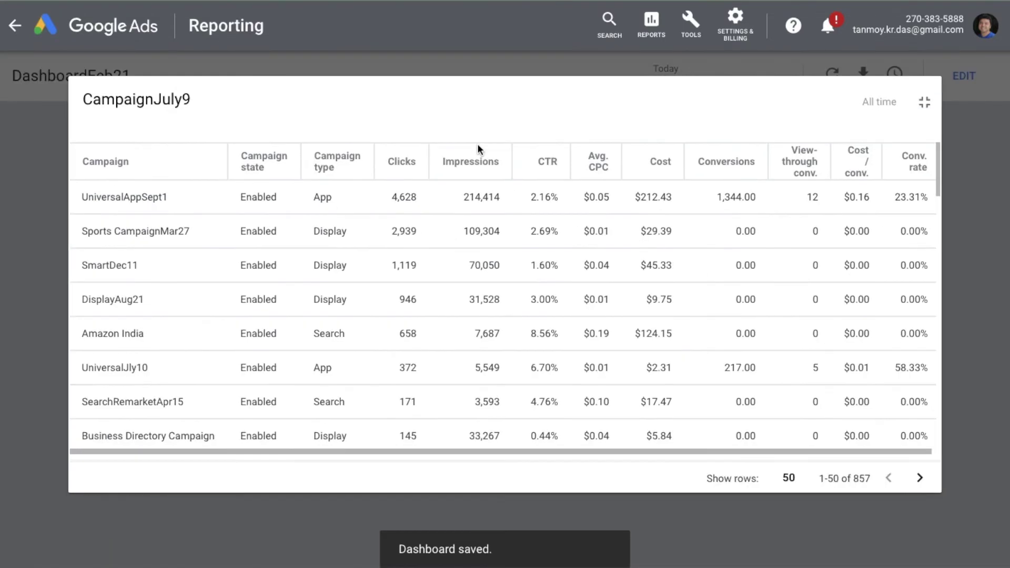
{"action": "scroll", "coordinate": [594, 241], "scroll_direction": "down", "scroll_amount": 8}
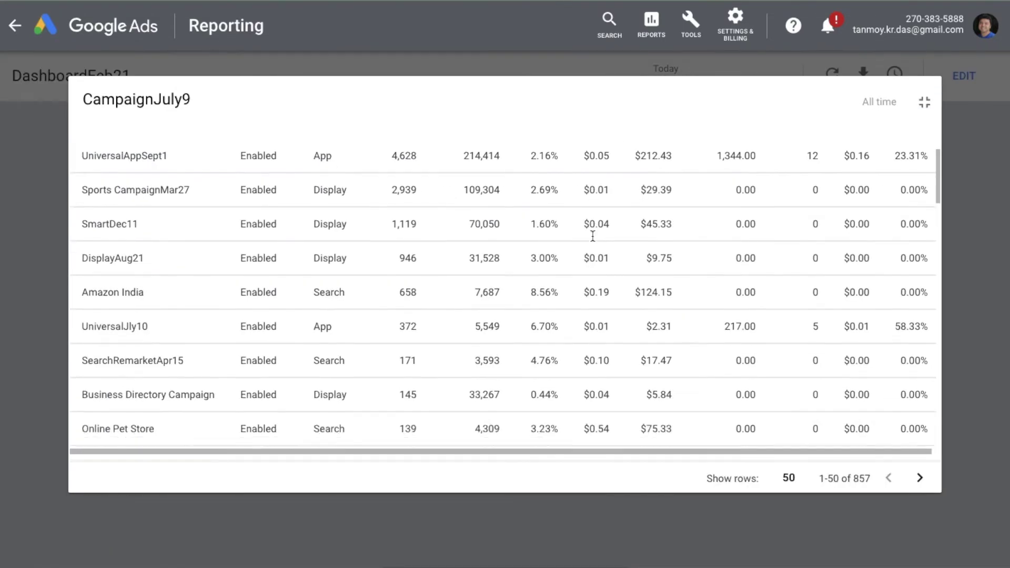
{"action": "scroll", "coordinate": [593, 241], "scroll_direction": "up", "scroll_amount": 10}
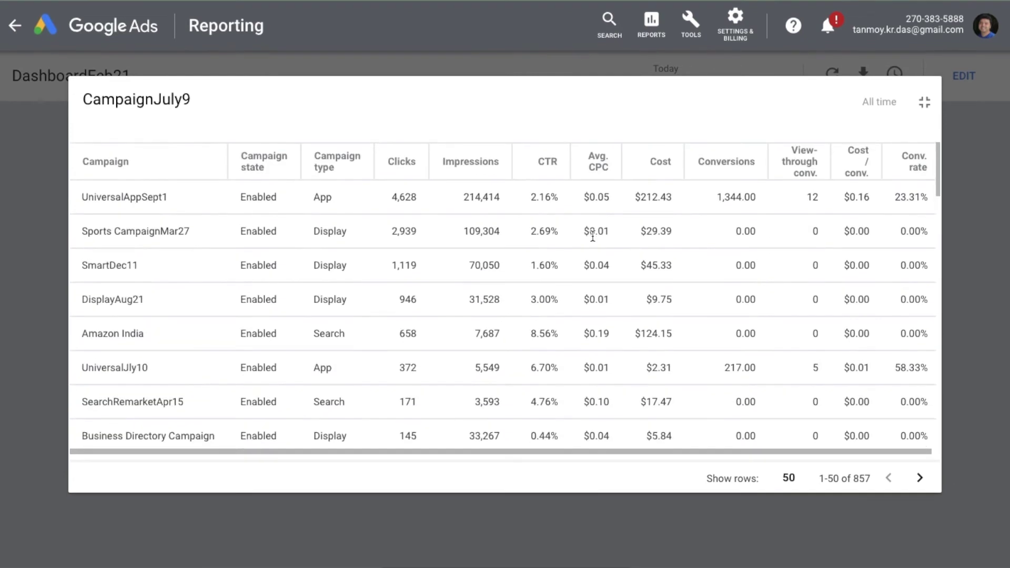
{"action": "left_click", "coordinate": [961, 168]}
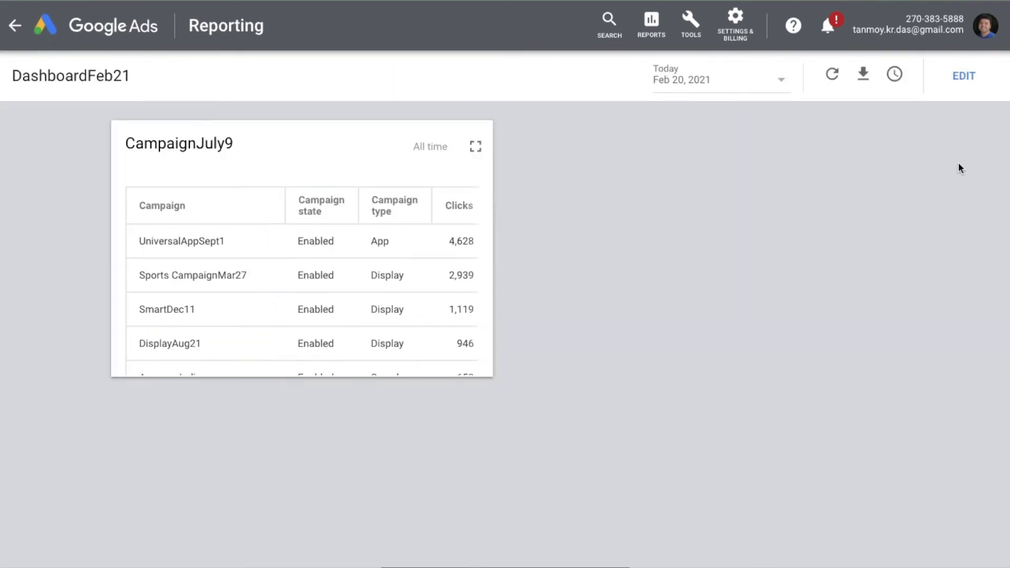
Edit the dashboard and choose the saved chart ImpressionsFeb21 for a new chart card beside the CampaignJuly9 table
{"action": "left_click", "coordinate": [962, 74]}
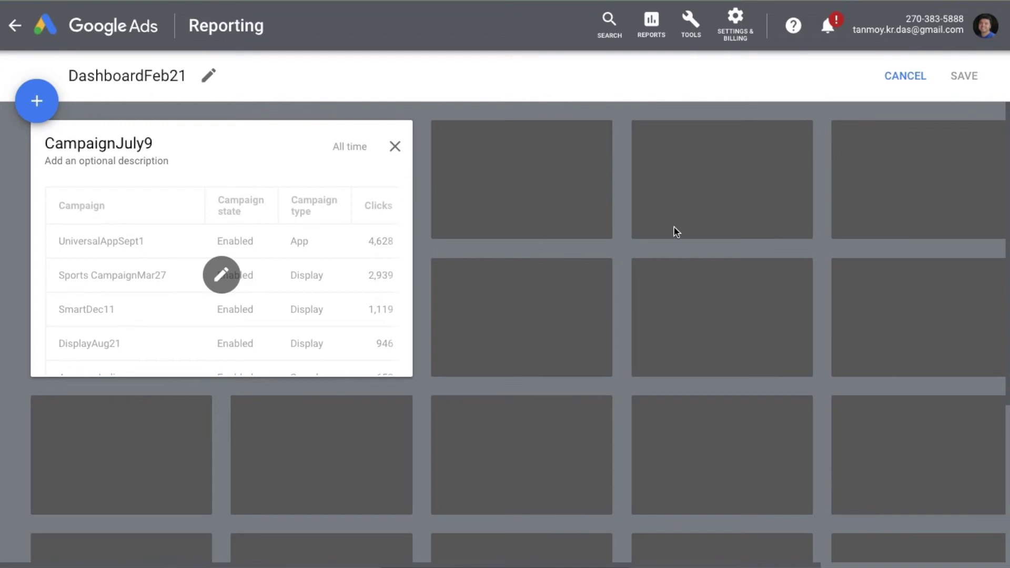
{"action": "left_click", "coordinate": [524, 189]}
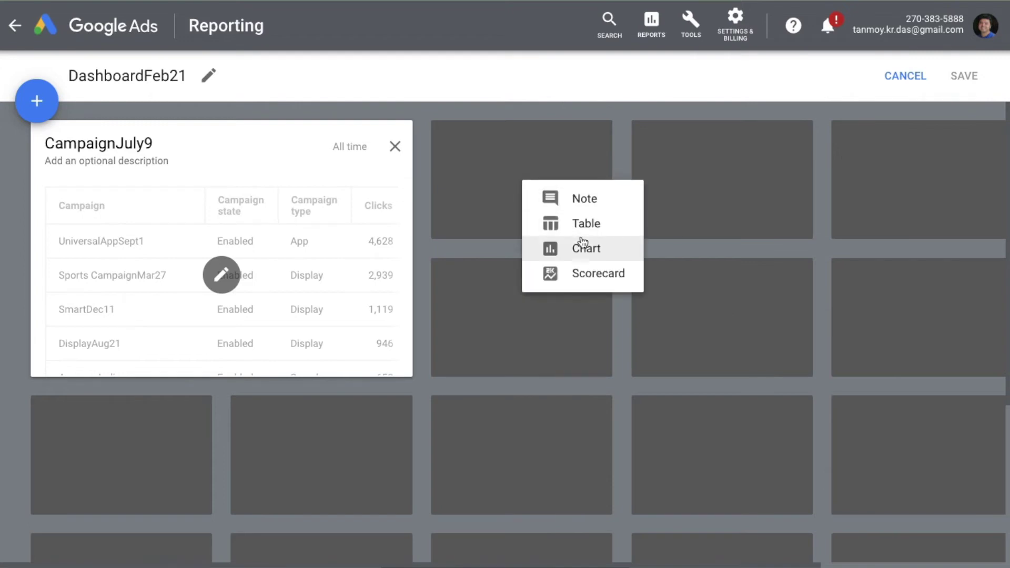
{"action": "left_click", "coordinate": [600, 249]}
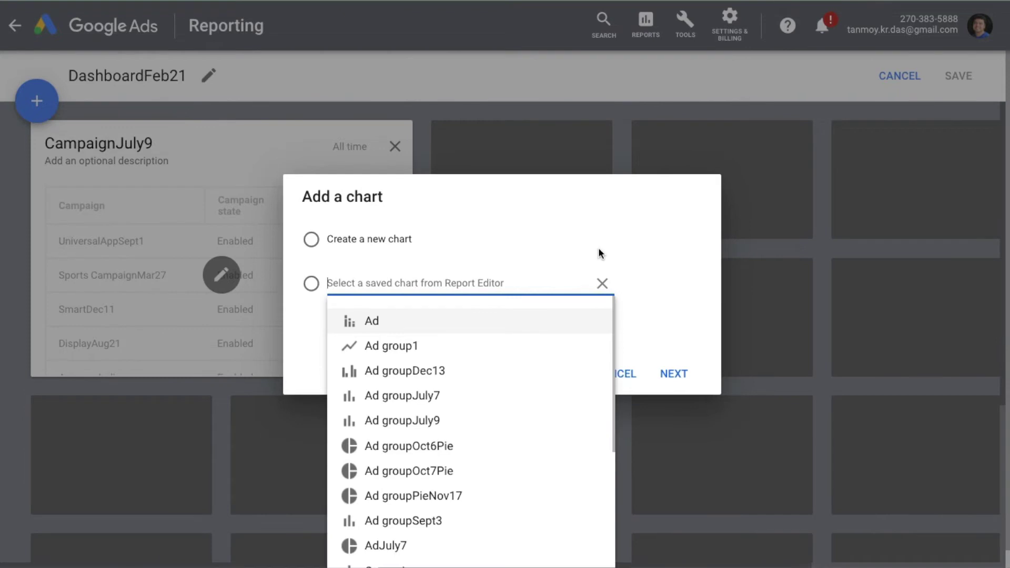
{"action": "type", "text": "feb"}
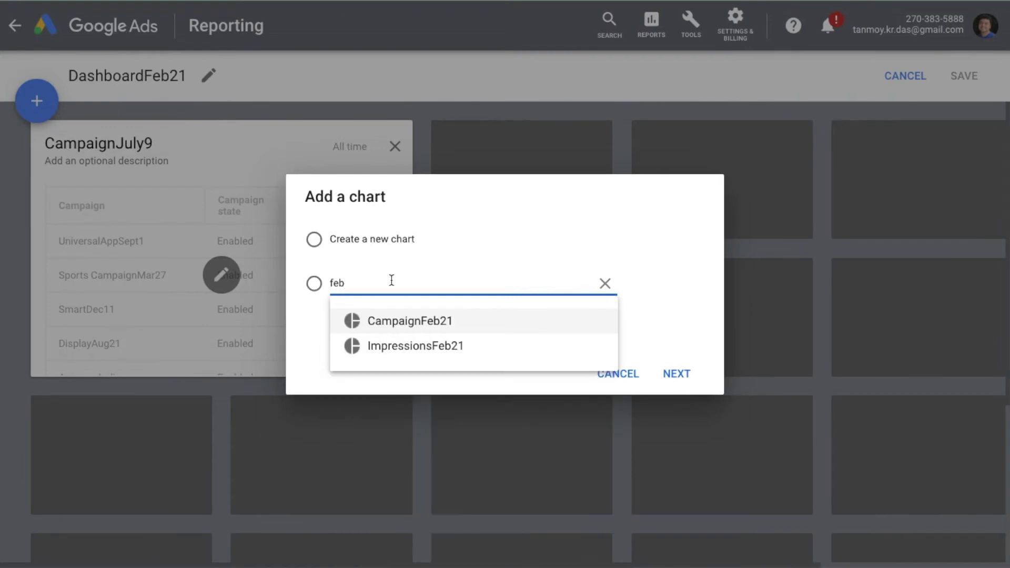
{"action": "left_click", "coordinate": [426, 347]}
{"action": "left_click", "coordinate": [677, 376]}
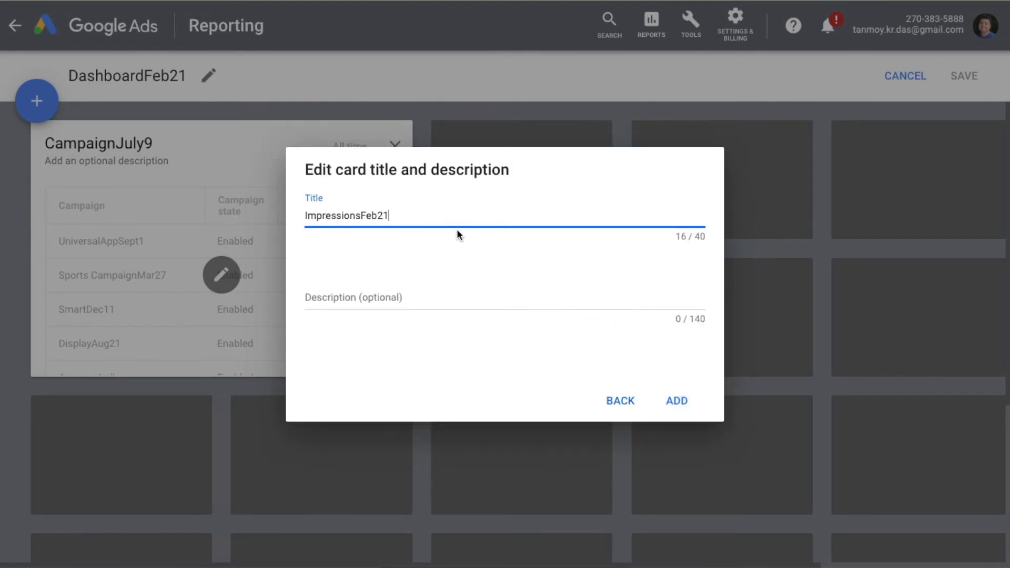
Title the new chart card Impressions Data and add it to the dashboard
{"action": "key", "text": "BackSpace"}
{"action": "key", "text": "BackSpace"}
{"action": "key", "text": "BackSpace"}
{"action": "key", "text": "BackSpace"}
{"action": "key", "text": "BackSpace"}
{"action": "type", "text": "Data"}
{"action": "left_click", "coordinate": [673, 400]}
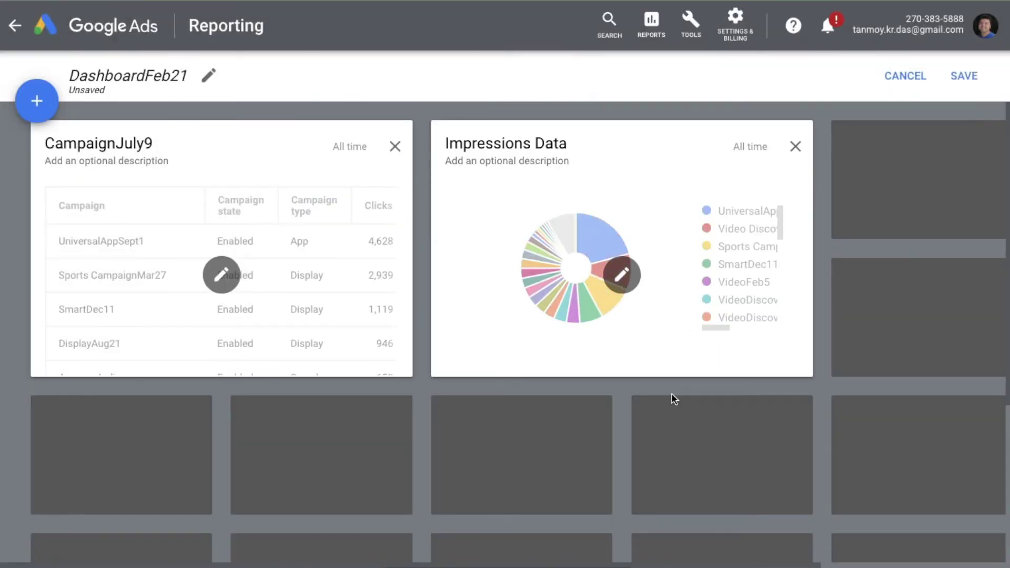
Save the dashboard and view the Impressions Data chart enlarged before returning to the dashboard
{"action": "left_click", "coordinate": [975, 82]}
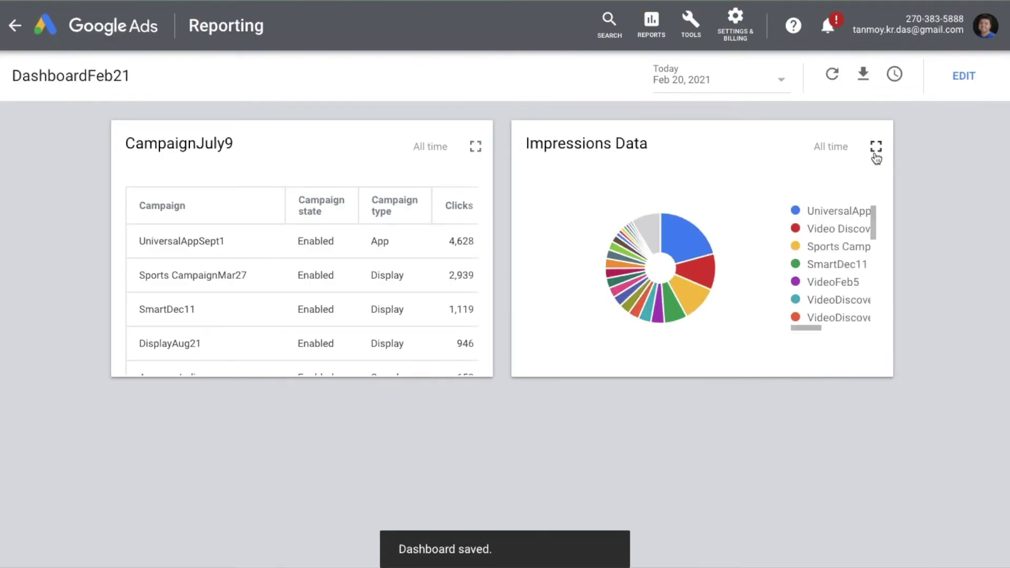
{"action": "left_click", "coordinate": [875, 152]}
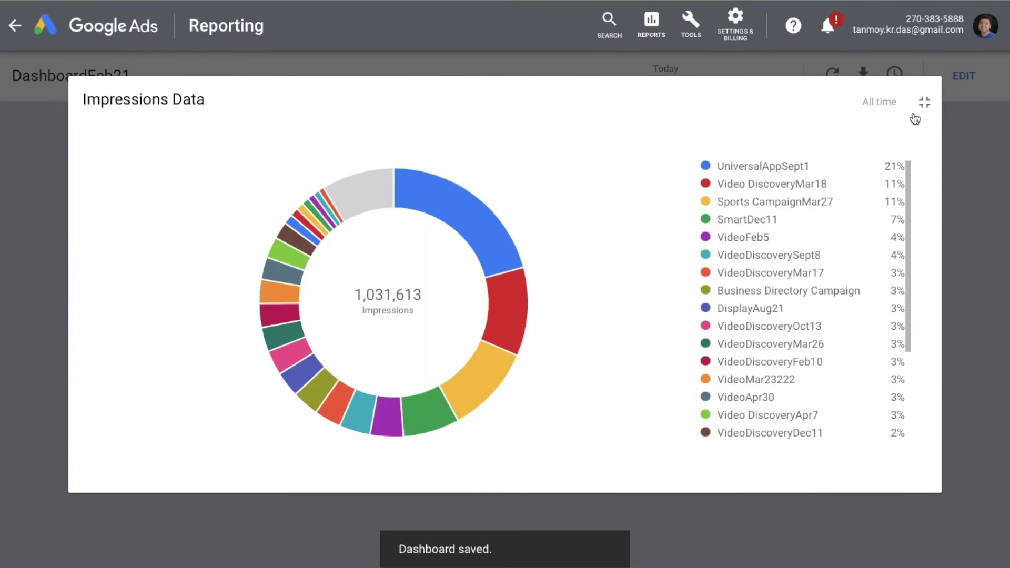
{"action": "left_click", "coordinate": [926, 103]}
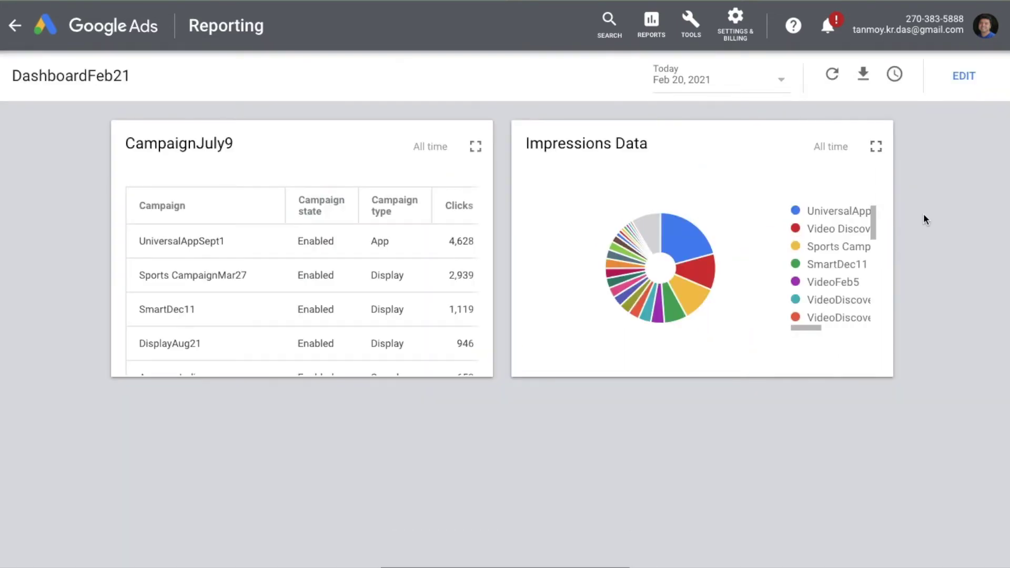
Edit the dashboard and start a scorecard below the CampaignJuly9 card, covering all time with Impressions, Clicks, CTR, Cost and Avg. CPC
{"action": "left_click", "coordinate": [964, 76]}
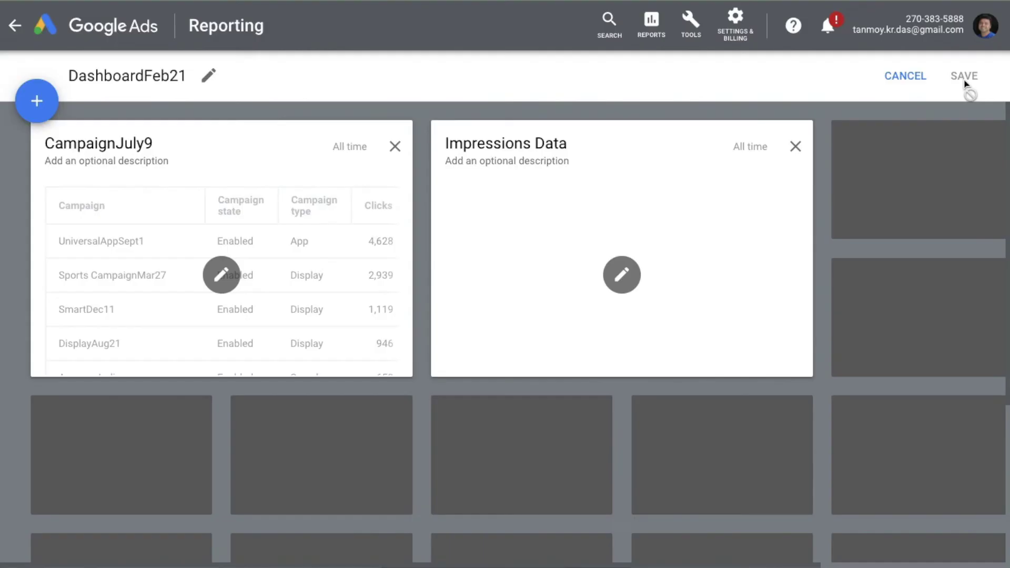
{"action": "scroll", "coordinate": [904, 358], "scroll_direction": "down", "scroll_amount": 1}
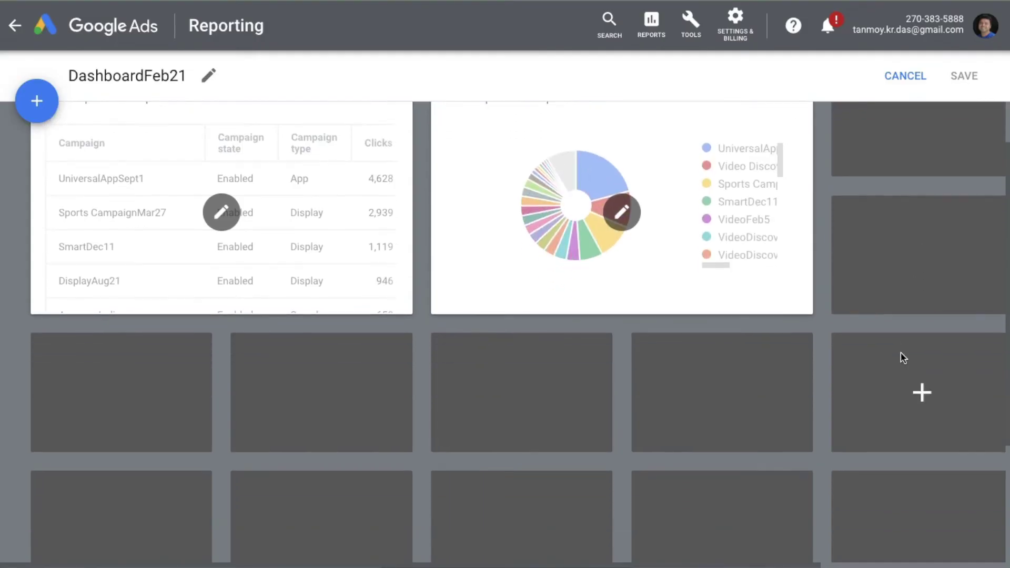
{"action": "left_click", "coordinate": [121, 391]}
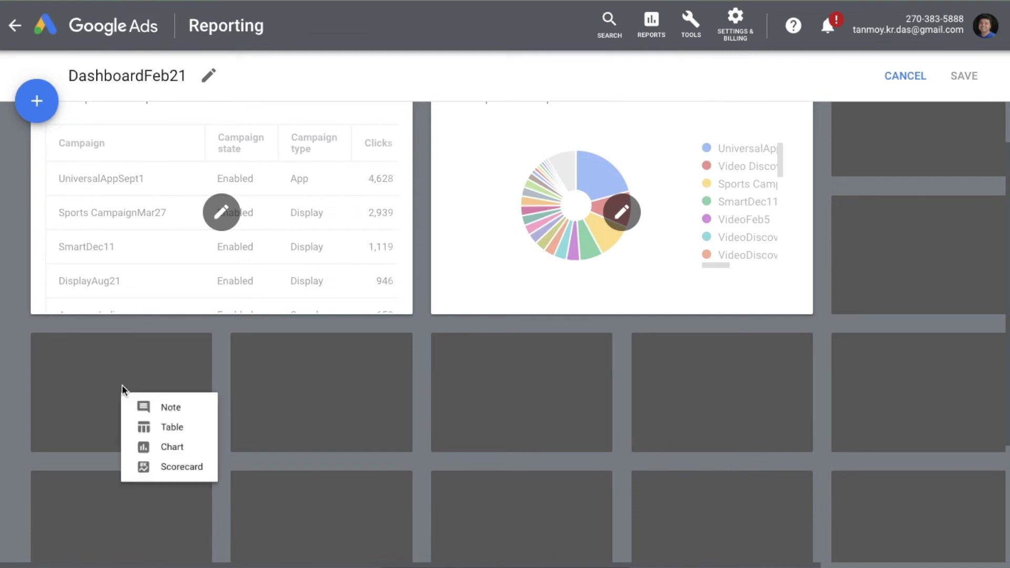
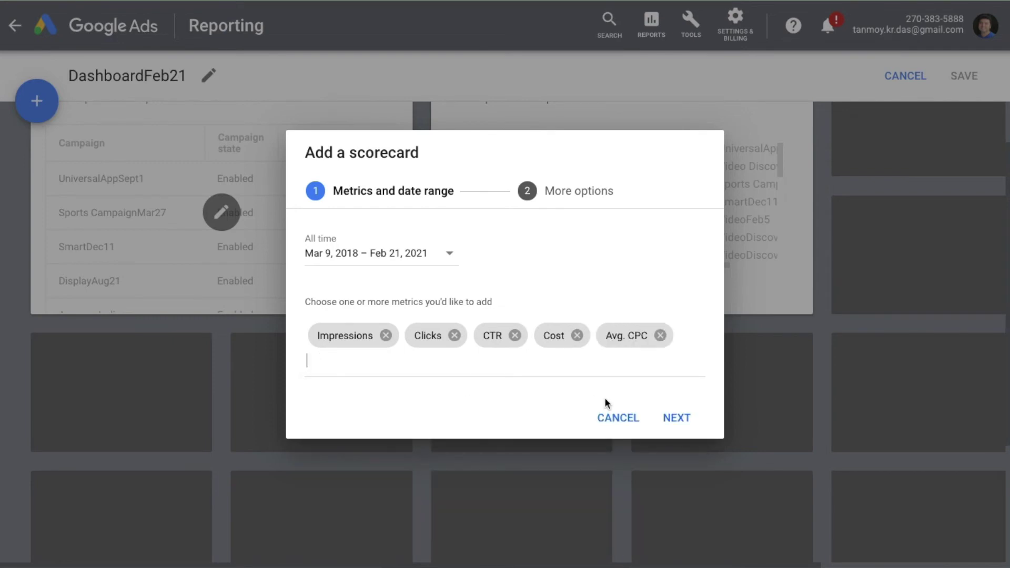
{"action": "left_click", "coordinate": [673, 419]}
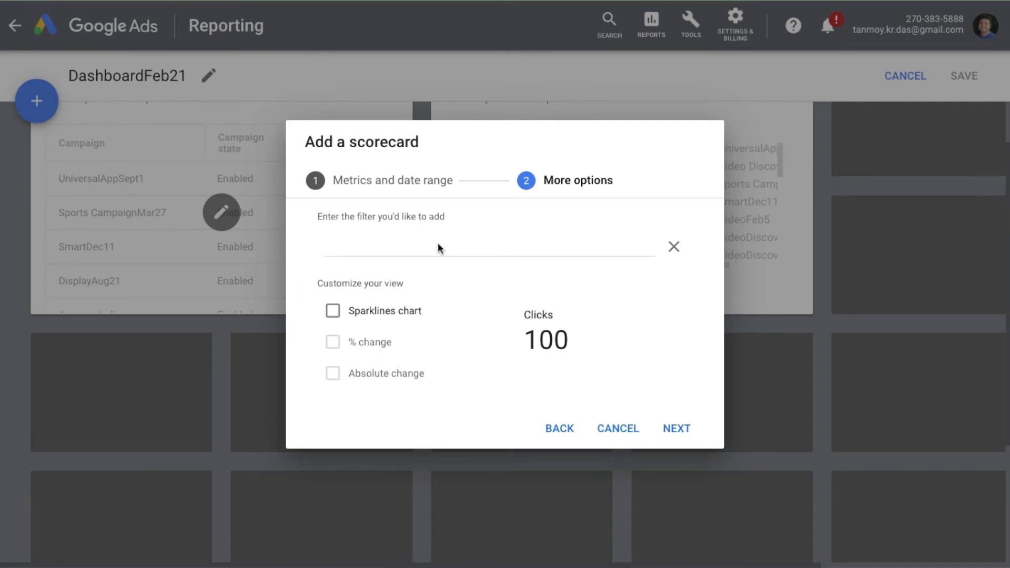
Filter the scorecard to campaign names containing feb and enable its sparklines chart
{"action": "left_click", "coordinate": [419, 245]}
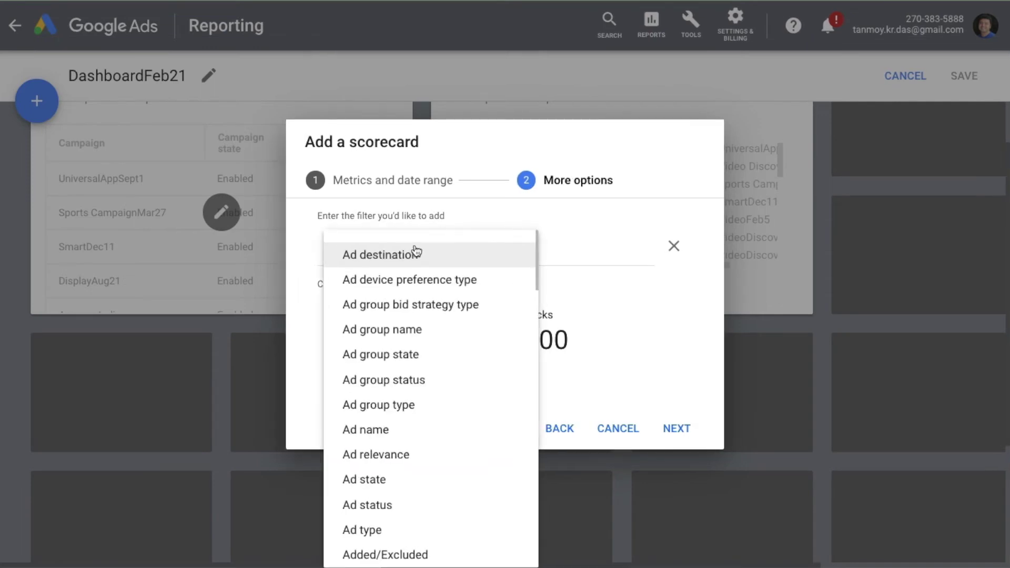
{"action": "scroll", "coordinate": [428, 453], "scroll_direction": "down", "scroll_amount": 5}
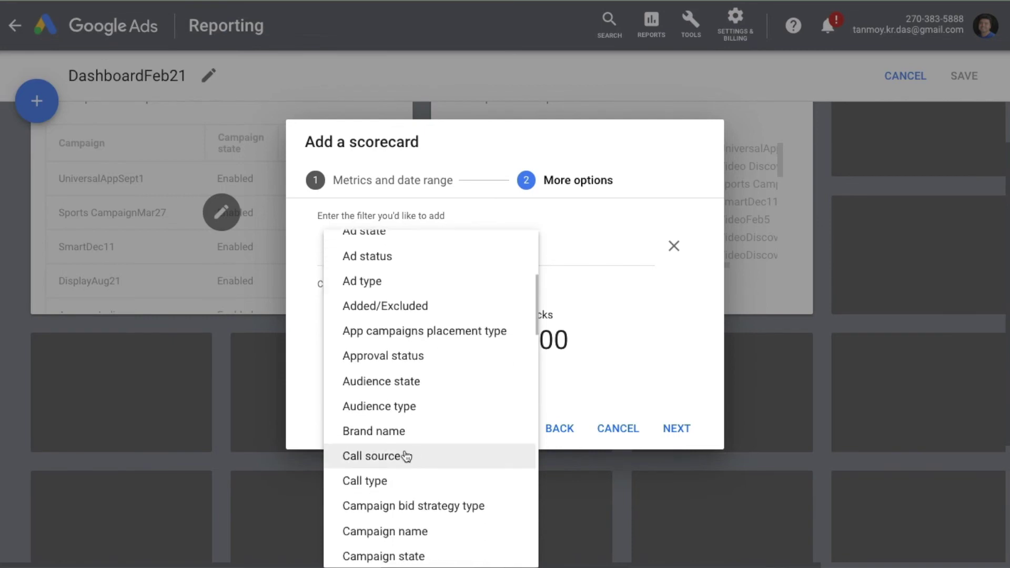
{"action": "scroll", "coordinate": [405, 490], "scroll_direction": "down", "scroll_amount": 3}
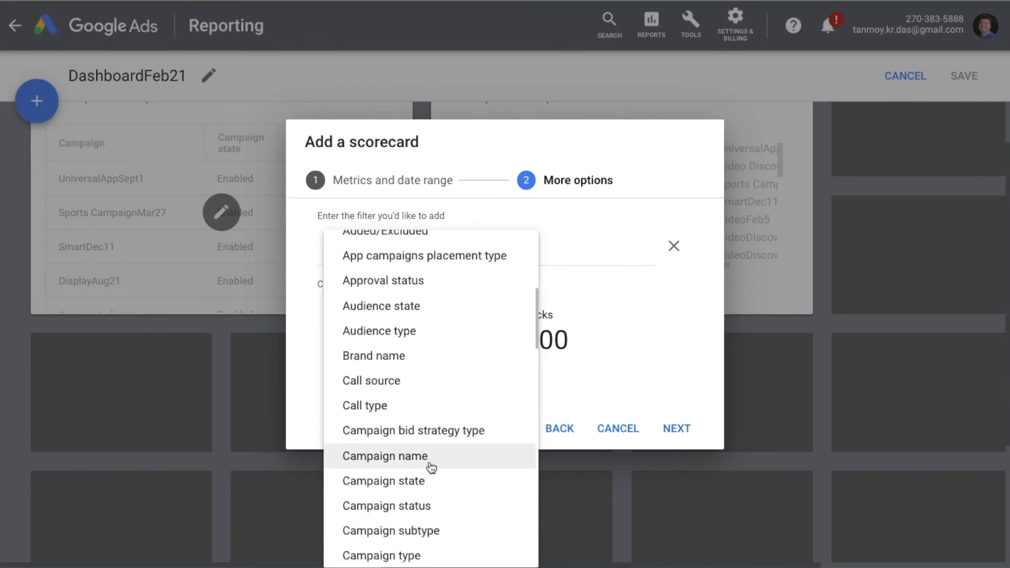
{"action": "left_click", "coordinate": [430, 464]}
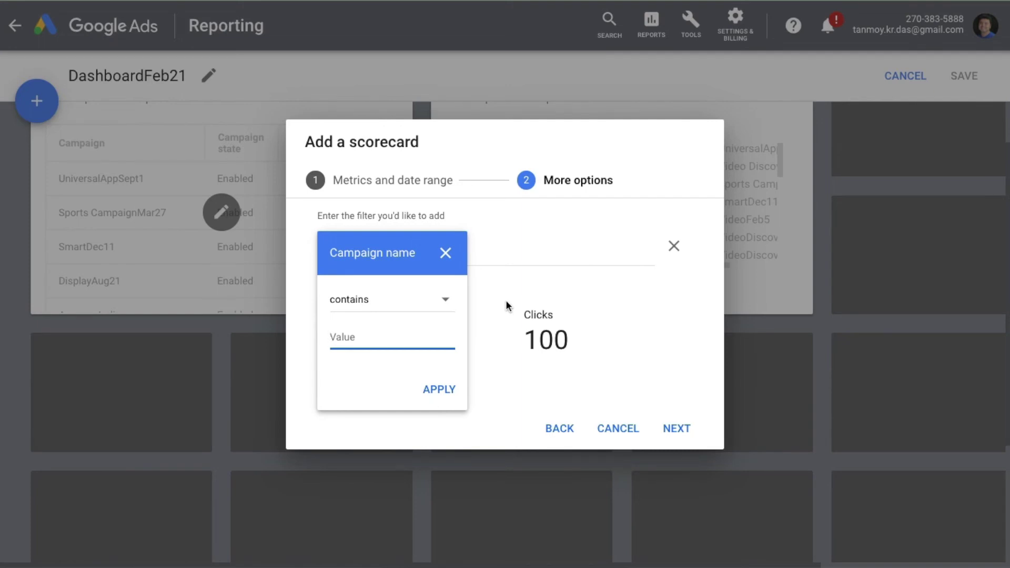
{"action": "type", "text": "feb"}
{"action": "left_click", "coordinate": [441, 390]}
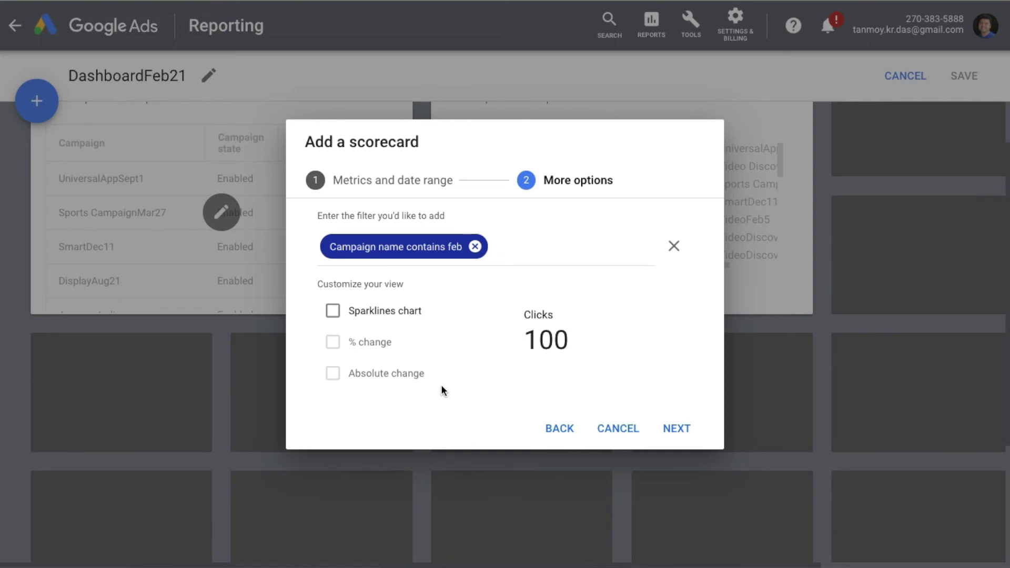
{"action": "left_click", "coordinate": [333, 311]}
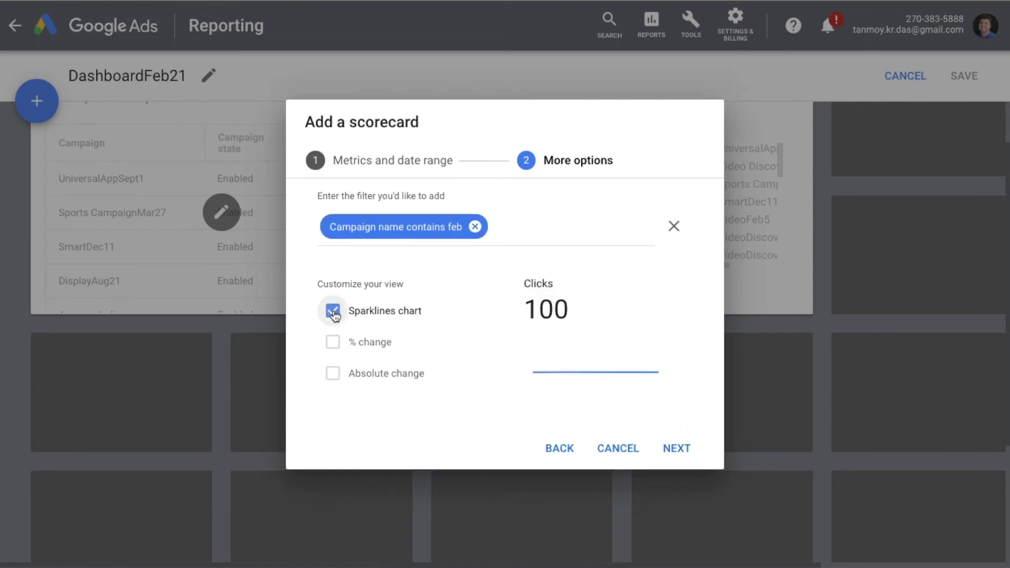
Title the scorecard Account Performance Data and add it to the dashboard
{"action": "left_click", "coordinate": [674, 450]}
{"action": "key", "text": "BackSpace"}
{"action": "key", "text": "BackSpace"}
{"action": "key", "text": "BackSpace"}
{"action": "key", "text": "BackSpace"}
{"action": "key", "text": "BackSpace"}
{"action": "key", "text": "BackSpace"}
{"action": "key", "text": "BackSpace"}
{"action": "key", "text": "BackSpace"}
{"action": "key", "text": "BackSpace"}
{"action": "key", "text": "BackSpace"}
{"action": "key", "text": "BackSpace"}
{"action": "key", "text": "BackSpace"}
{"action": "key", "text": "BackSpace"}
{"action": "key", "text": "BackSpace"}
{"action": "key", "text": "BackSpace"}
{"action": "key", "text": "BackSpace"}
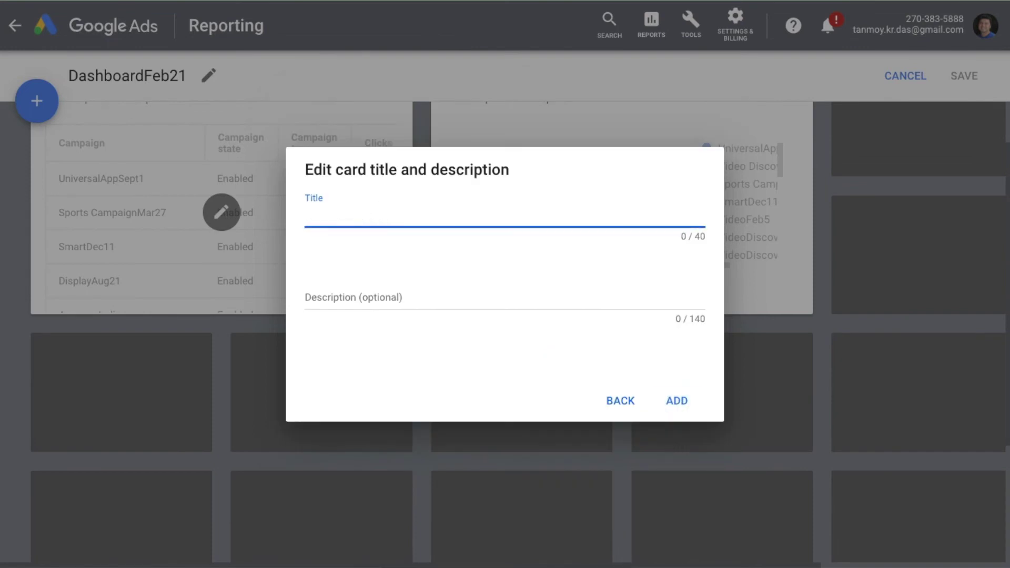
{"action": "type", "text": "Account PErforman"}
{"action": "key", "text": "BackSpace"}
{"action": "key", "text": "BackSpace"}
{"action": "key", "text": "BackSpace"}
{"action": "key", "text": "BackSpace"}
{"action": "key", "text": "BackSpace"}
{"action": "key", "text": "BackSpace"}
{"action": "key", "text": "BackSpace"}
{"action": "key", "text": "BackSpace"}
{"action": "type", "text": "erformance "}
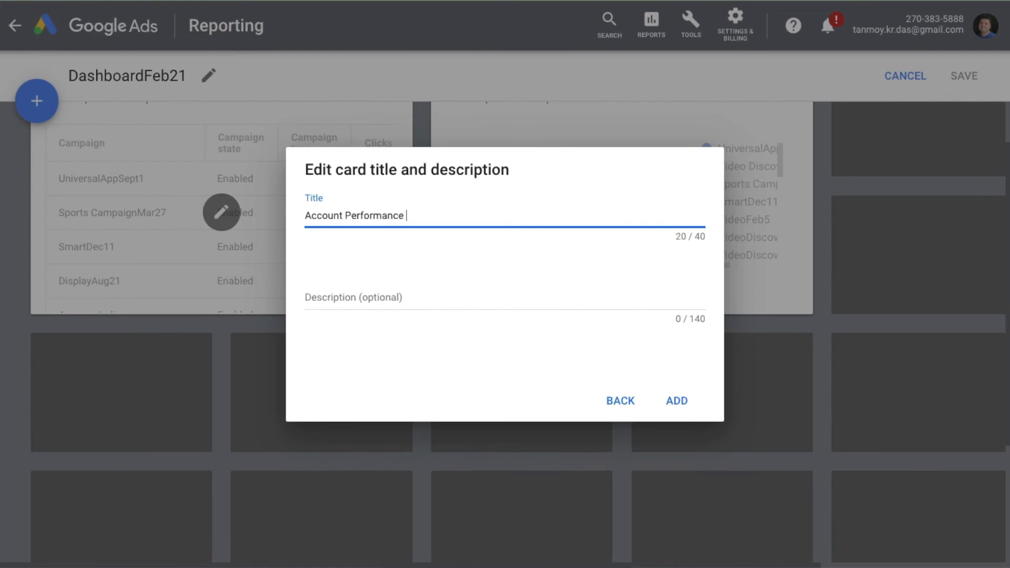
{"action": "type", "text": "Data"}
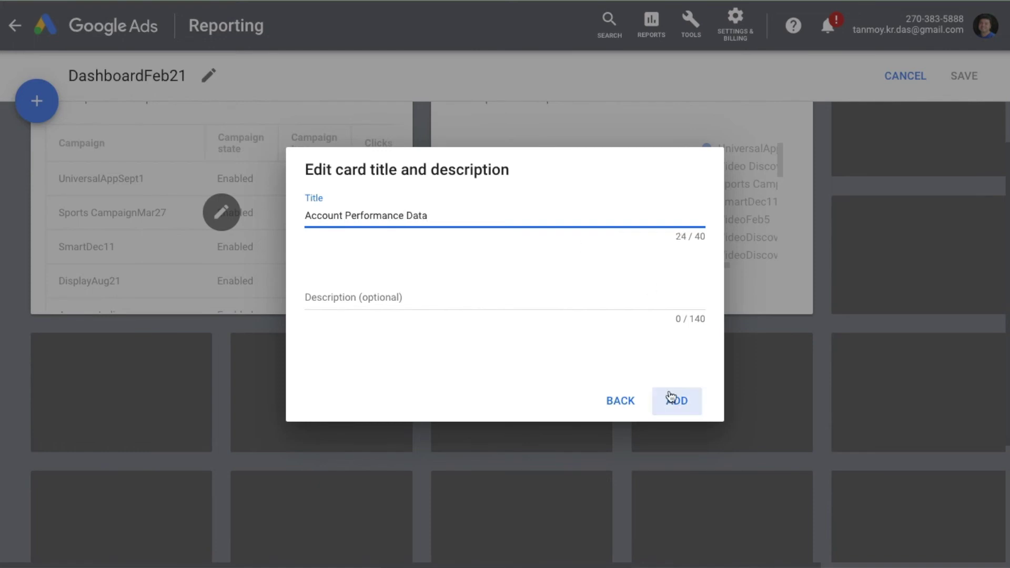
{"action": "left_click", "coordinate": [677, 416]}
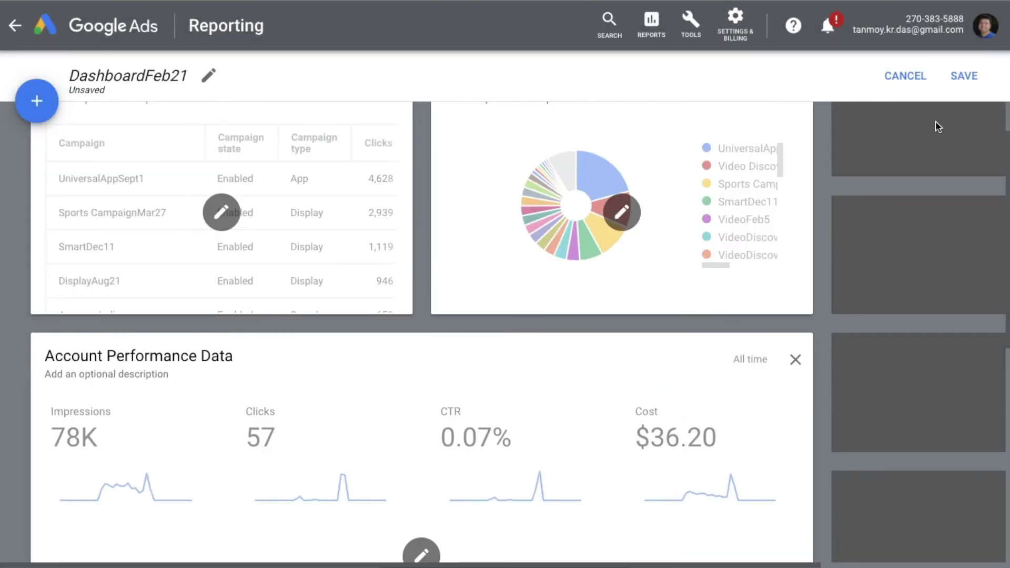
Save the dashboard and review the whole Account Performance Data scorecard
{"action": "left_click", "coordinate": [975, 79]}
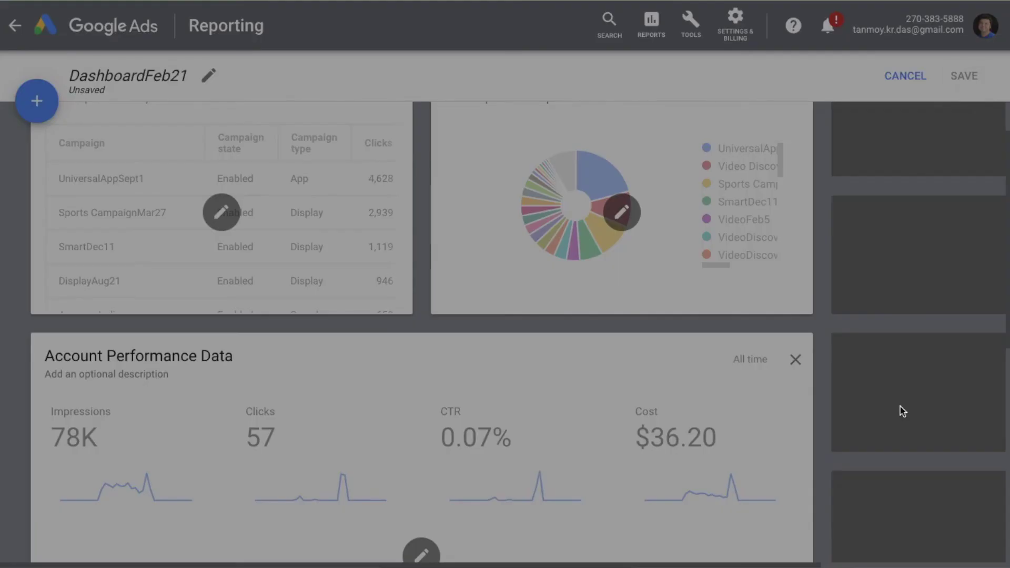
{"action": "scroll", "coordinate": [903, 411], "scroll_direction": "down", "scroll_amount": 3}
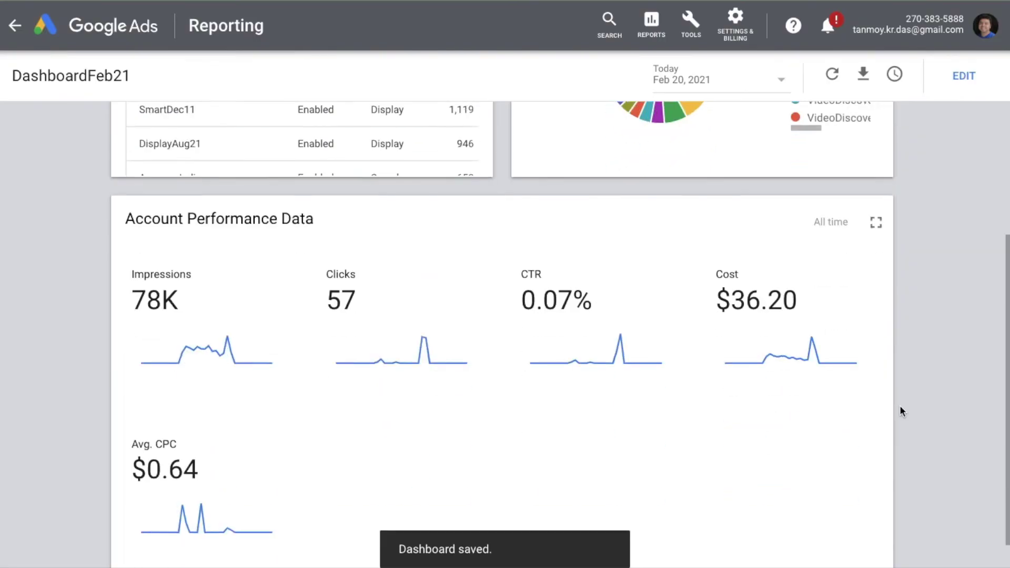
{"action": "scroll", "coordinate": [903, 411], "scroll_direction": "down", "scroll_amount": 1}
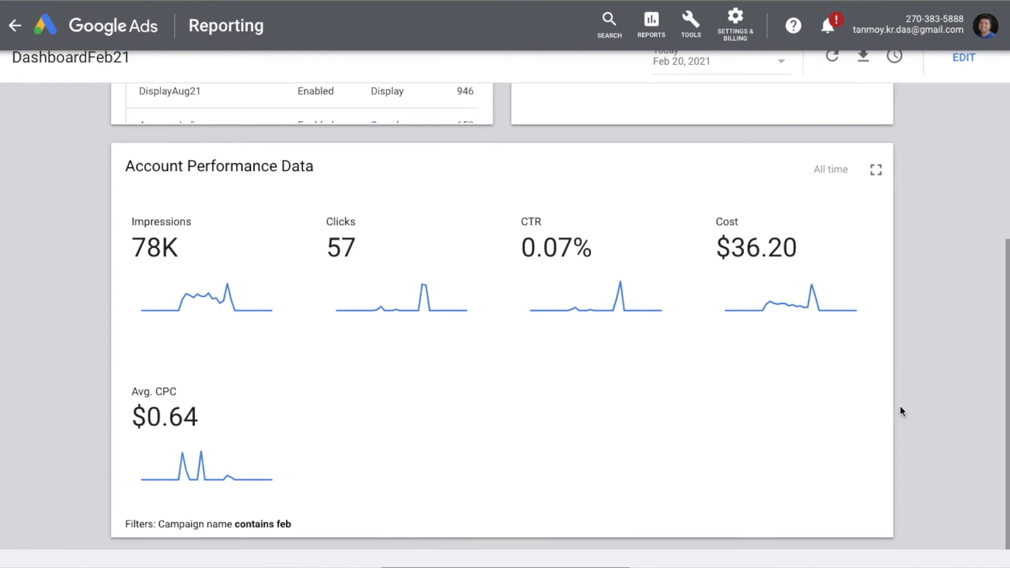
{"action": "scroll", "coordinate": [901, 408], "scroll_direction": "up", "scroll_amount": 5}
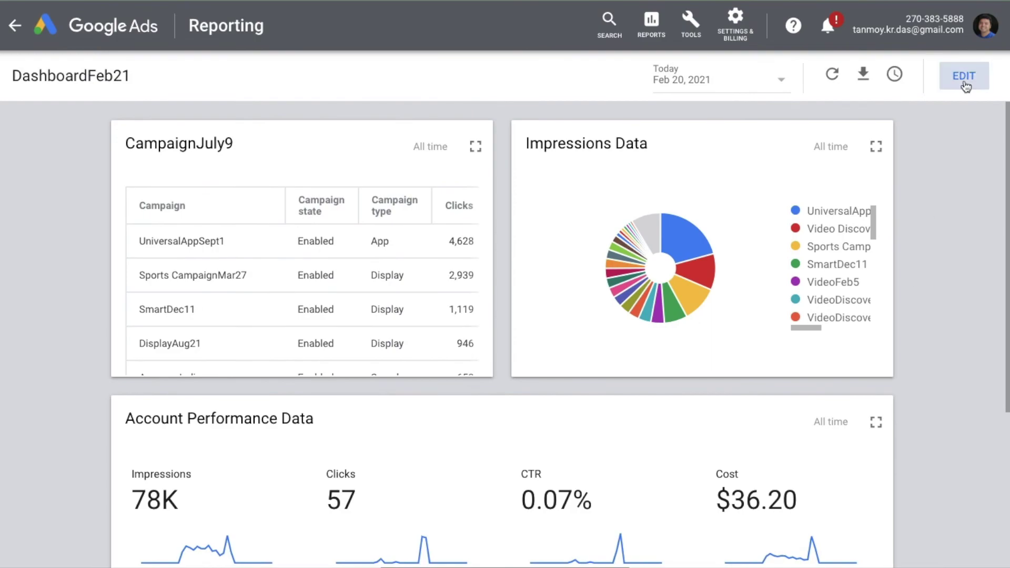
Edit the dashboard and start another scorecard below Account Performance Data with its date range set to All time
{"action": "left_click", "coordinate": [965, 79]}
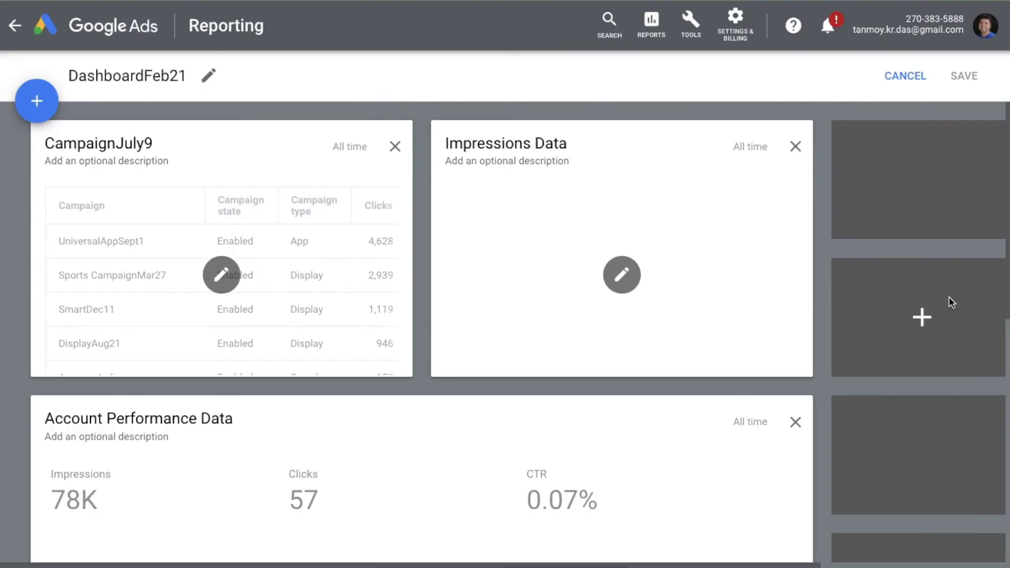
{"action": "scroll", "coordinate": [953, 302], "scroll_direction": "down", "scroll_amount": 10}
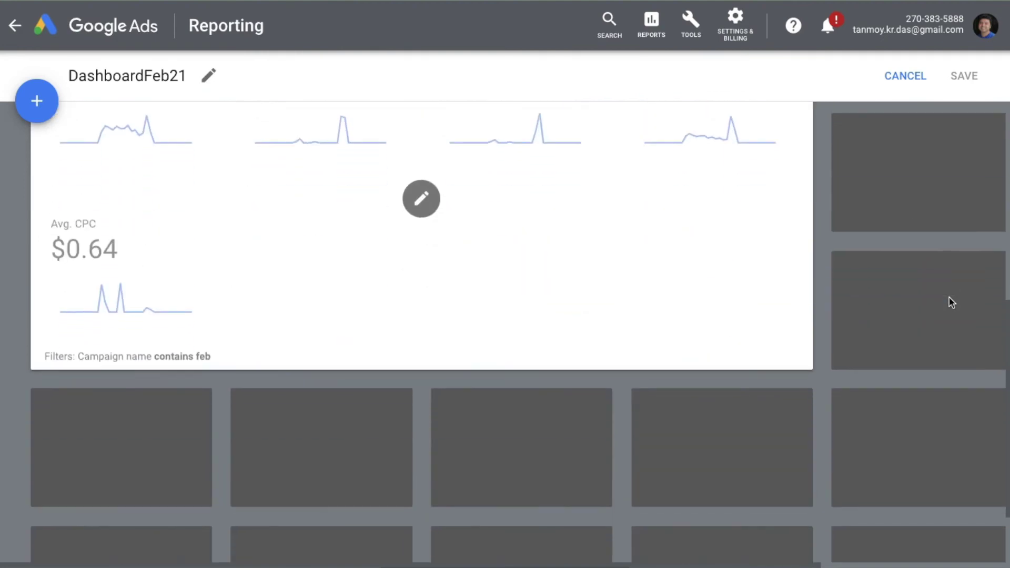
{"action": "left_click", "coordinate": [128, 389]}
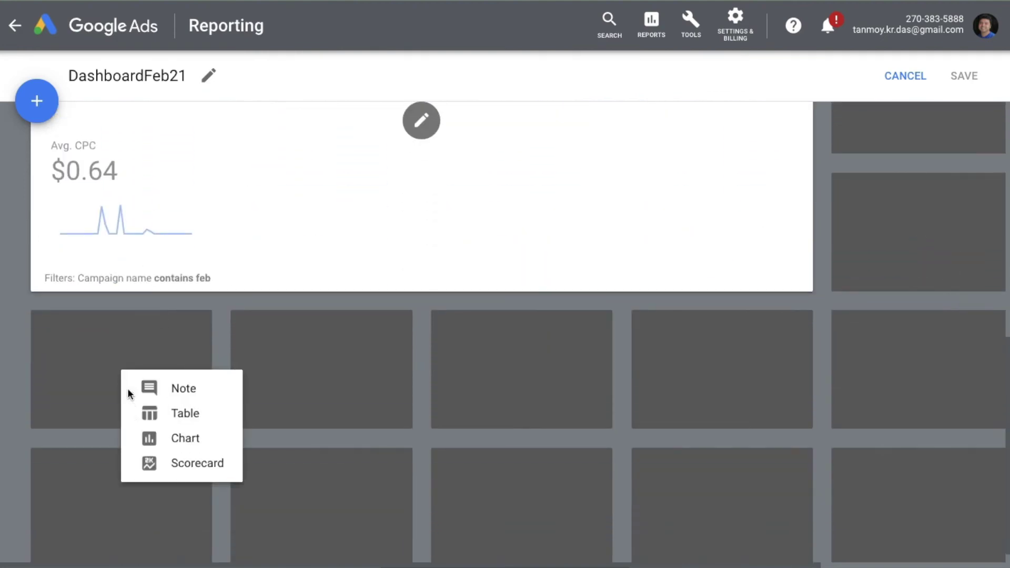
{"action": "left_click", "coordinate": [197, 477]}
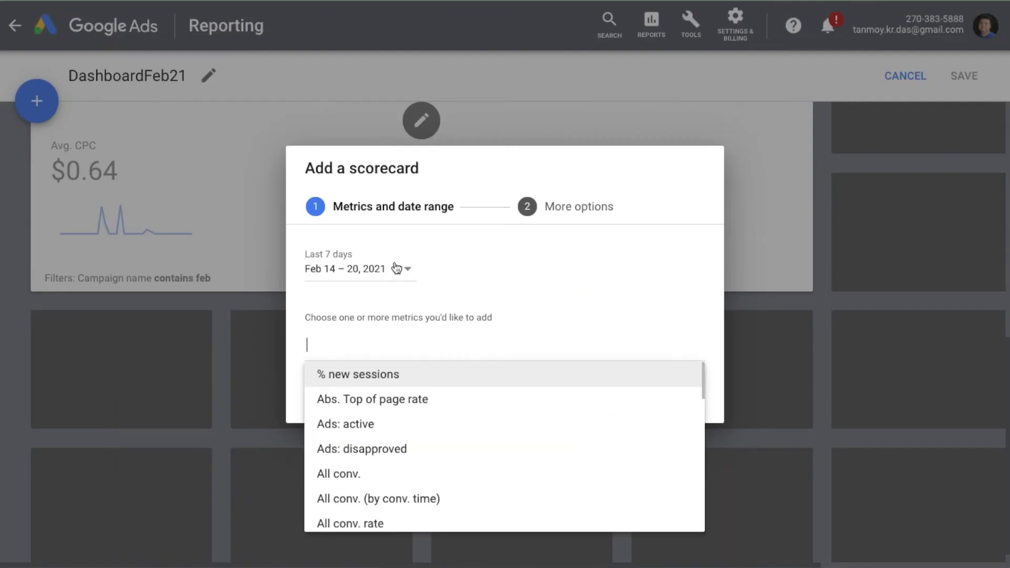
{"action": "left_click", "coordinate": [370, 276]}
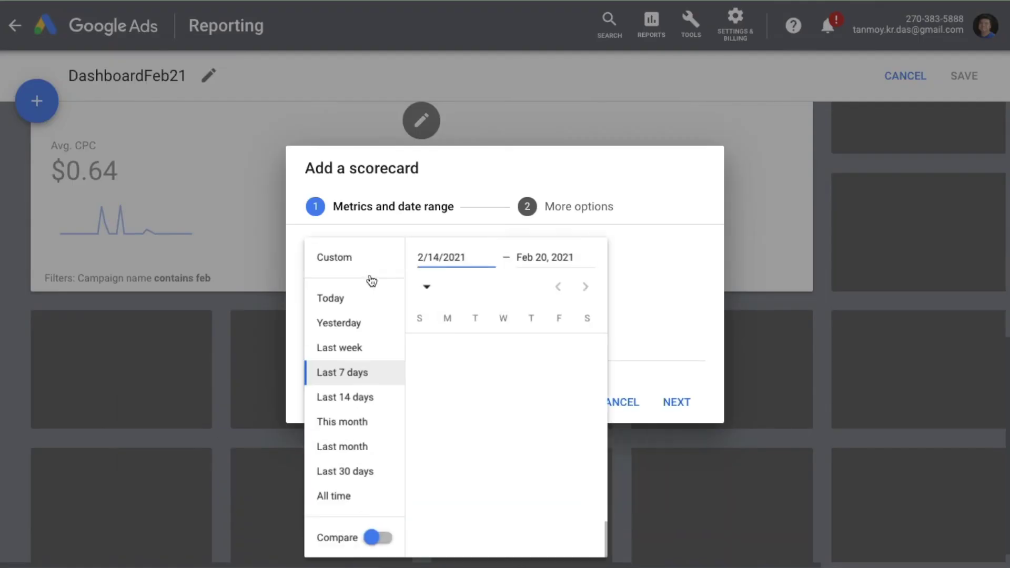
{"action": "left_click", "coordinate": [336, 500]}
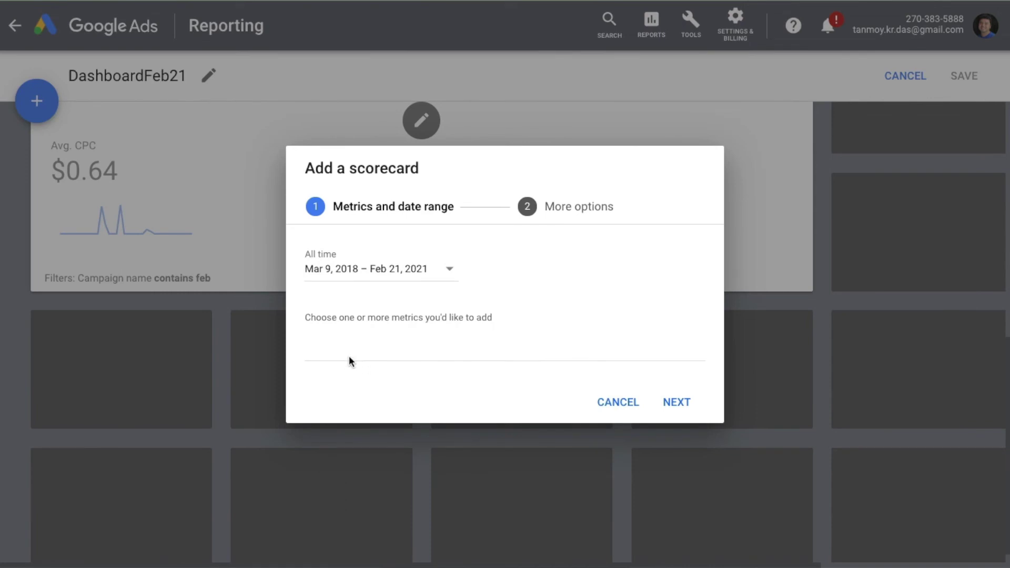
Add the metrics Conversions, All conv. and Cost / conv. to the new scorecard
{"action": "left_click", "coordinate": [356, 340]}
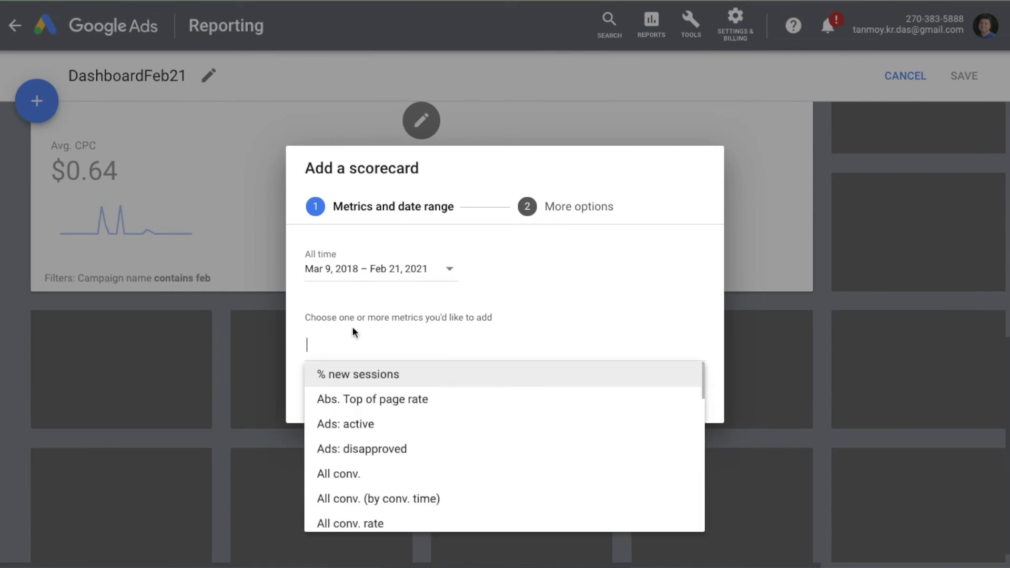
{"action": "type", "text": "conver"}
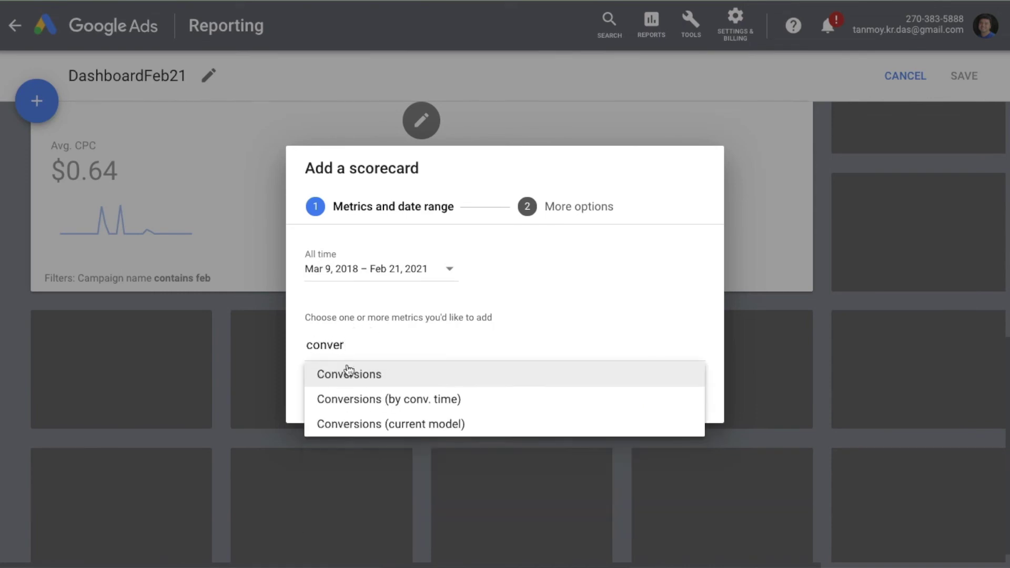
{"action": "left_click", "coordinate": [350, 375]}
{"action": "type", "text": "all"}
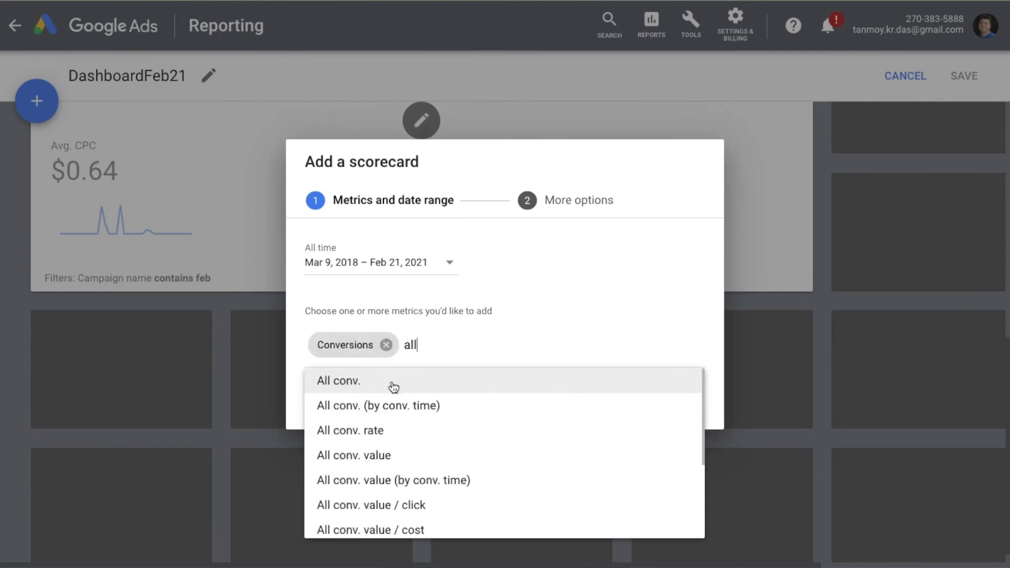
{"action": "left_click", "coordinate": [394, 387]}
{"action": "type", "text": "c"}
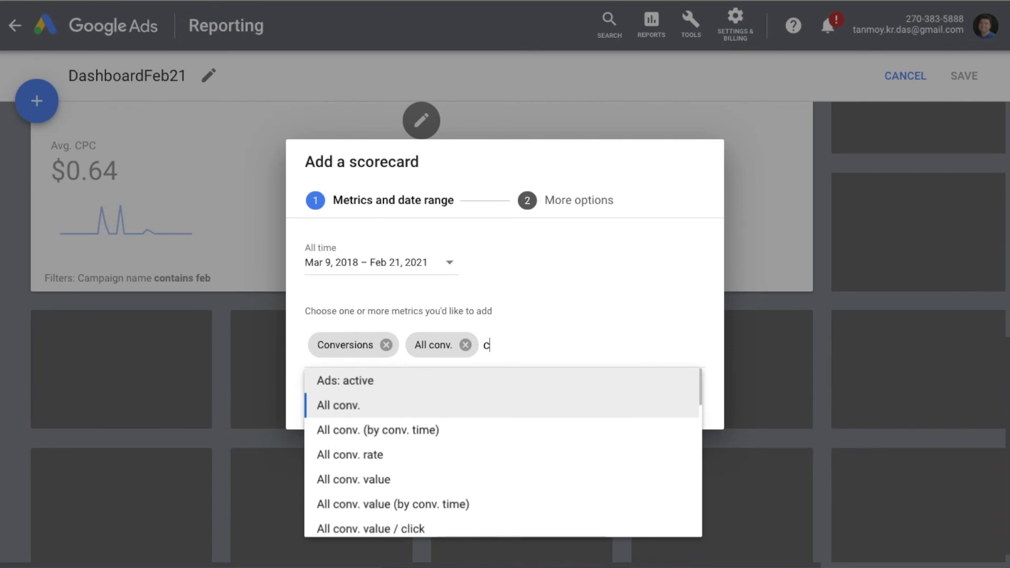
{"action": "type", "text": "ost"}
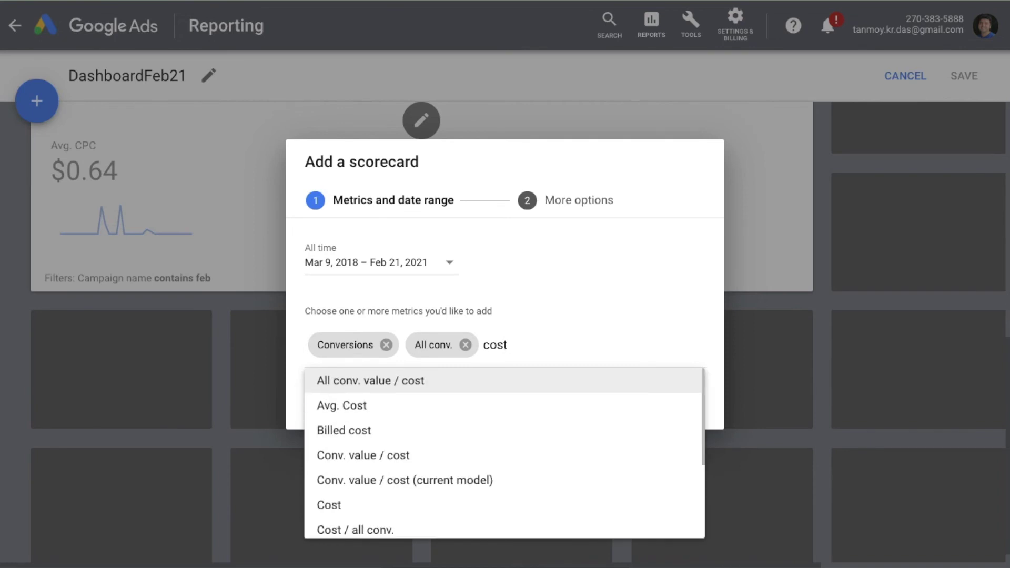
{"action": "scroll", "coordinate": [421, 438], "scroll_direction": "down", "scroll_amount": 3}
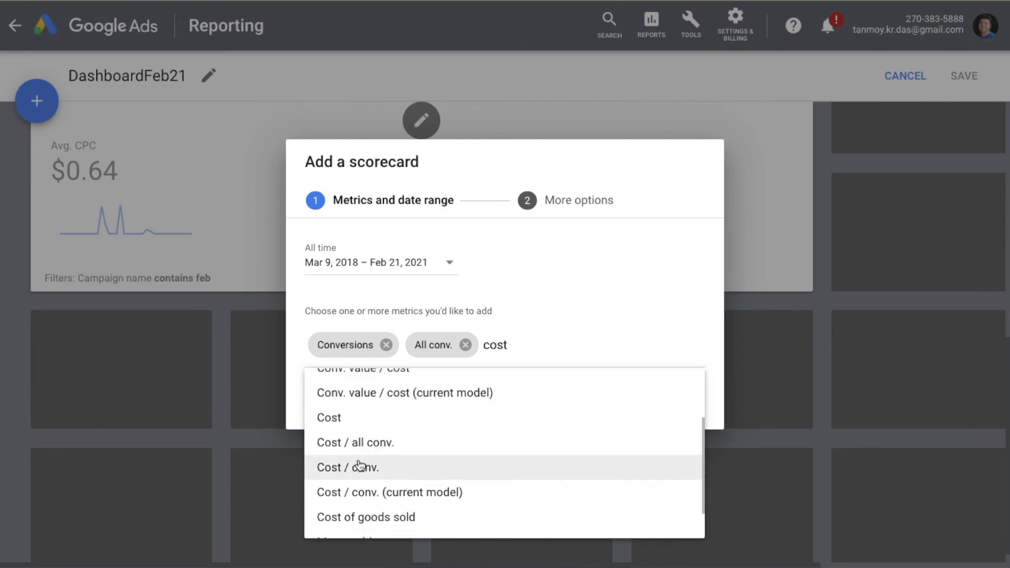
{"action": "left_click", "coordinate": [360, 467]}
Add the metrics Conv. value, Conv. value / cost and Conv. rate to the new scorecard
{"action": "type", "text": "conv"}
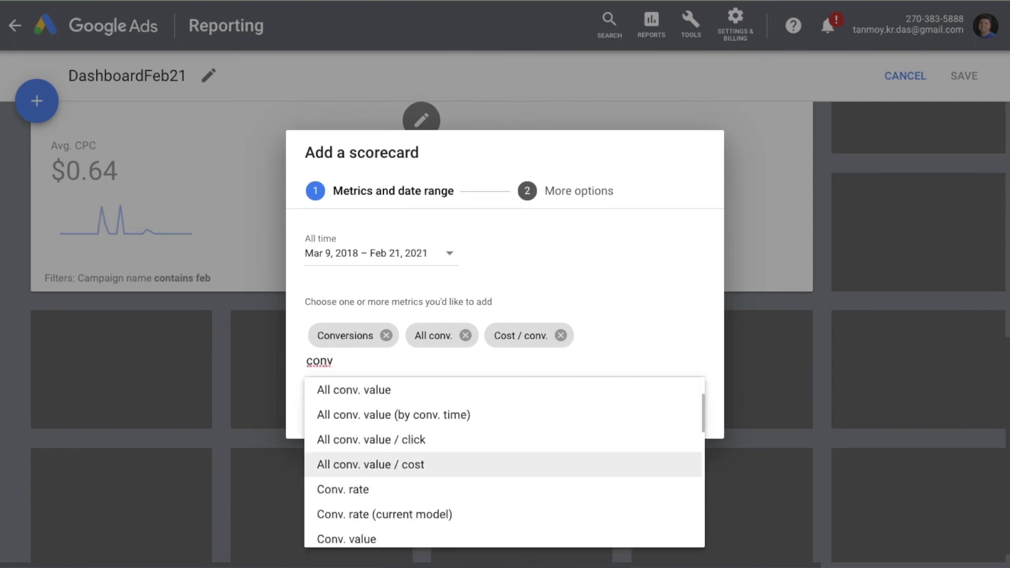
{"action": "scroll", "coordinate": [392, 502], "scroll_direction": "down", "scroll_amount": 1}
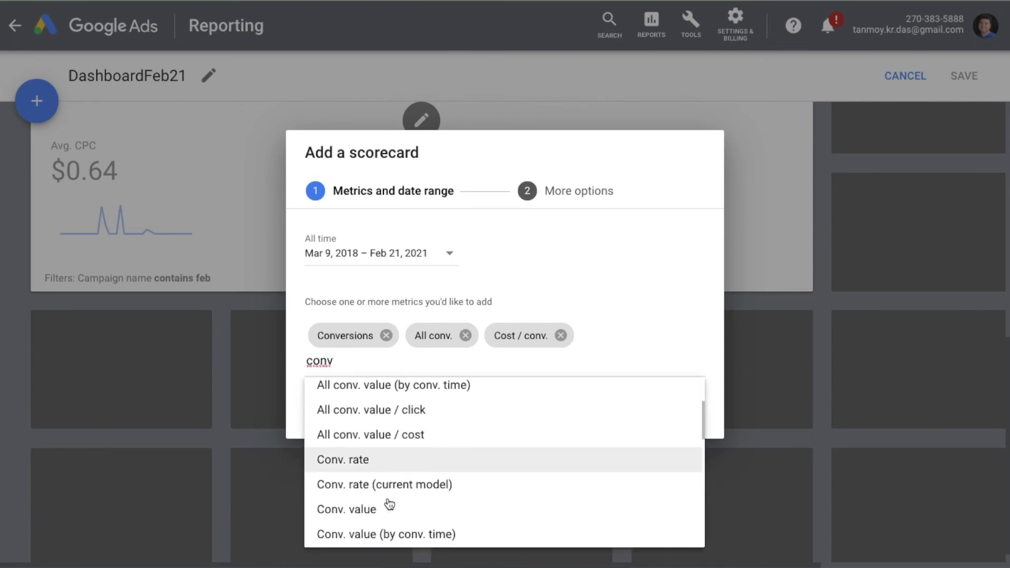
{"action": "left_click", "coordinate": [392, 508]}
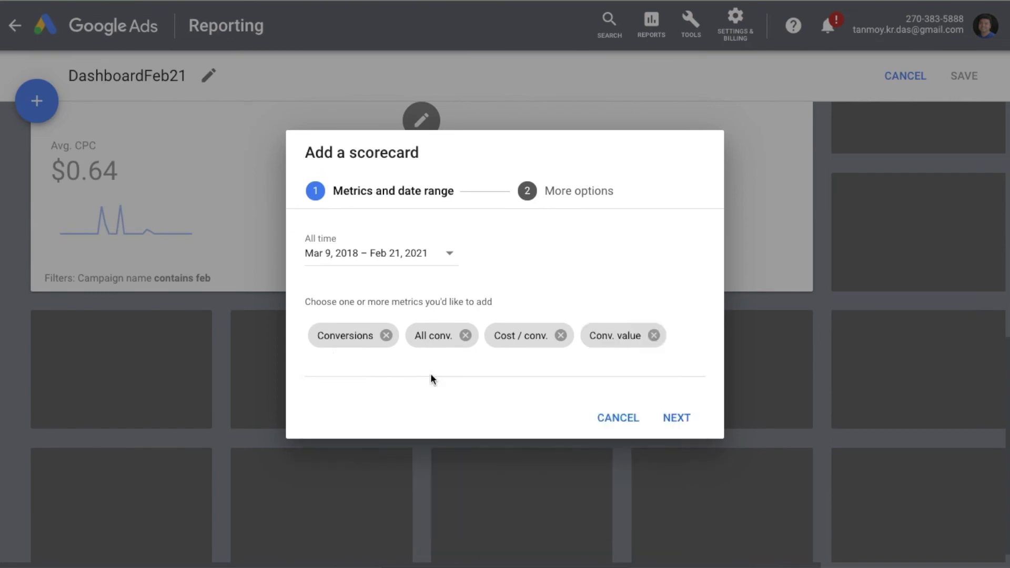
{"action": "type", "text": "conv."}
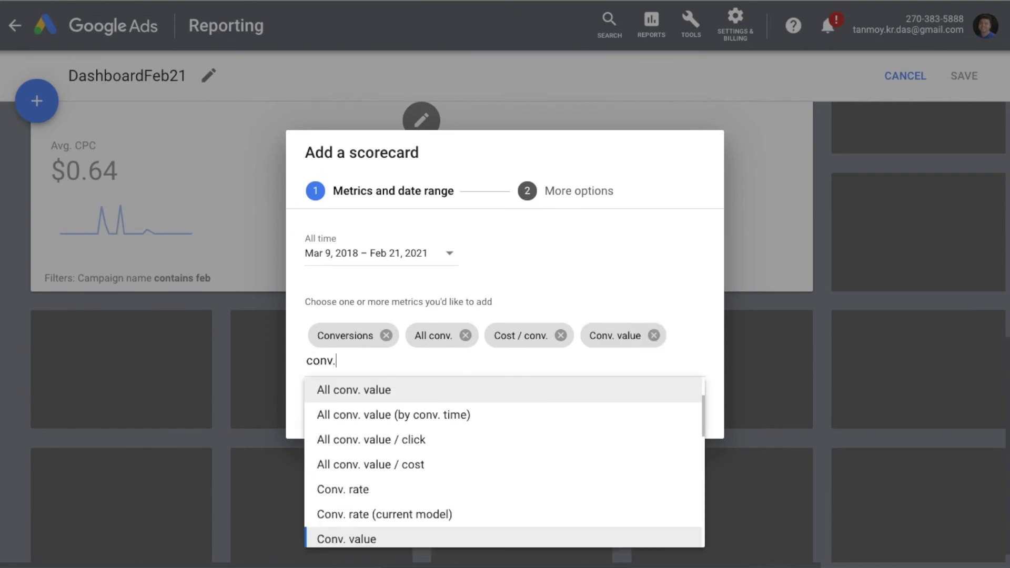
{"action": "type", "text": "value/"}
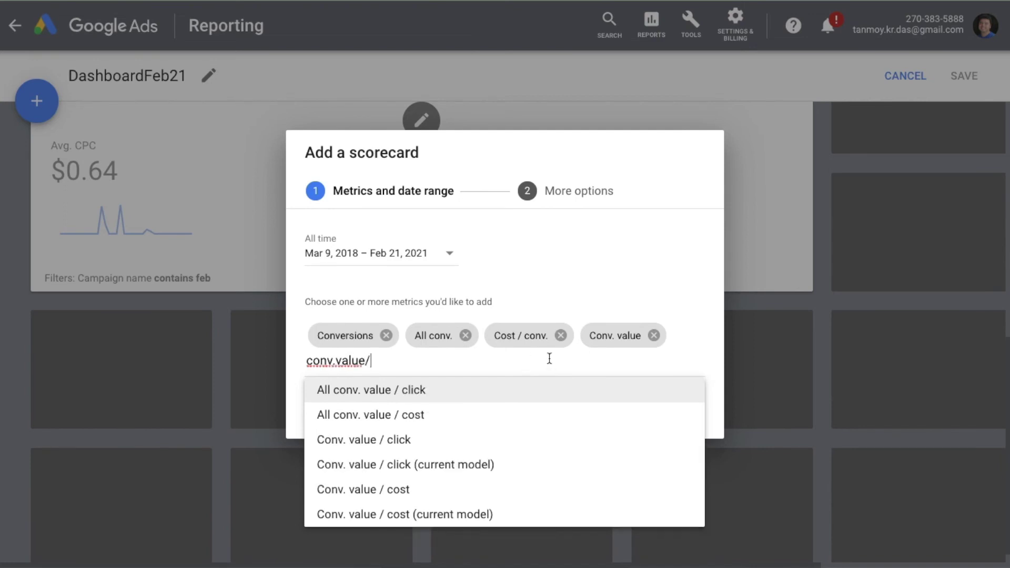
{"action": "left_click", "coordinate": [389, 488]}
{"action": "key", "text": "Escape"}
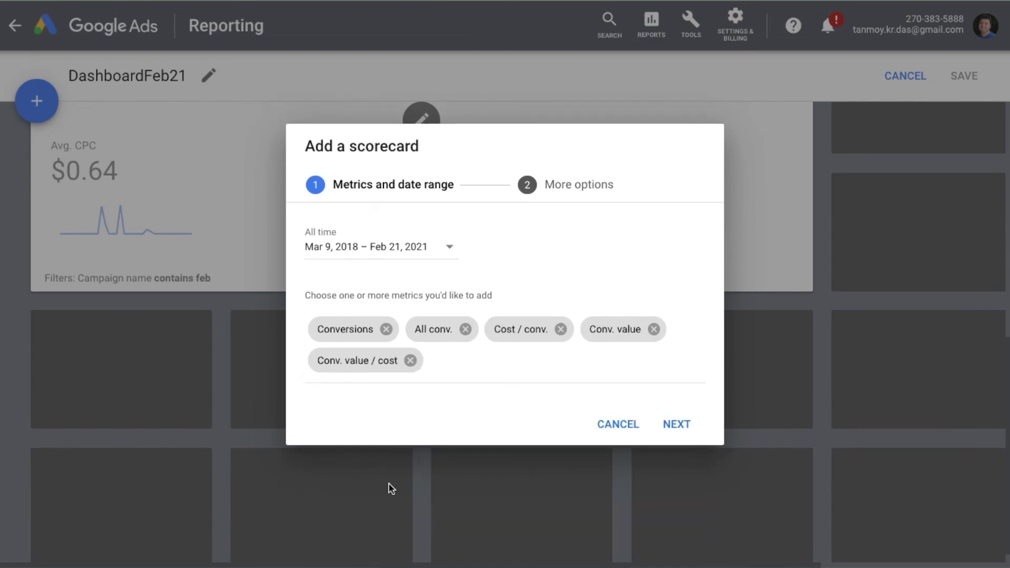
{"action": "type", "text": "co"}
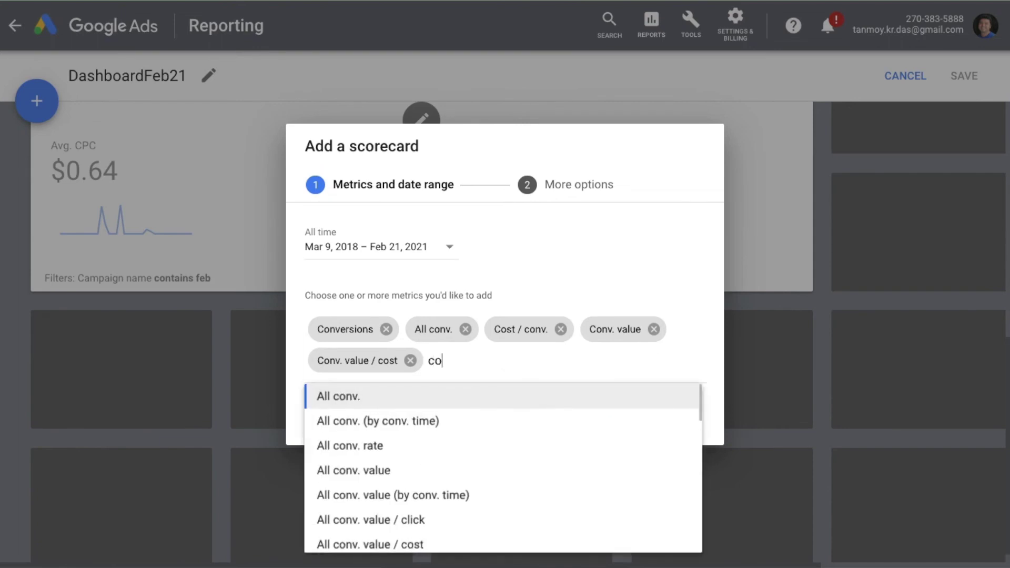
{"action": "type", "text": "nv.ra"}
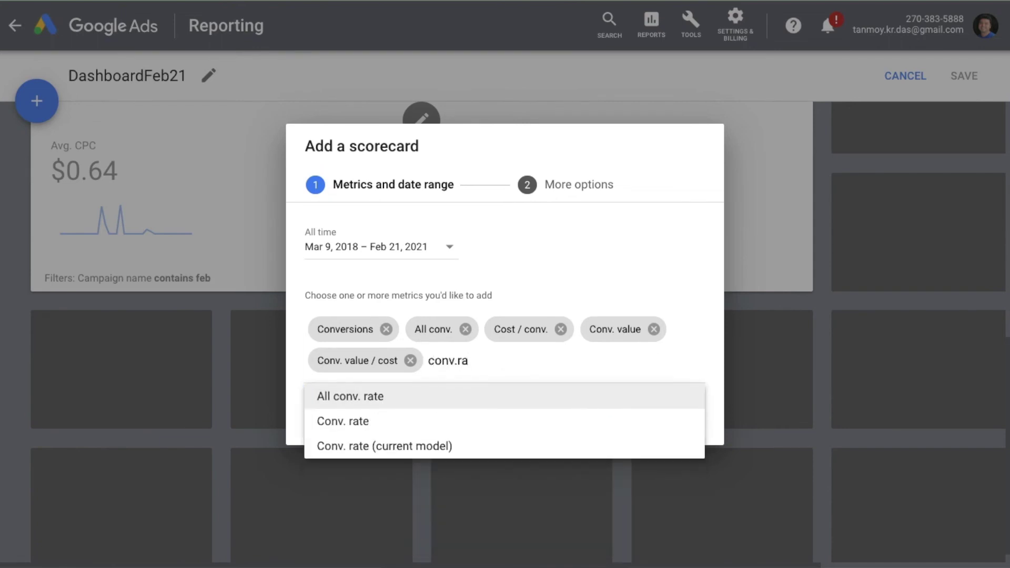
{"action": "left_click", "coordinate": [417, 434]}
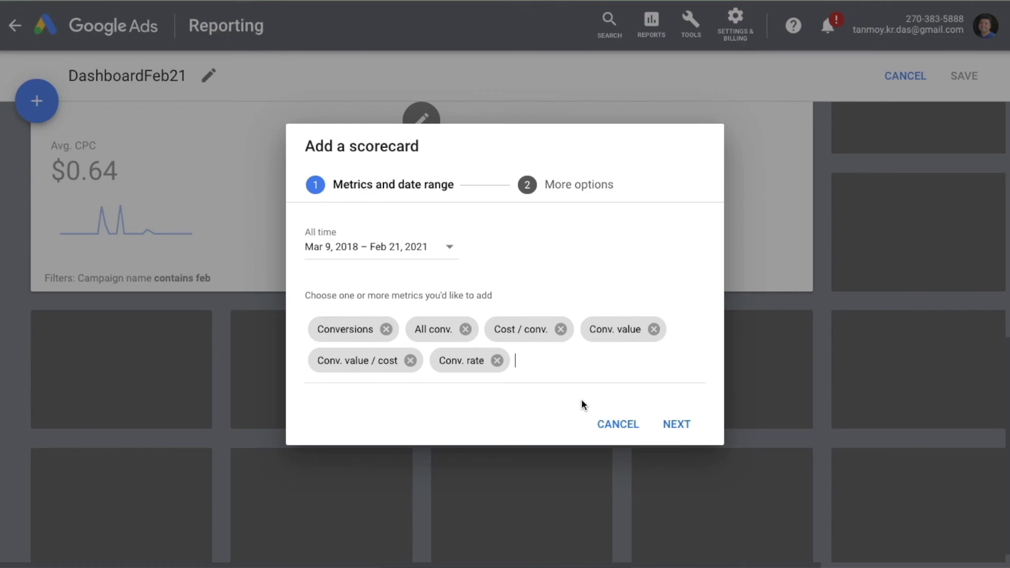
Enable the sparklines chart for the scorecard and add it to the dashboard with the title Conversions Data
{"action": "left_click", "coordinate": [684, 423]}
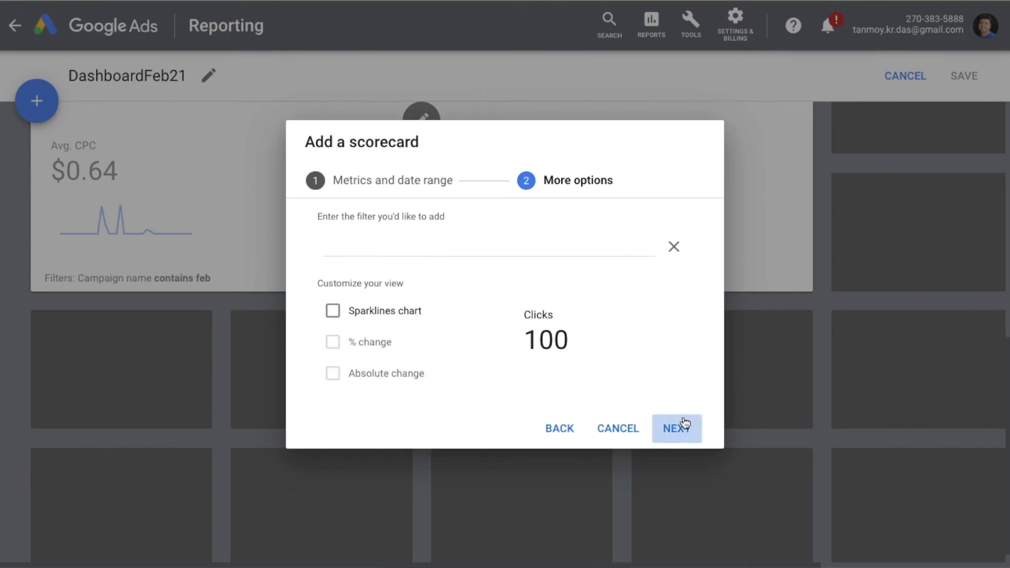
{"action": "left_click", "coordinate": [407, 315]}
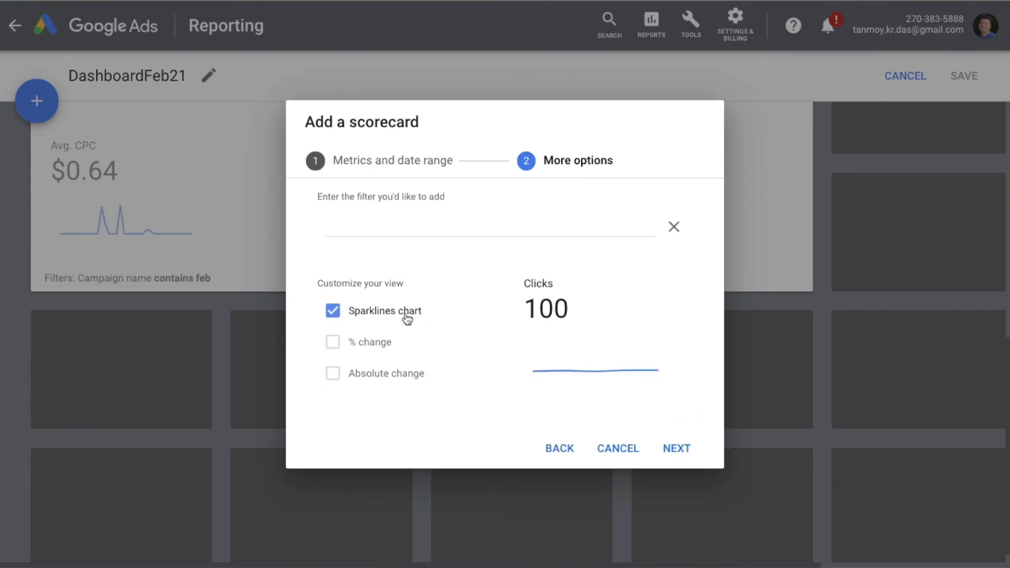
{"action": "left_click", "coordinate": [682, 454]}
{"action": "key", "text": "BackSpace"}
{"action": "key", "text": "BackSpace"}
{"action": "key", "text": "BackSpace"}
{"action": "key", "text": "BackSpace"}
{"action": "key", "text": "BackSpace"}
{"action": "key", "text": "BackSpace"}
{"action": "key", "text": "BackSpace"}
{"action": "key", "text": "BackSpace"}
{"action": "key", "text": "BackSpace"}
{"action": "key", "text": "BackSpace"}
{"action": "key", "text": "BackSpace"}
{"action": "key", "text": "BackSpace"}
{"action": "key", "text": "BackSpace"}
{"action": "key", "text": "BackSpace"}
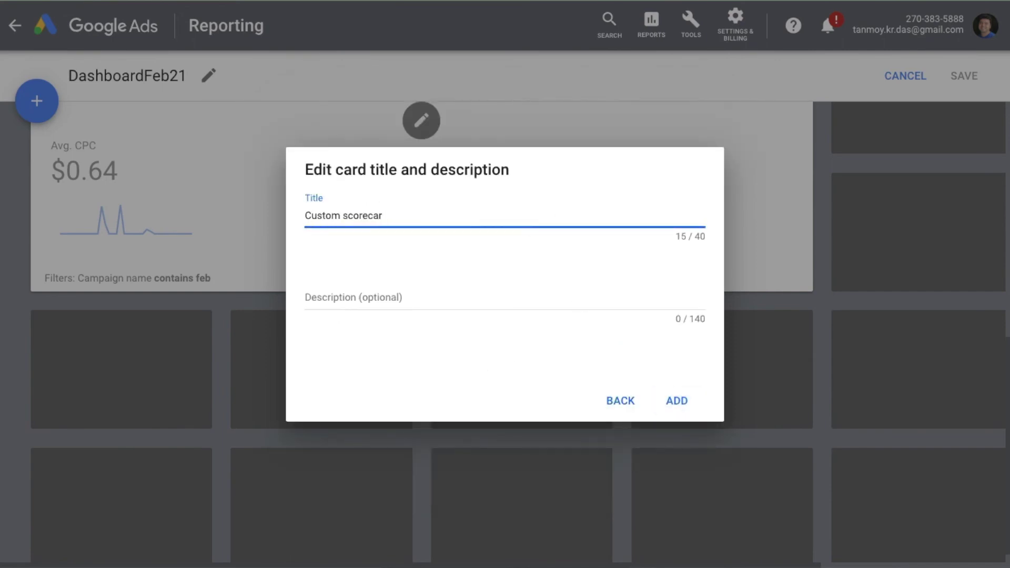
{"action": "key", "text": "BackSpace"}
{"action": "key", "text": "BackSpace"}
{"action": "type", "text": "Conversions Data"}
{"action": "left_click", "coordinate": [655, 400]}
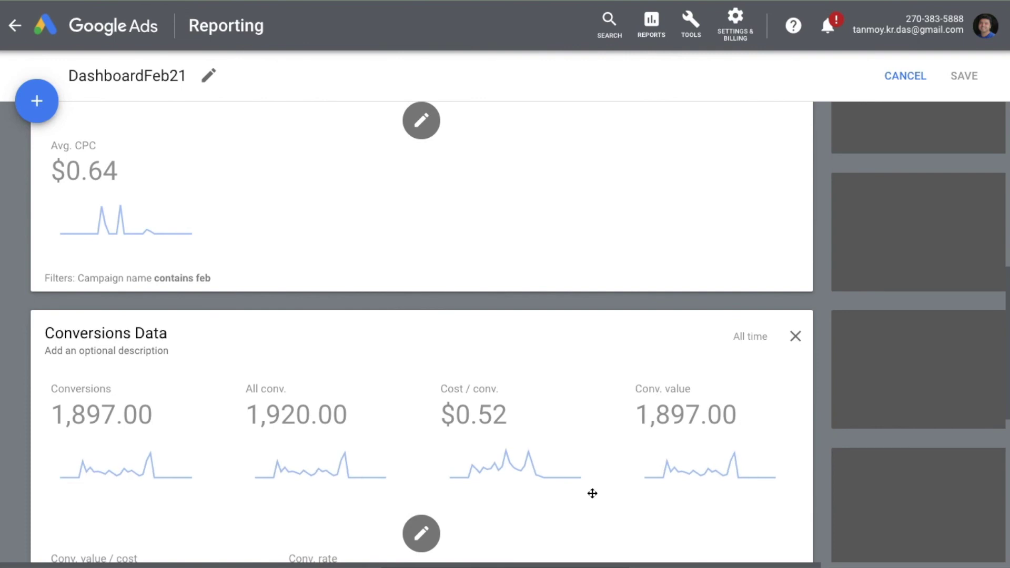
Save the dashboard and review the whole Conversions Data scorecard, returning to the start of the dashboard
{"action": "scroll", "coordinate": [593, 494], "scroll_direction": "down", "scroll_amount": 2}
{"action": "scroll", "coordinate": [593, 493], "scroll_direction": "down", "scroll_amount": 1}
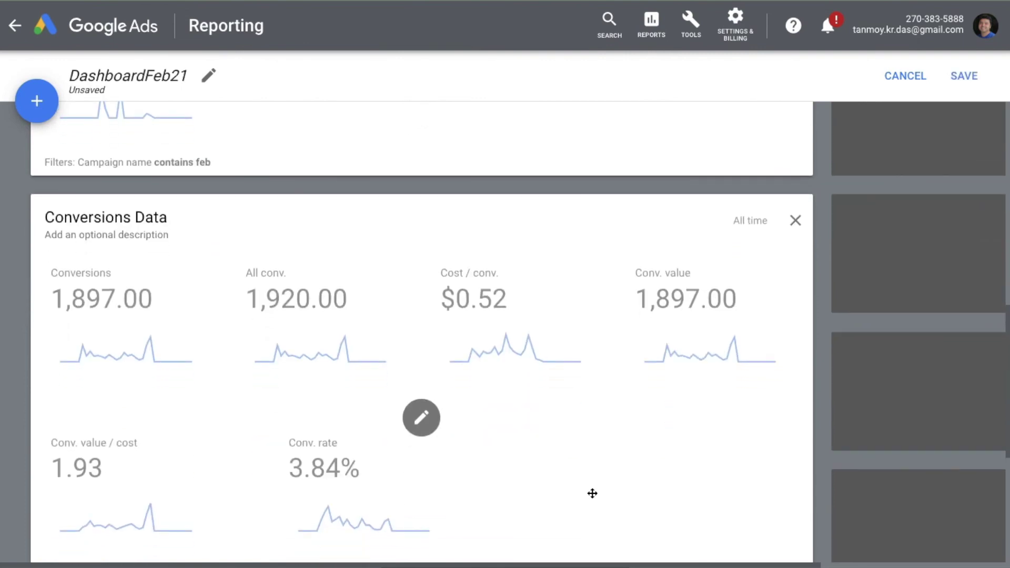
{"action": "scroll", "coordinate": [593, 493], "scroll_direction": "up", "scroll_amount": 3}
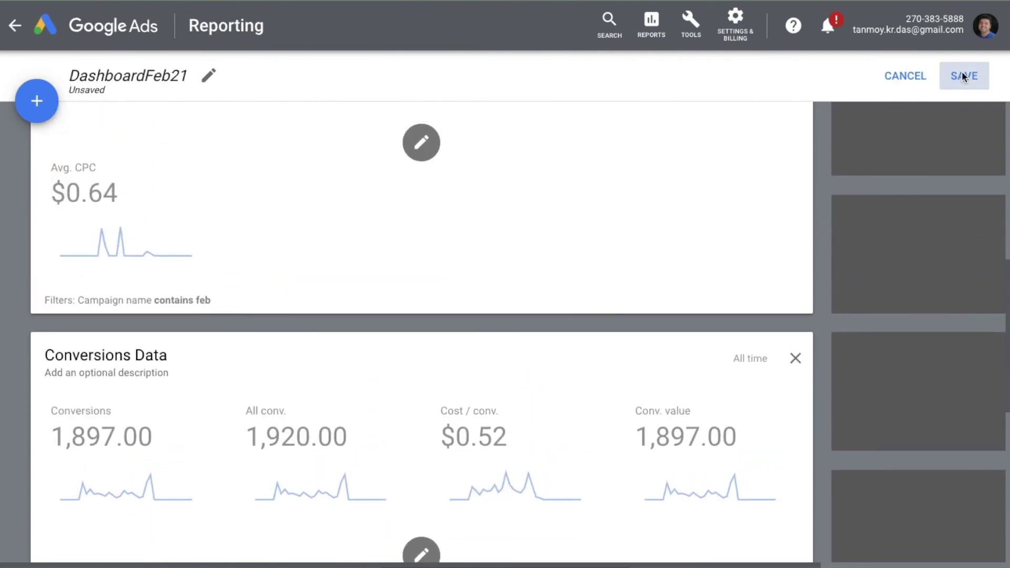
{"action": "left_click", "coordinate": [964, 77]}
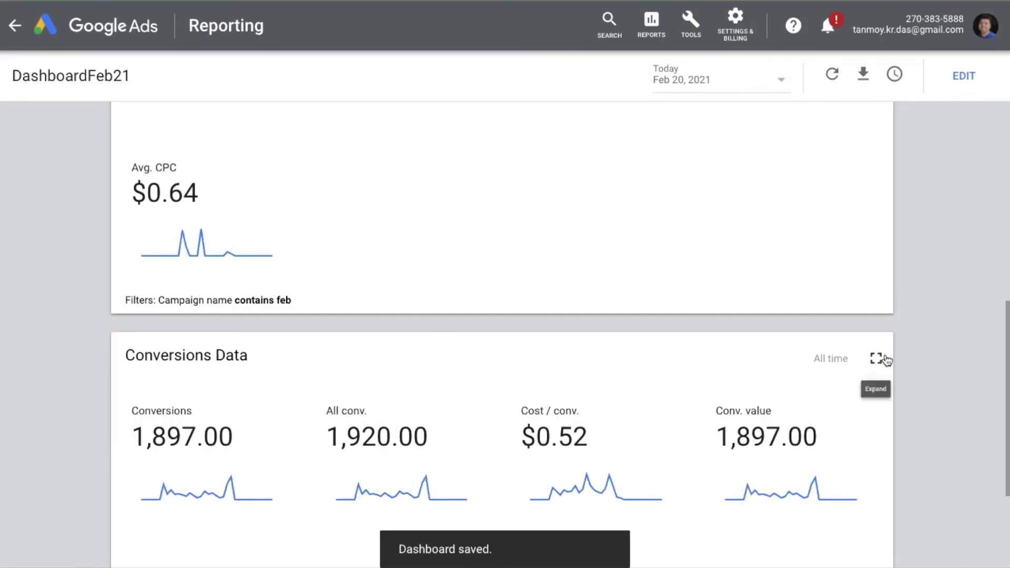
{"action": "scroll", "coordinate": [887, 360], "scroll_direction": "down", "scroll_amount": 3}
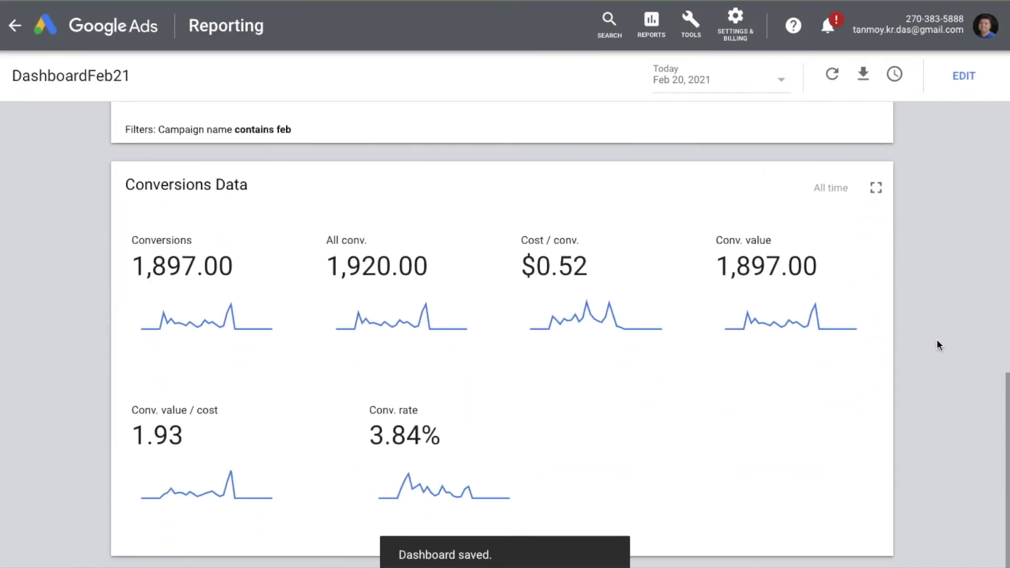
{"action": "scroll", "coordinate": [940, 346], "scroll_direction": "up", "scroll_amount": 10}
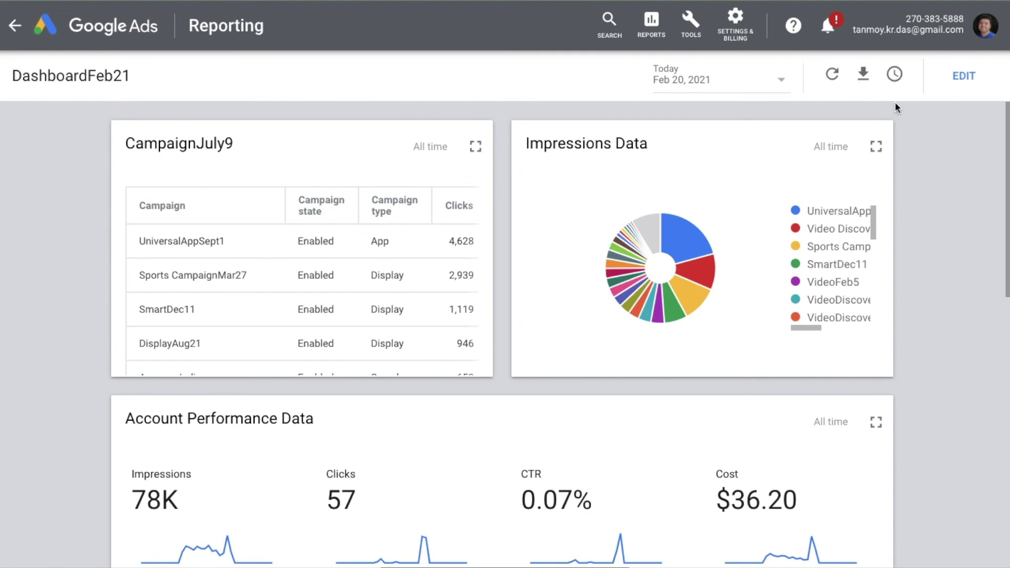
Examine the schedule options for sharing the dashboard by email, and leave without sharing
{"action": "left_click", "coordinate": [896, 75]}
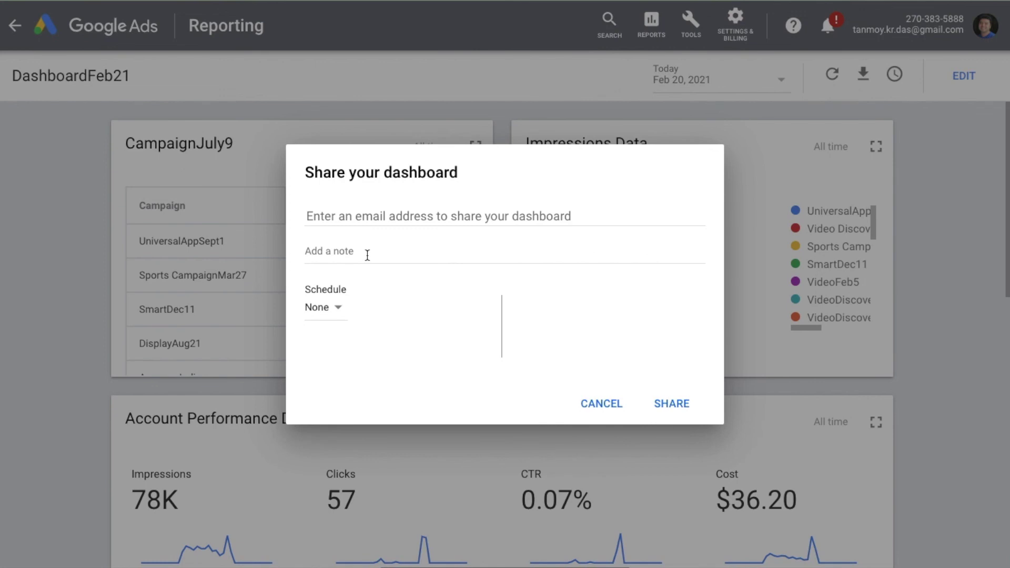
{"action": "left_click", "coordinate": [339, 312]}
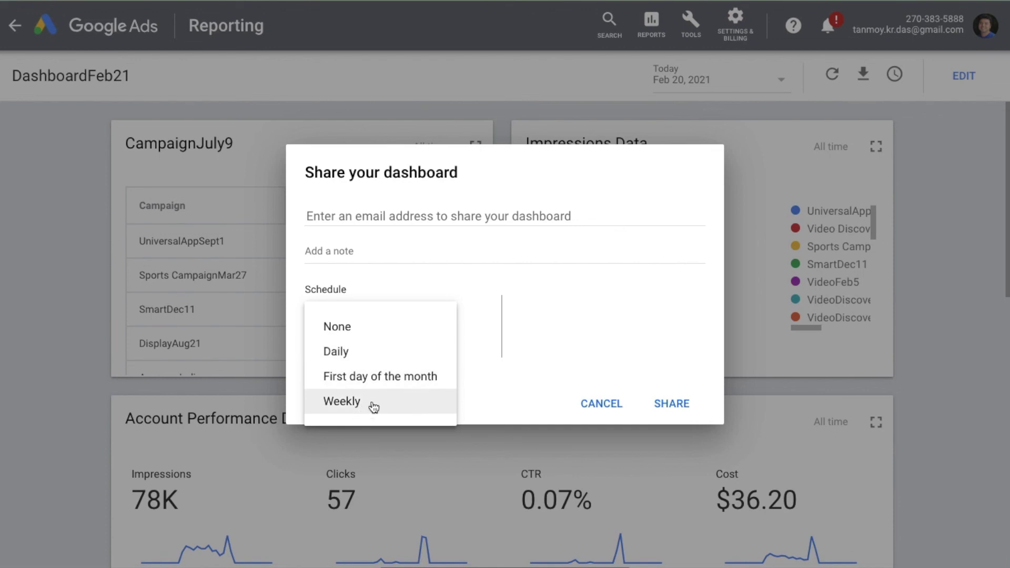
{"action": "left_click", "coordinate": [554, 362]}
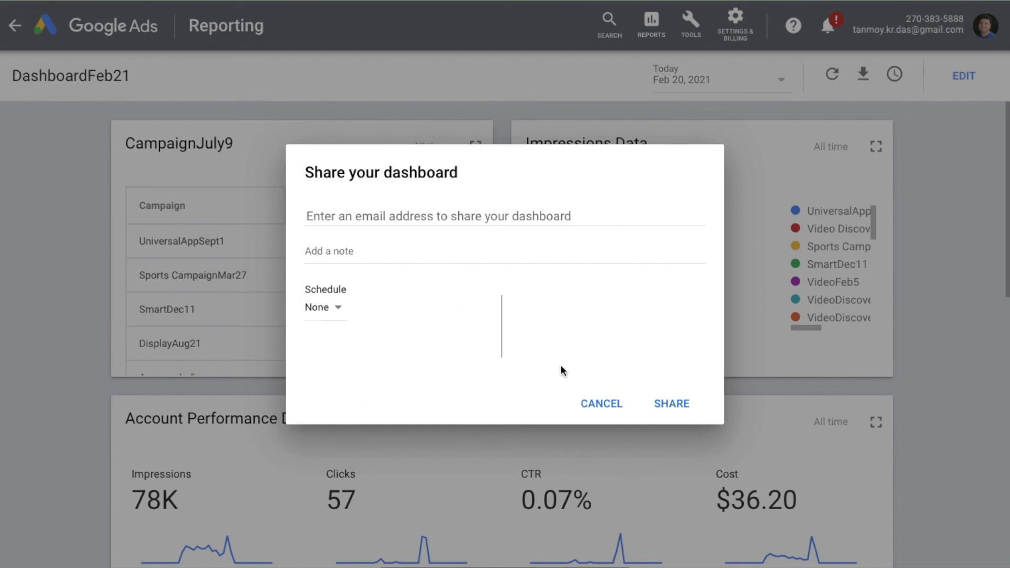
{"action": "left_click", "coordinate": [611, 413]}
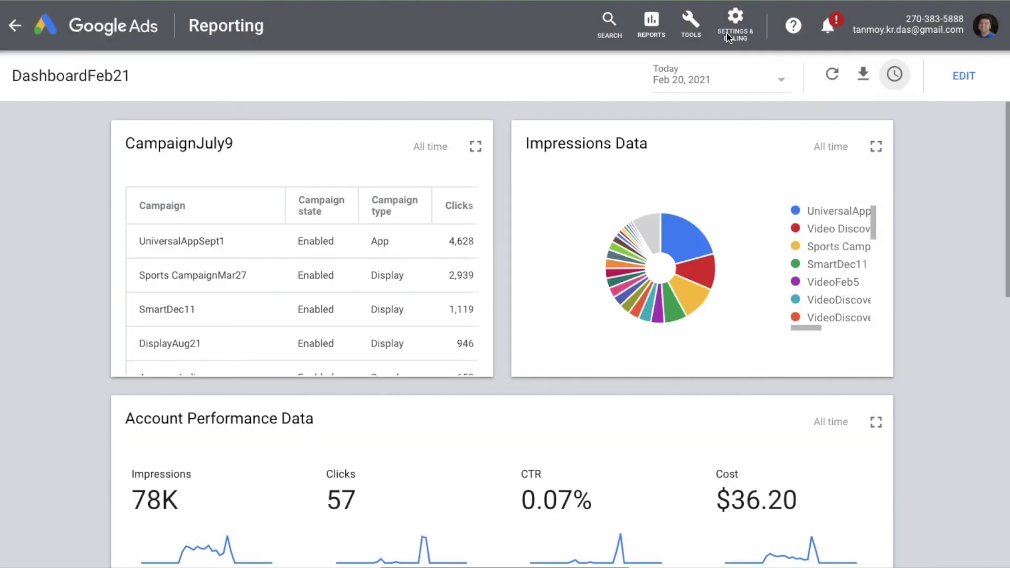
Download the predefined Video viewability report as .csv with the date range All time
{"action": "left_click", "coordinate": [651, 33]}
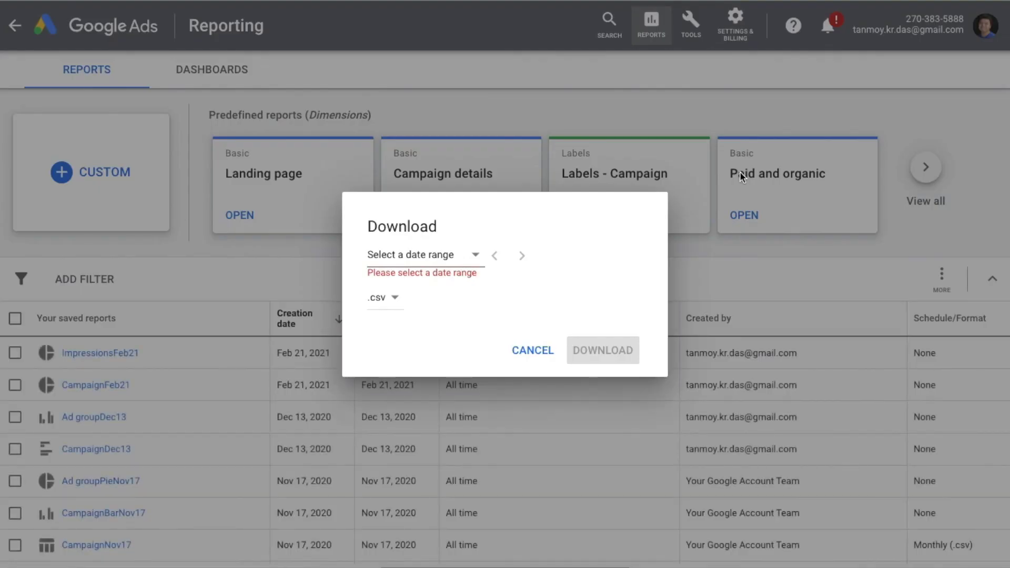
{"action": "left_click", "coordinate": [425, 256]}
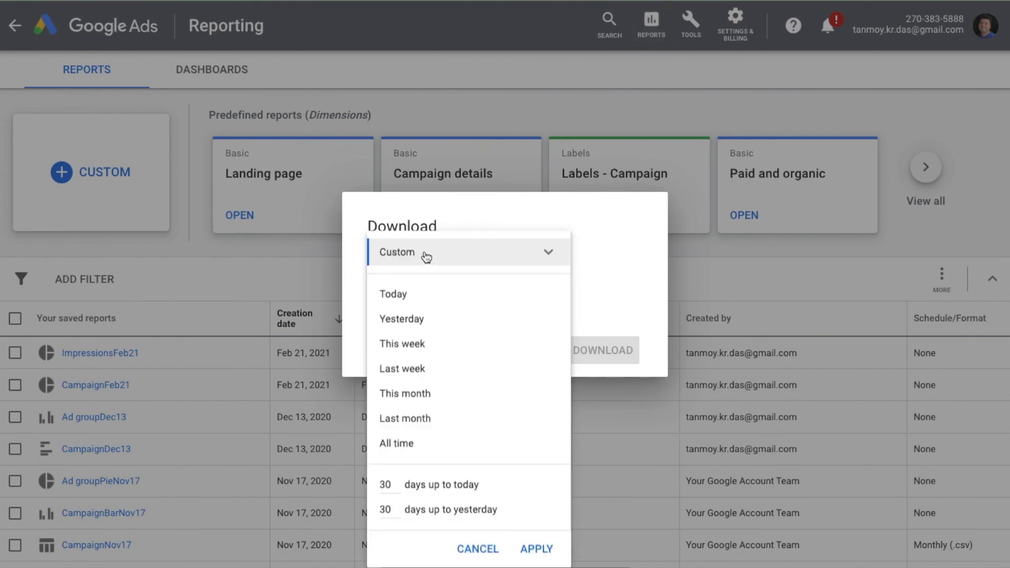
{"action": "left_click", "coordinate": [429, 451]}
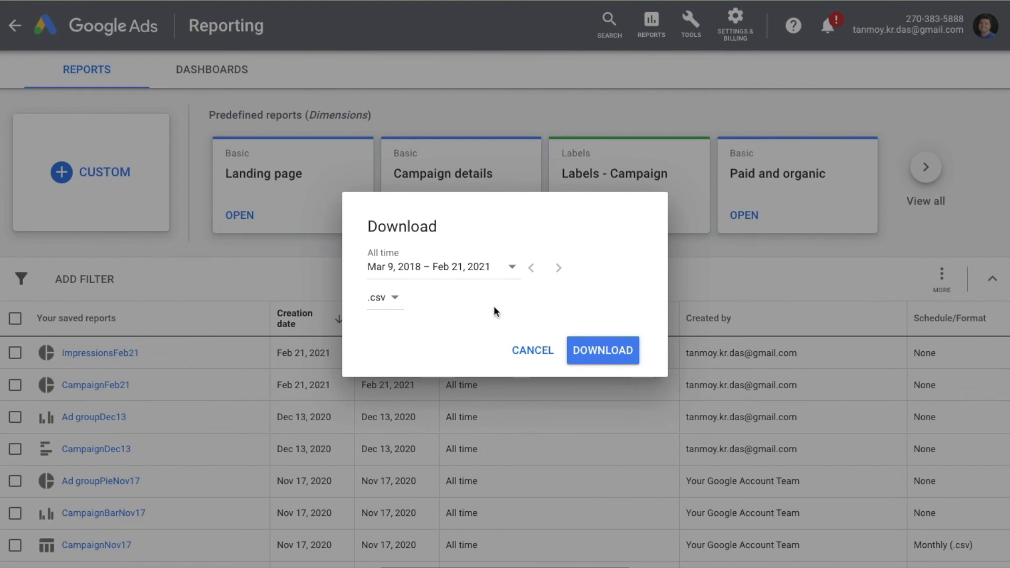
{"action": "left_click", "coordinate": [586, 352]}
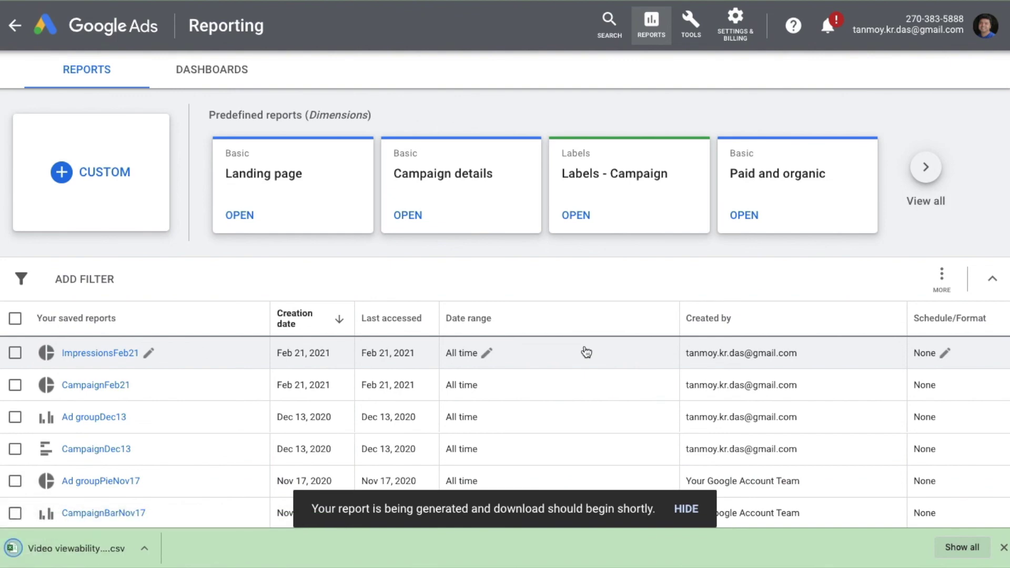
Open the downloaded Video viewability file in Excel, review its rows, and switch back to Google Ads
{"action": "left_click", "coordinate": [93, 545]}
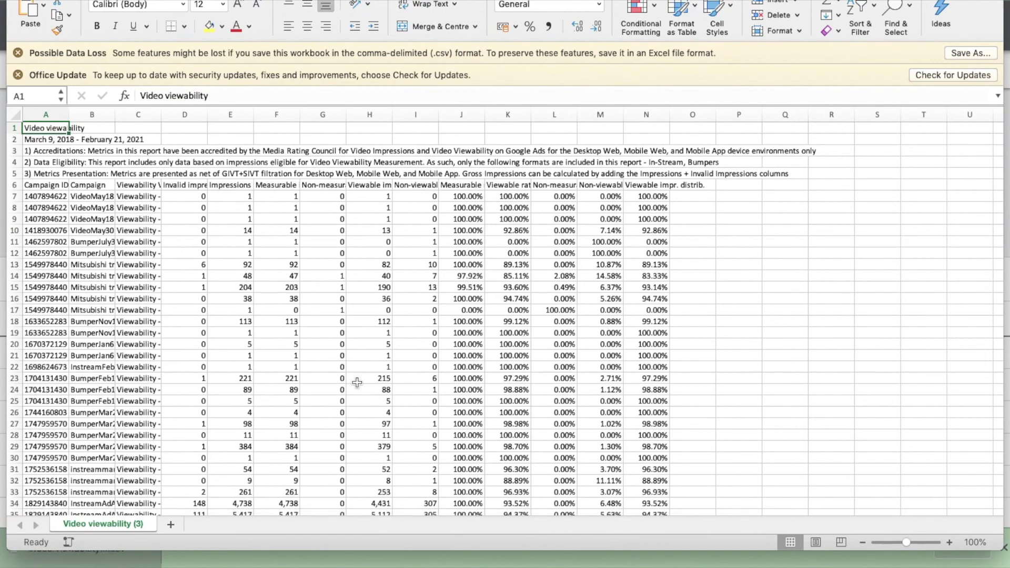
{"action": "scroll", "coordinate": [357, 383], "scroll_direction": "down", "scroll_amount": 15}
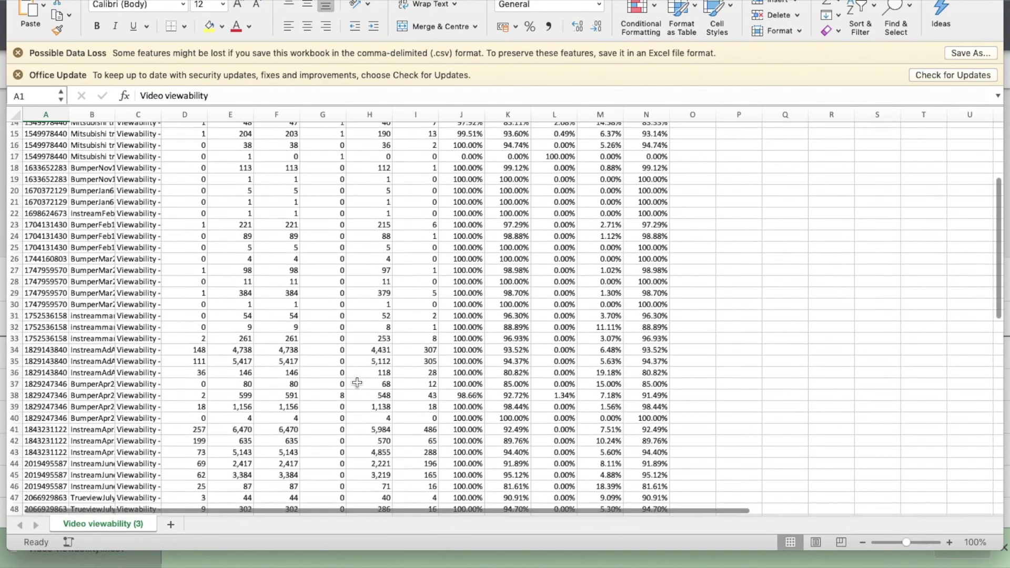
{"action": "scroll", "coordinate": [357, 382], "scroll_direction": "up", "scroll_amount": 15}
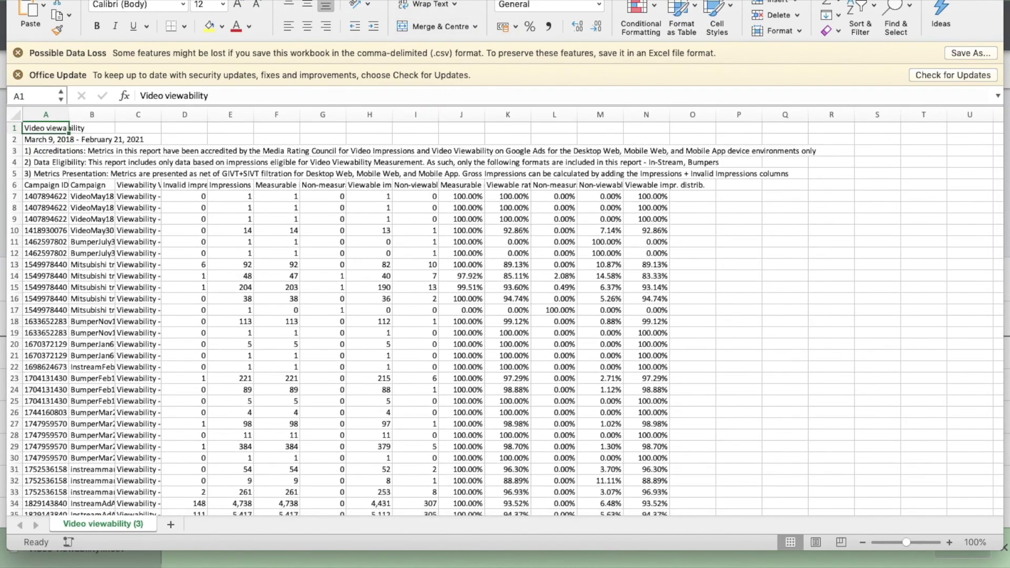
{"action": "key", "text": "super+Tab"}
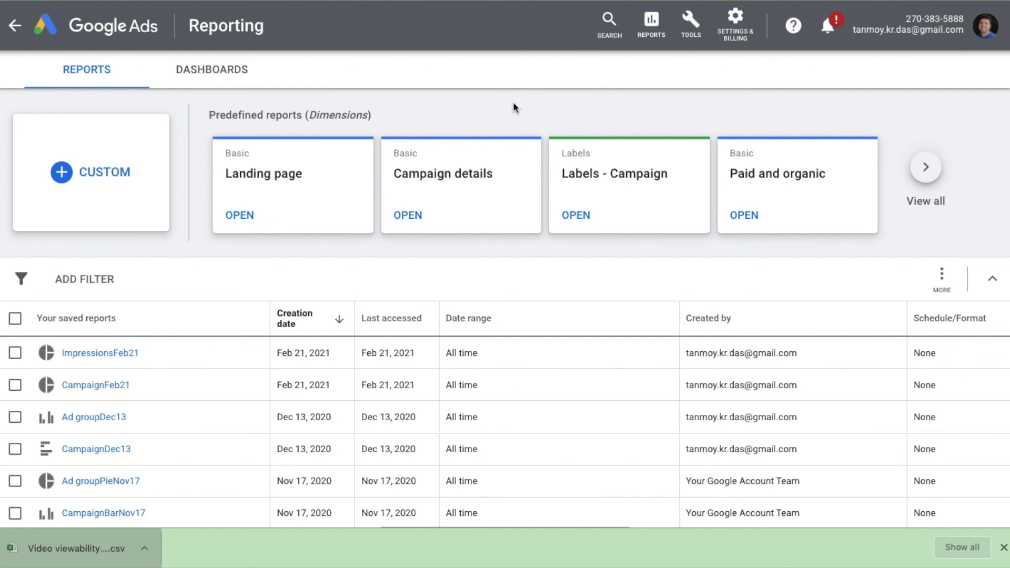